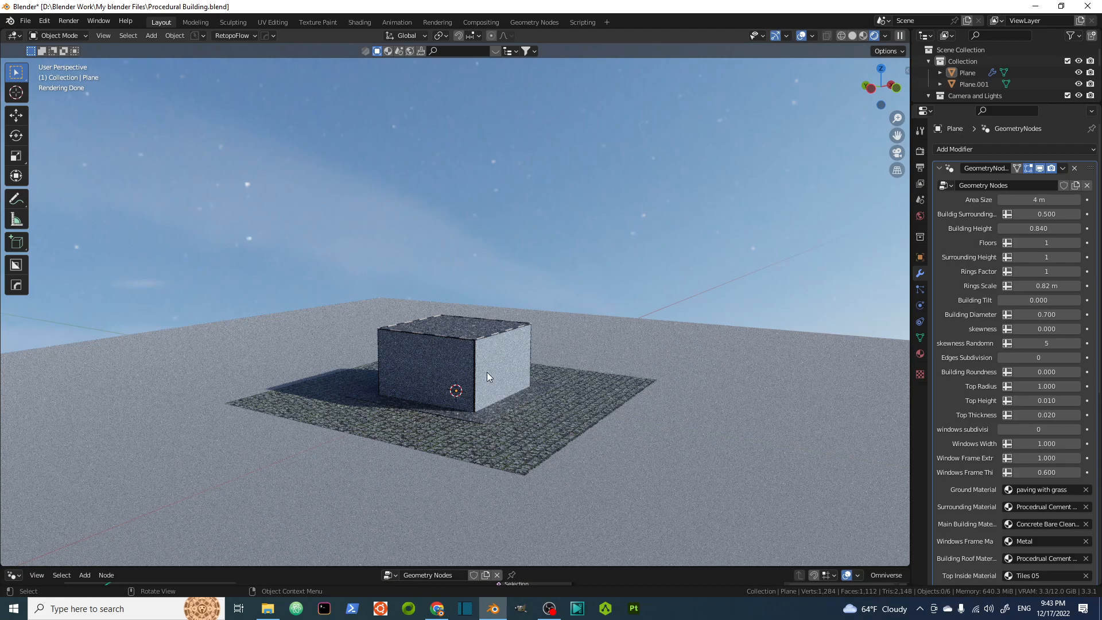
Inspect the building in the viewport and examine its Geometry Nodes tree in an enlarged node editor.
{"action": "scroll", "coordinate": [487, 372], "scroll_direction": "up", "scroll_amount": 4}
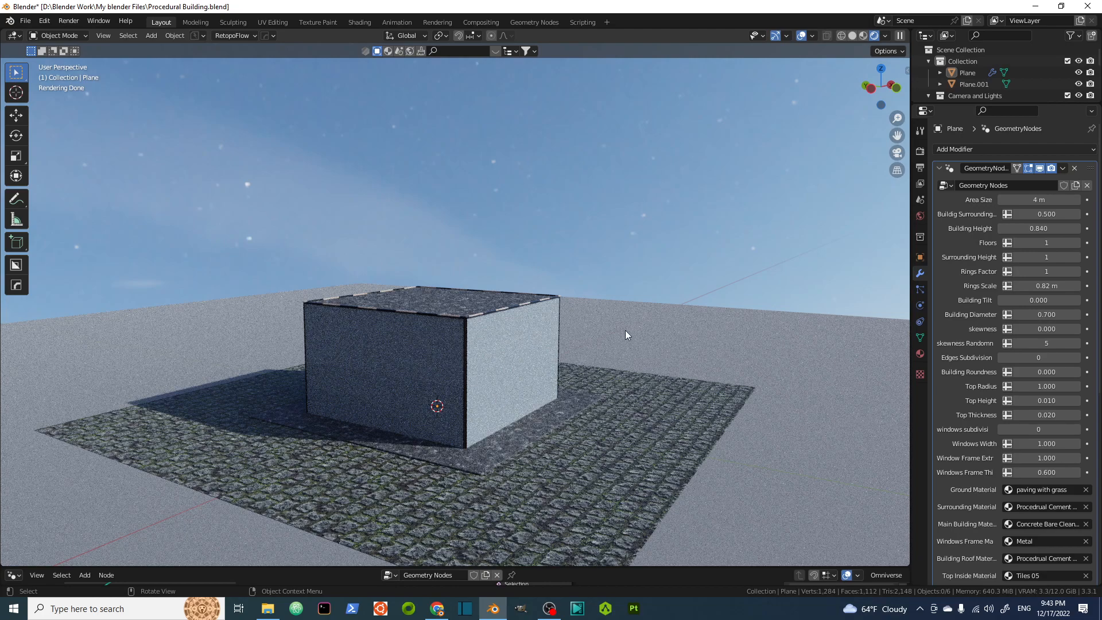
{"action": "scroll", "coordinate": [504, 460], "scroll_direction": "up", "scroll_amount": 2}
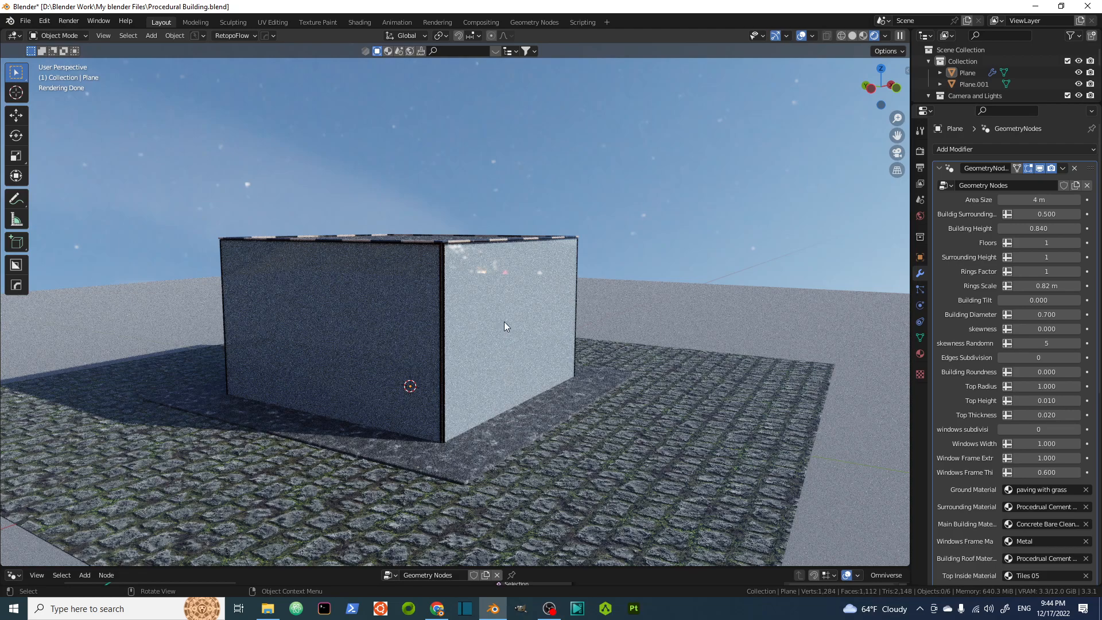
{"action": "scroll", "coordinate": [485, 292], "scroll_direction": "down", "scroll_amount": 1}
{"action": "scroll", "coordinate": [503, 302], "scroll_direction": "down", "scroll_amount": 2}
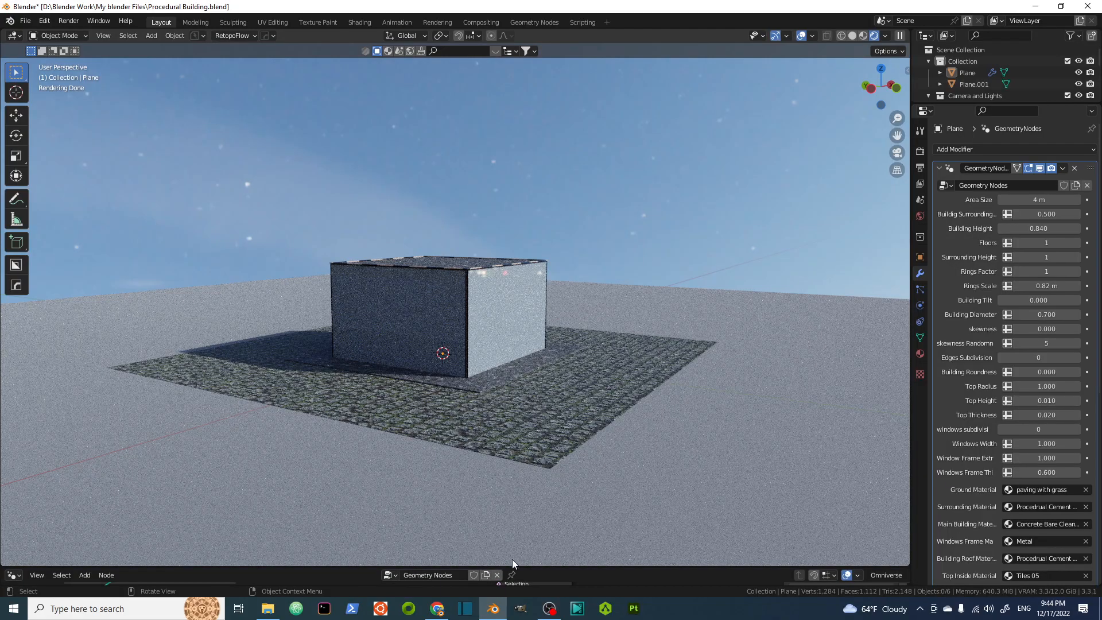
{"action": "left_click_drag", "start_coordinate": [513, 566], "coordinate": [516, 263]}
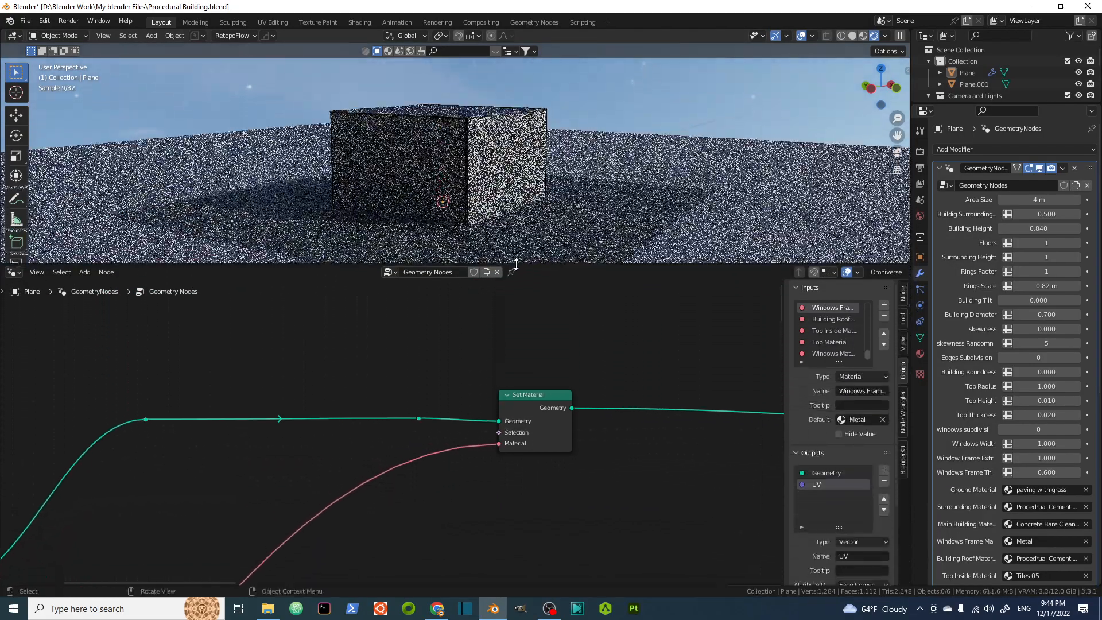
{"action": "scroll", "coordinate": [424, 361], "scroll_direction": "down", "scroll_amount": 7}
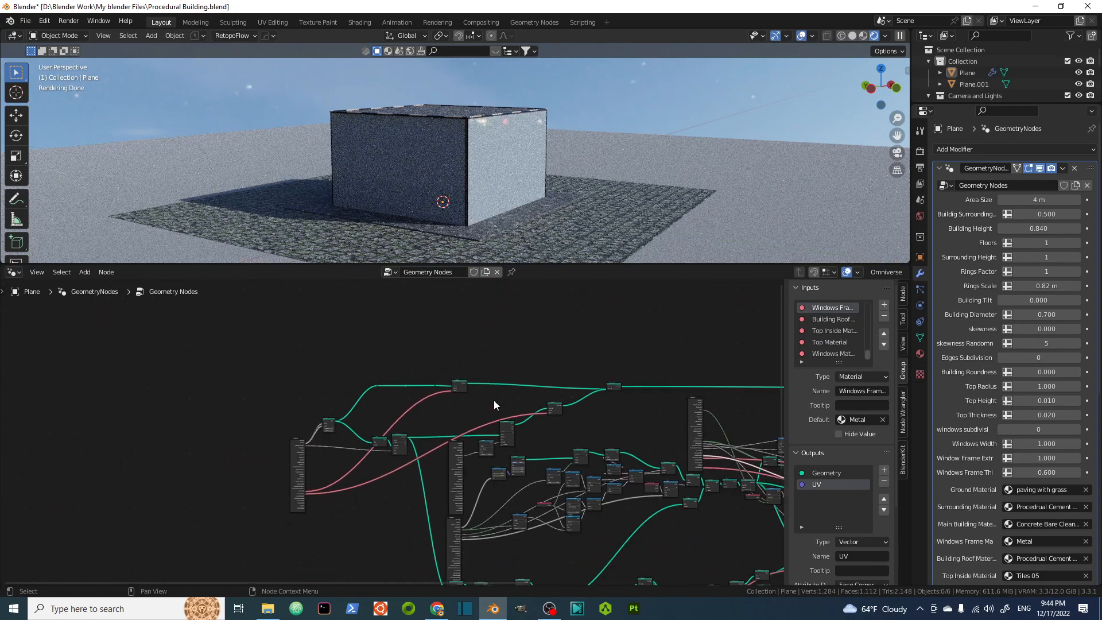
{"action": "middle_click_drag", "start_coordinate": [494, 401], "coordinate": [415, 349]}
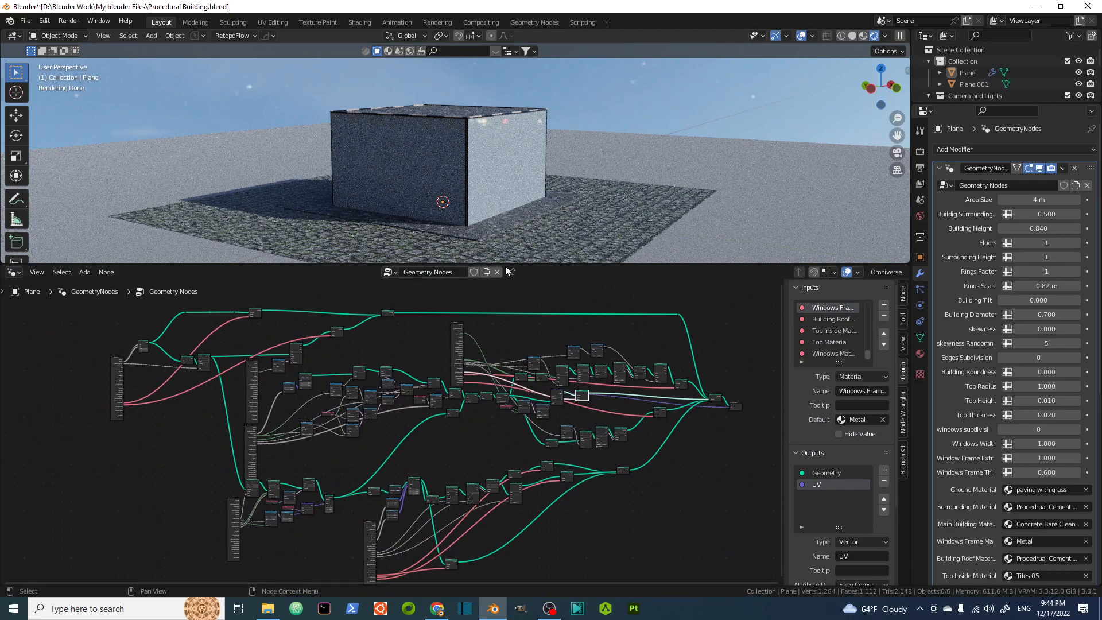
{"action": "left_click_drag", "start_coordinate": [506, 265], "coordinate": [554, 568]}
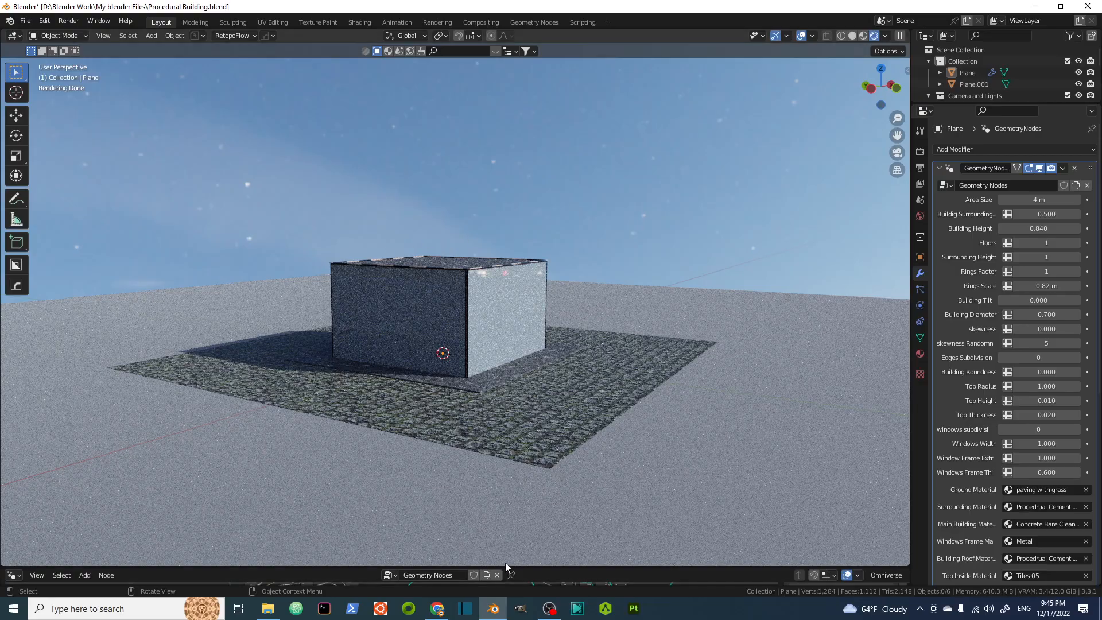
Set the modifier's Area Size to 4.05 m.
{"action": "left_click_drag", "start_coordinate": [506, 567], "coordinate": [516, 303]}
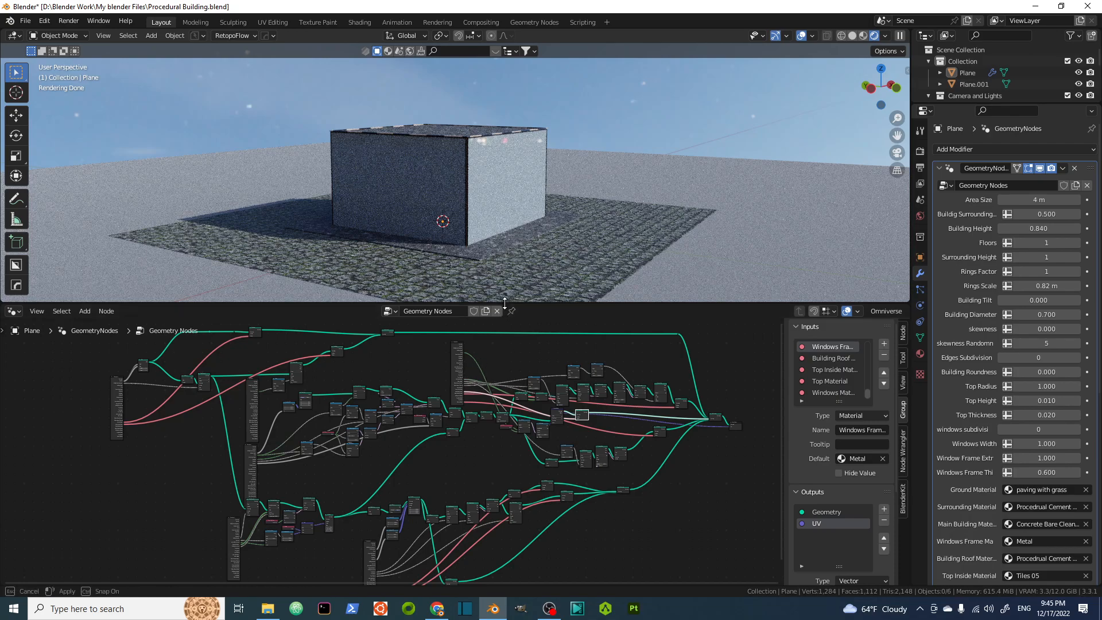
{"action": "left_click_drag", "start_coordinate": [504, 305], "coordinate": [565, 569]}
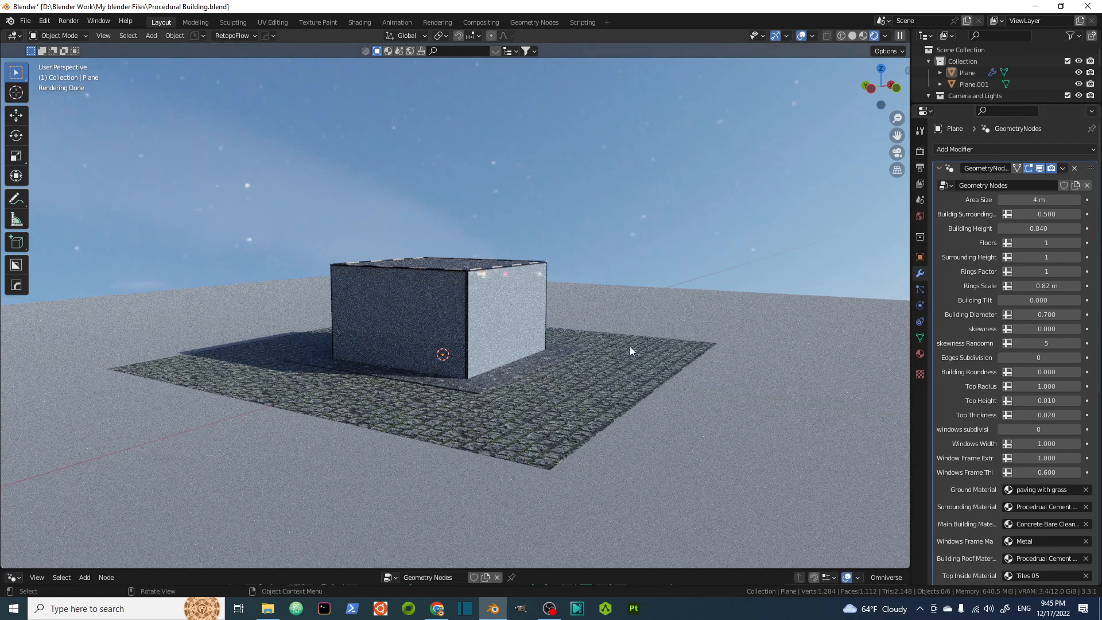
{"action": "middle_click_drag", "start_coordinate": [550, 286], "coordinate": [635, 457]}
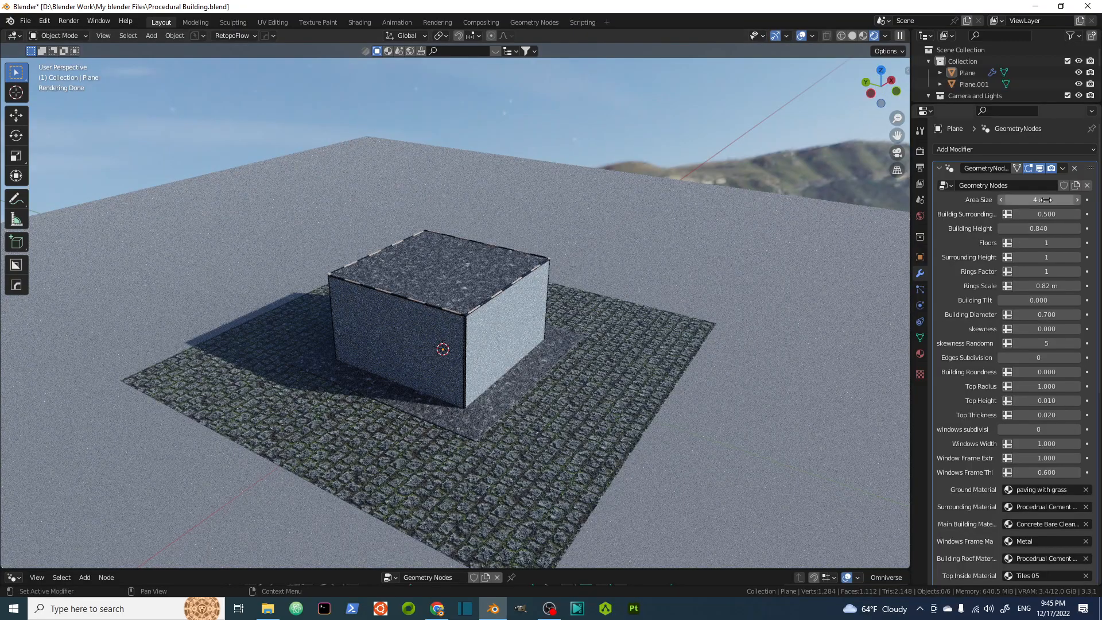
{"action": "left_click_drag", "start_coordinate": [1046, 199], "coordinate": [1047, 200]}
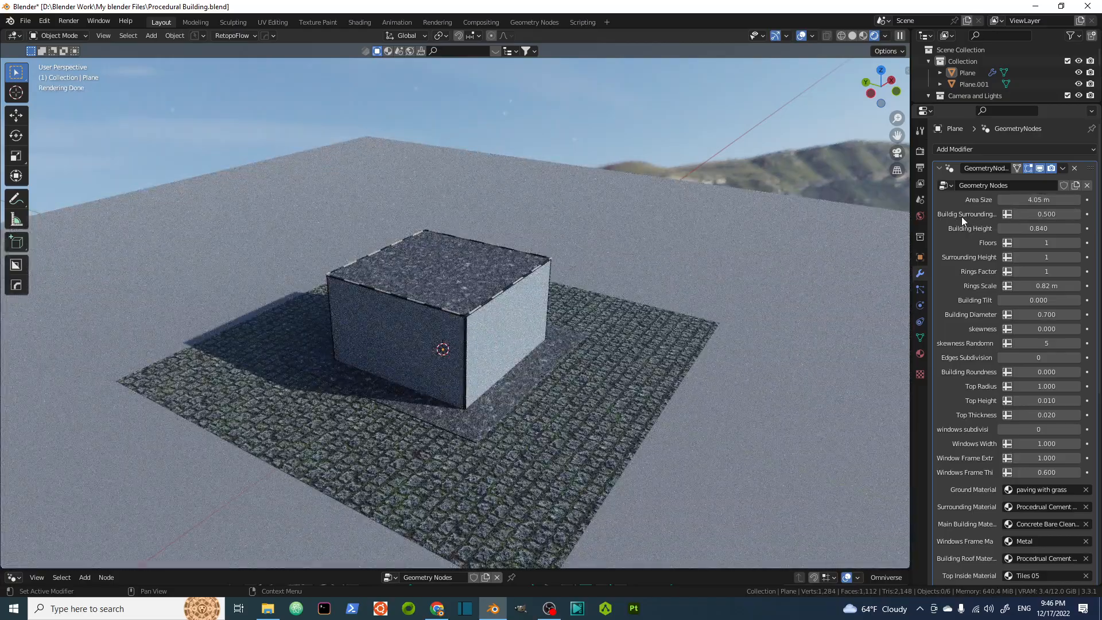
Try a Building Surrounding value of 0.850.
{"action": "scroll", "coordinate": [478, 450], "scroll_direction": "up", "scroll_amount": 4}
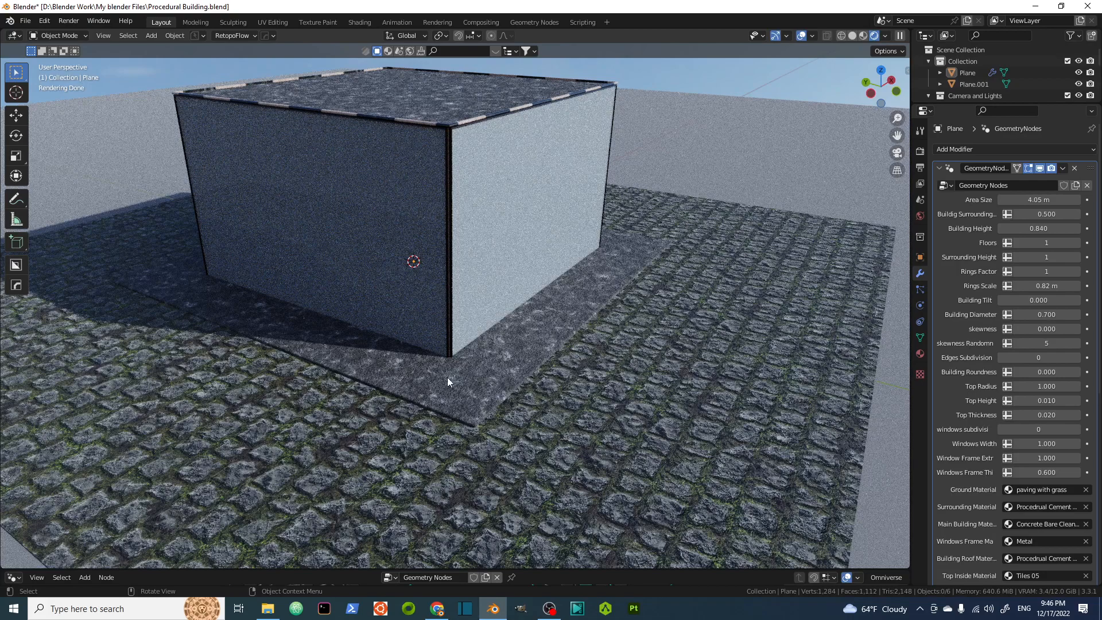
{"action": "left_click_drag", "start_coordinate": [1043, 213], "coordinate": [1071, 214]}
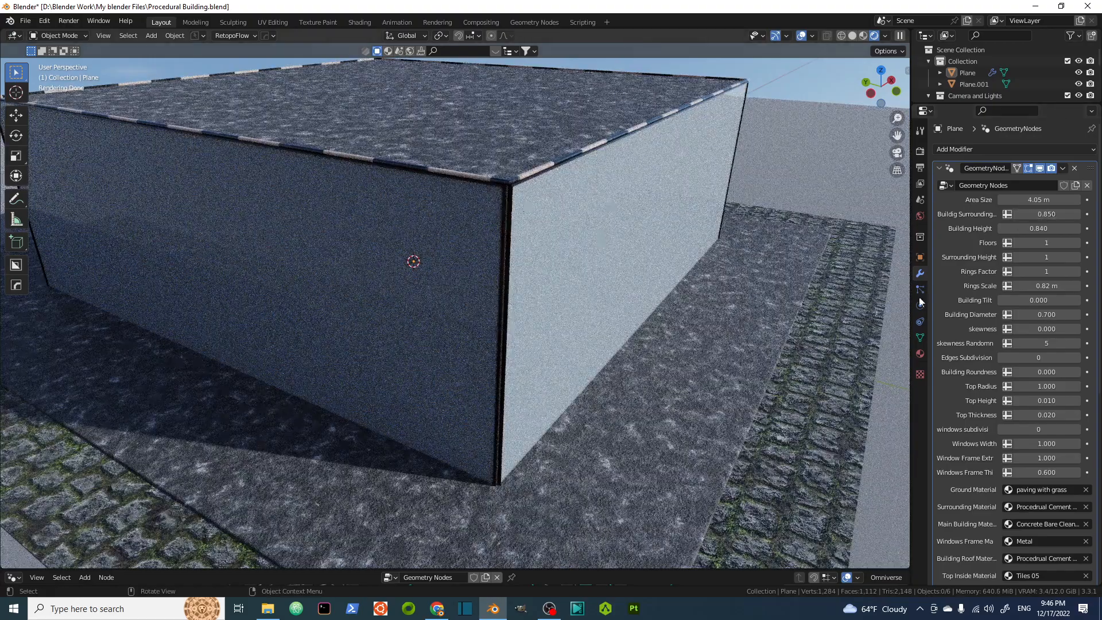
Restore Building Surrounding to 0.500 and set Building Diameter to 0.680.
{"action": "mouse_move", "coordinate": [1056, 313]}
{"action": "left_mouse_down"}
{"action": "mouse_move", "coordinate": [1036, 313]}
{"action": "mouse_move", "coordinate": [1063, 314]}
{"action": "left_mouse_up"}
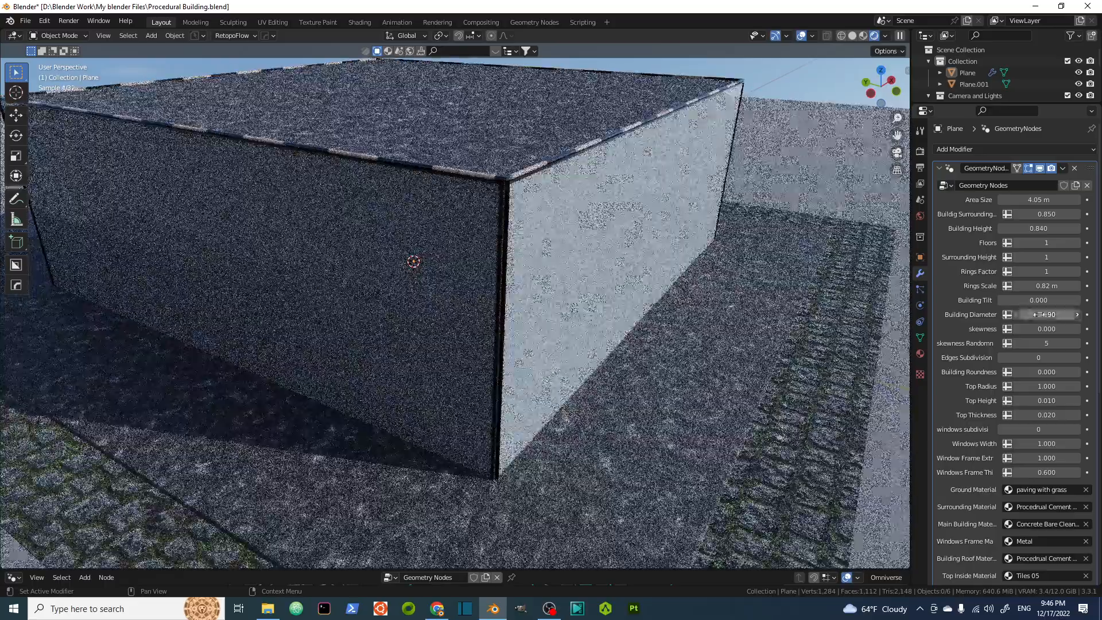
{"action": "left_click_drag", "start_coordinate": [1047, 213], "coordinate": [1025, 214]}
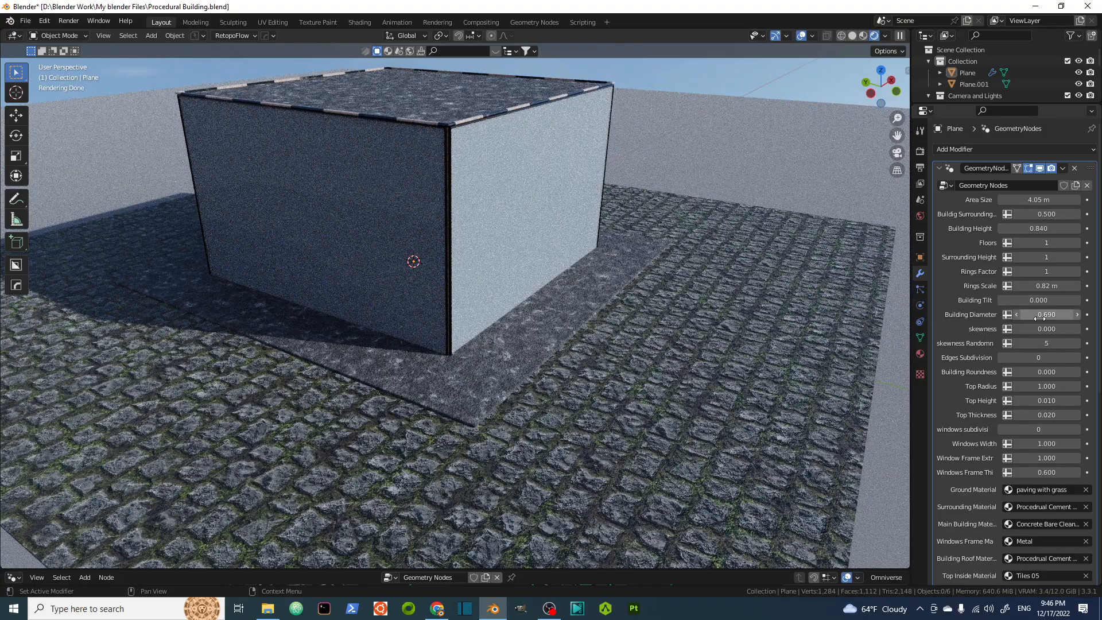
{"action": "mouse_move", "coordinate": [1032, 318]}
{"action": "left_mouse_down"}
{"action": "mouse_move", "coordinate": [1060, 318]}
{"action": "mouse_move", "coordinate": [1031, 317]}
{"action": "left_mouse_up"}
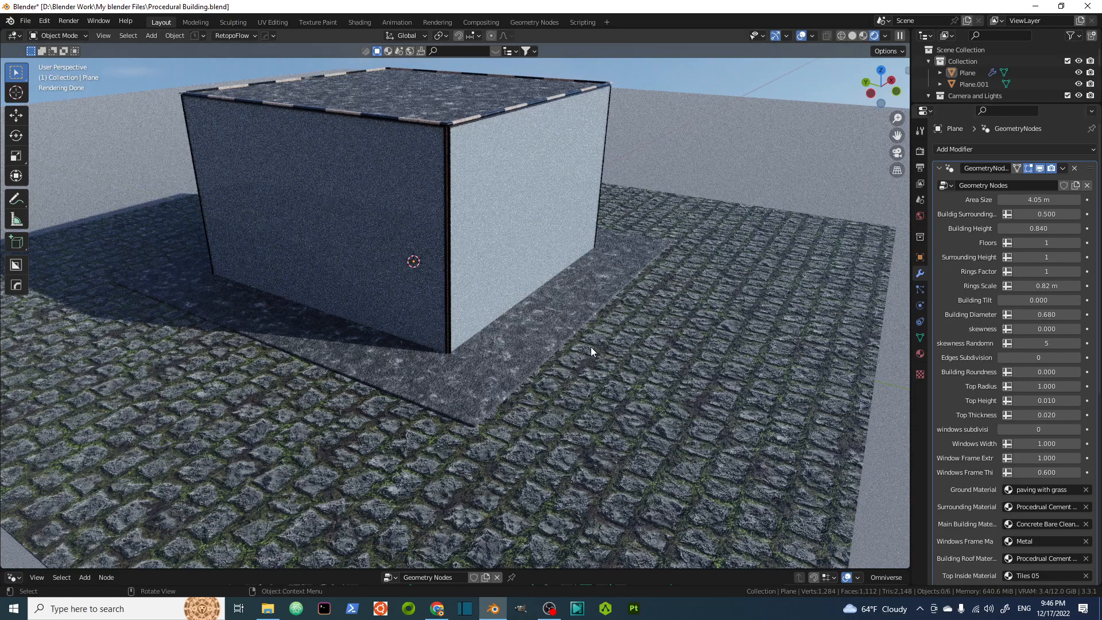
Set Surrounding Height to 5 and increase Floors to 5.
{"action": "left_click_drag", "start_coordinate": [1038, 258], "coordinate": [1079, 258]}
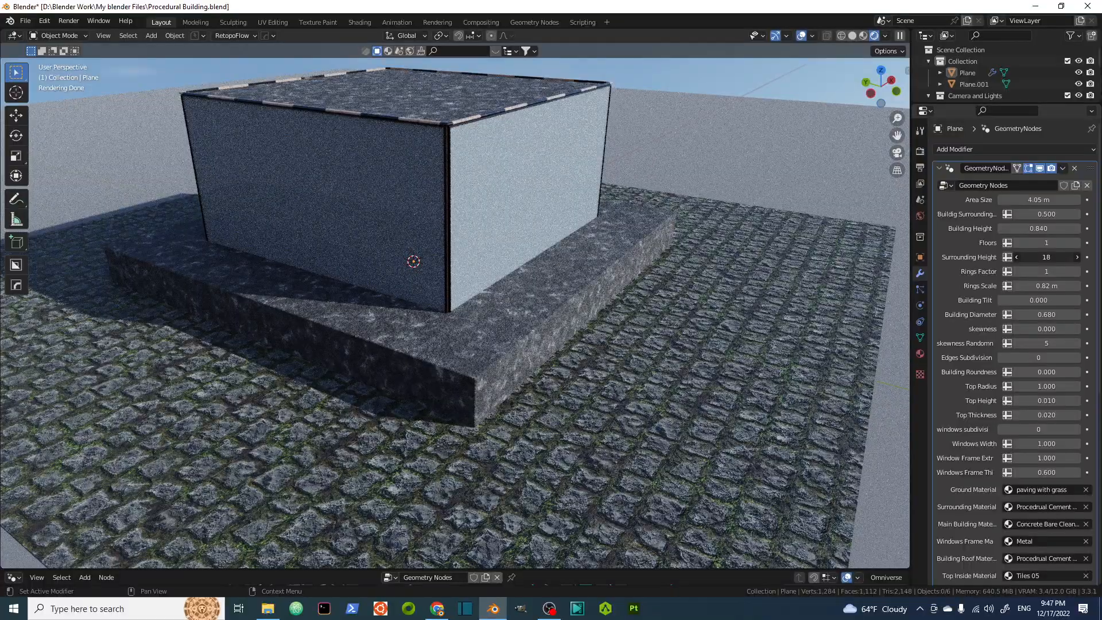
{"action": "left_click_drag", "start_coordinate": [1080, 258], "coordinate": [1053, 258]}
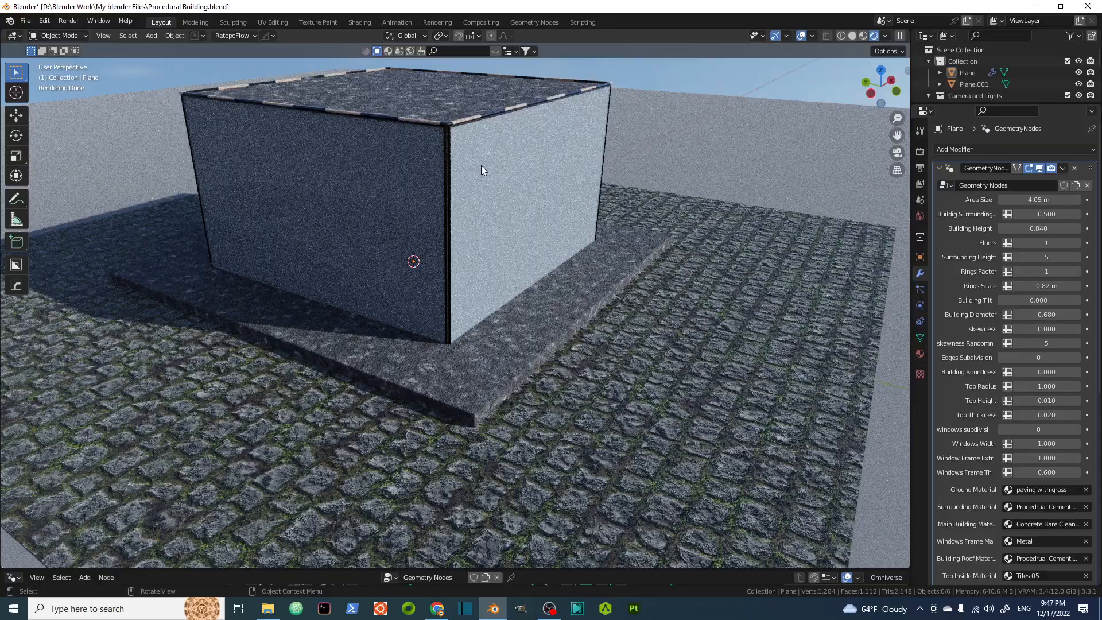
{"action": "left_click", "coordinate": [1077, 243]}
{"action": "left_click", "coordinate": [1077, 243]}
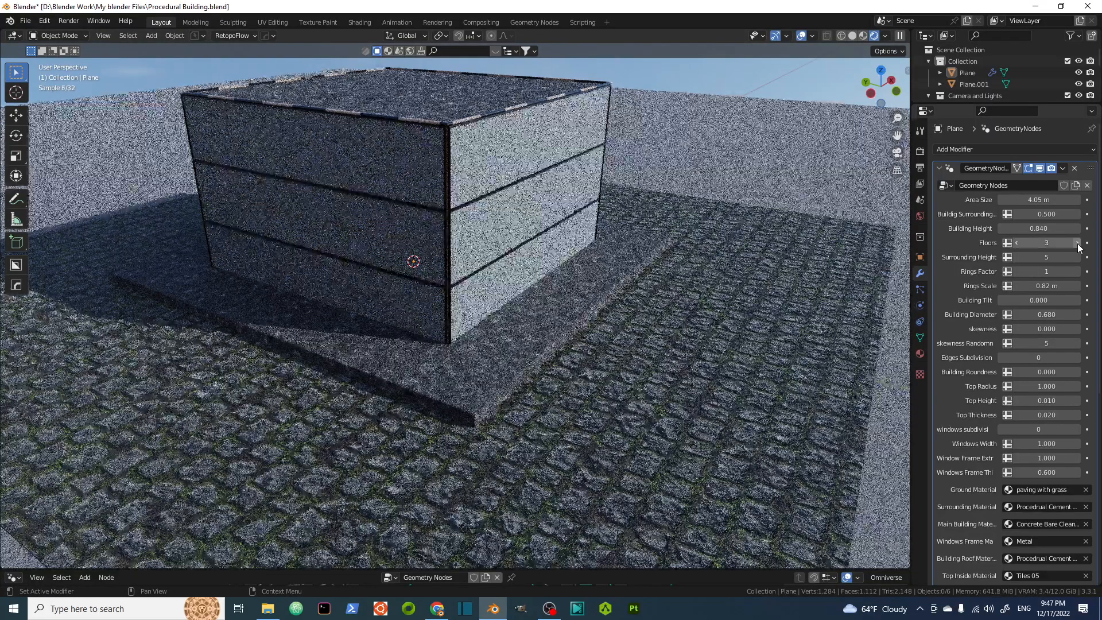
{"action": "left_click", "coordinate": [1077, 243]}
{"action": "left_click", "coordinate": [1077, 242]}
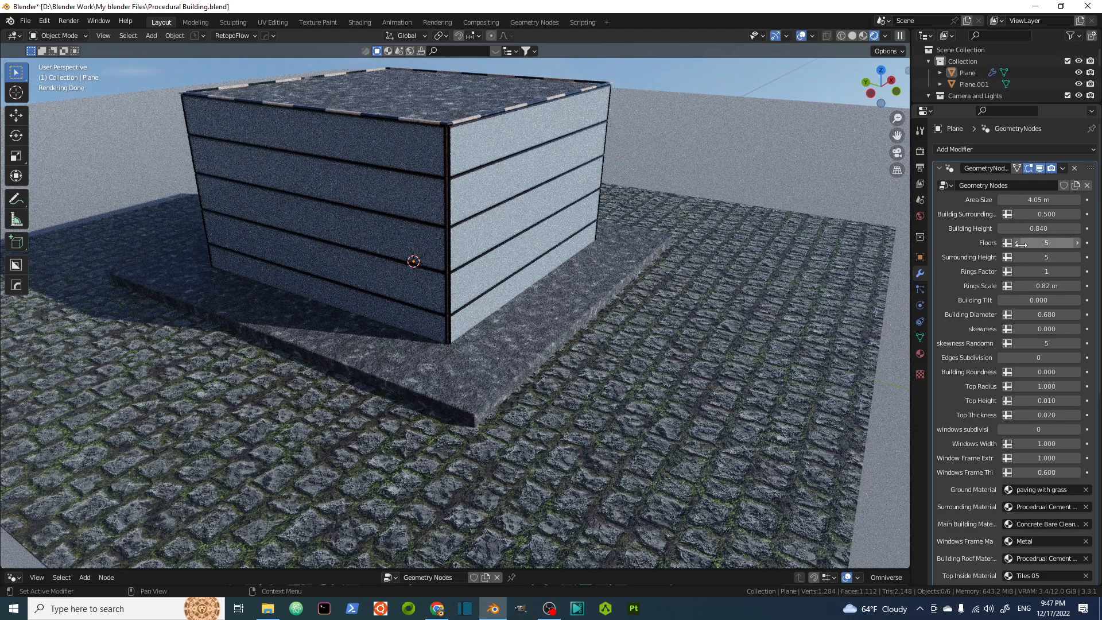
Raise the Building Height to 2.900.
{"action": "mouse_move", "coordinate": [523, 250]}
{"action": "middle_mouse_down"}
{"action": "mouse_move", "coordinate": [532, 303]}
{"action": "mouse_move", "coordinate": [495, 290]}
{"action": "middle_mouse_up"}
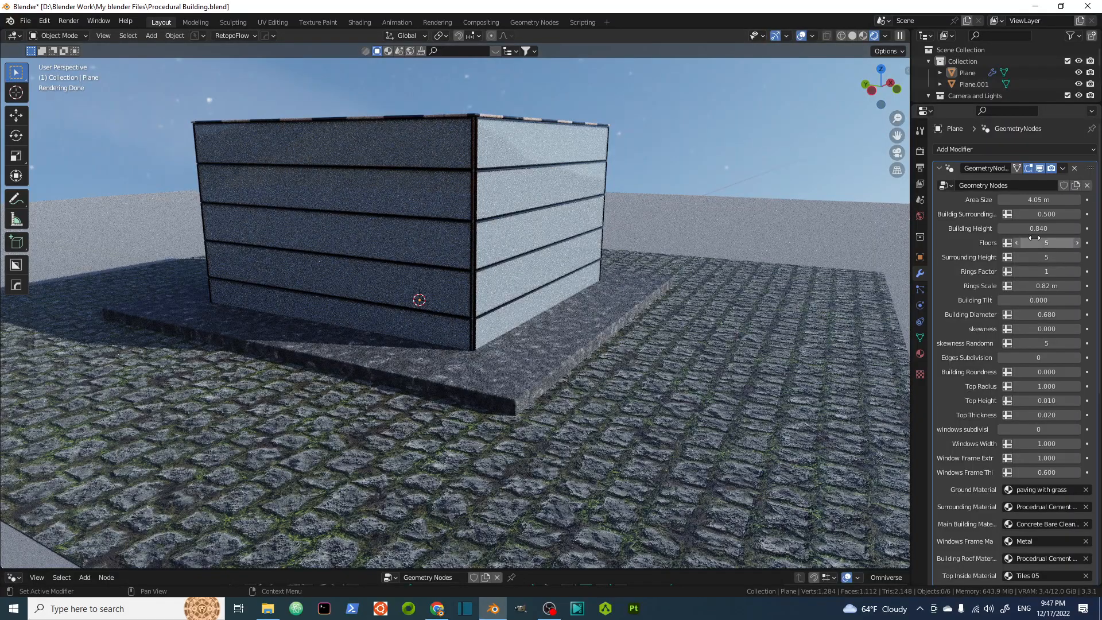
{"action": "left_click_drag", "start_coordinate": [1031, 229], "coordinate": [1073, 229]}
{"action": "middle_click_drag", "start_coordinate": [600, 229], "coordinate": [600, 292], "text": "shift"}
{"action": "mouse_move", "coordinate": [527, 280]}
{"action": "middle_mouse_down"}
{"action": "mouse_move", "coordinate": [549, 292]}
{"action": "mouse_move", "coordinate": [539, 291]}
{"action": "middle_mouse_up"}
{"action": "scroll", "coordinate": [531, 292], "scroll_direction": "down", "scroll_amount": 1}
{"action": "scroll", "coordinate": [538, 290], "scroll_direction": "up", "scroll_amount": 1}
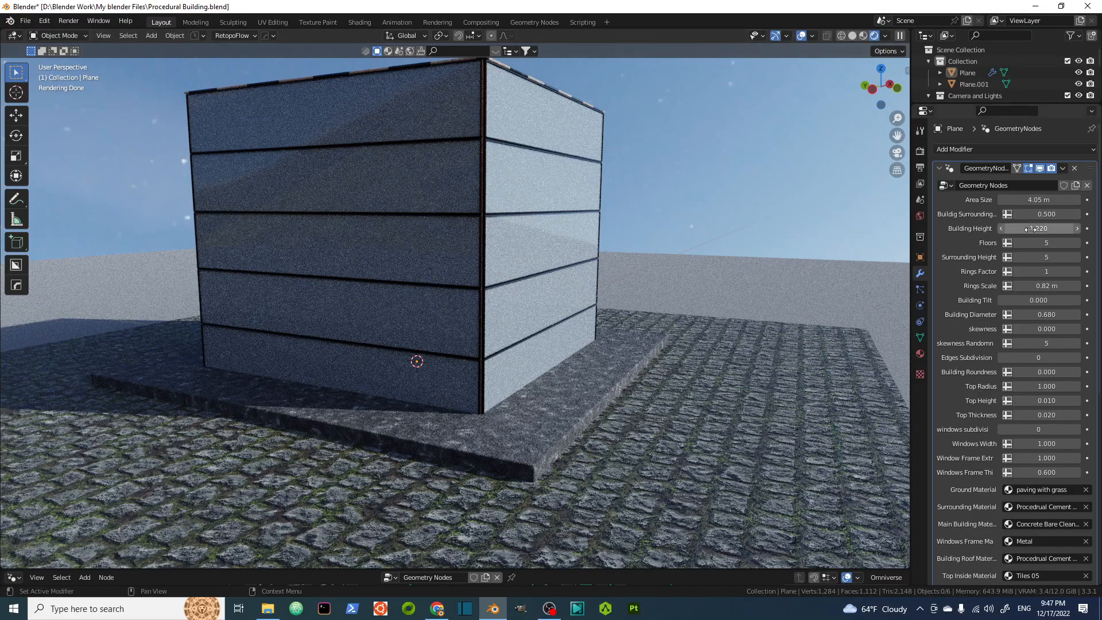
{"action": "left_click_drag", "start_coordinate": [1038, 232], "coordinate": [1072, 232]}
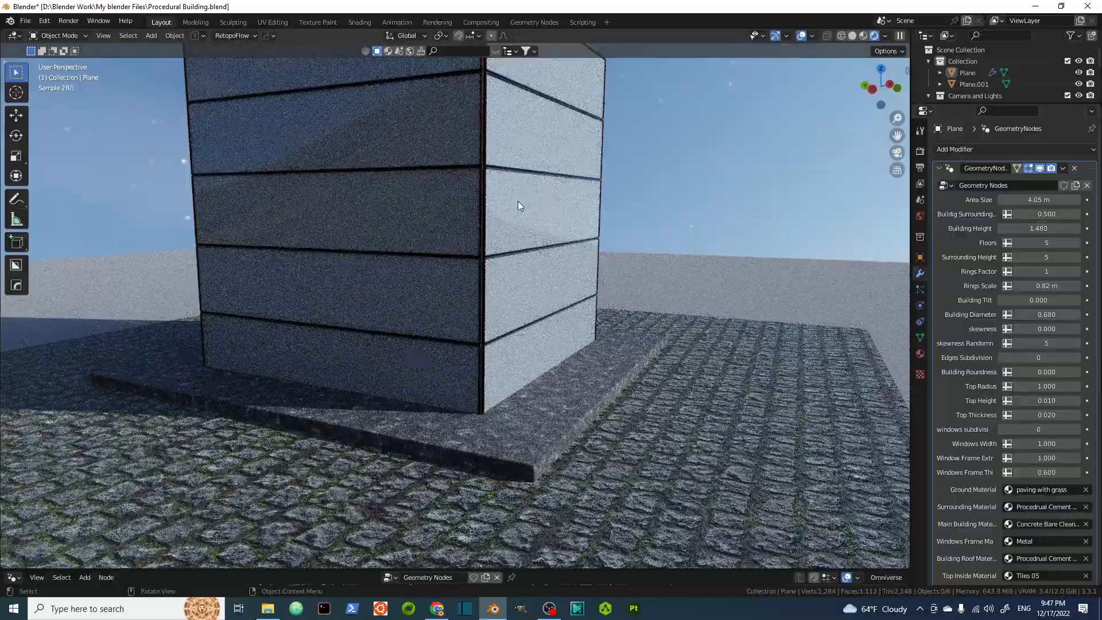
{"action": "scroll", "coordinate": [516, 204], "scroll_direction": "down", "scroll_amount": 5}
{"action": "scroll", "coordinate": [532, 250], "scroll_direction": "down", "scroll_amount": 2}
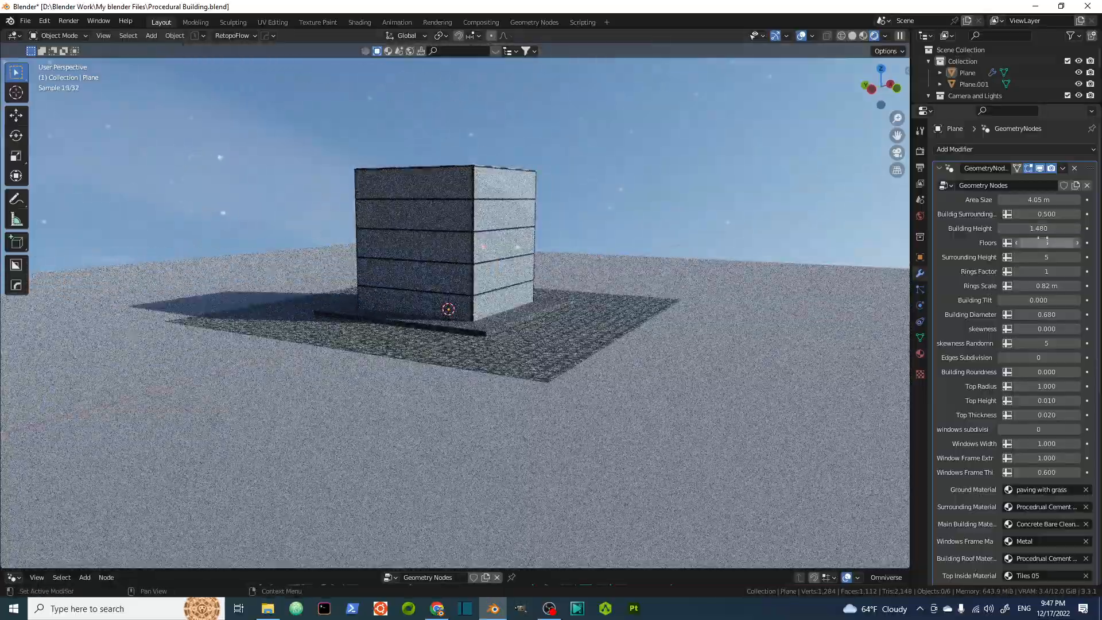
{"action": "left_click_drag", "start_coordinate": [1039, 229], "coordinate": [1098, 229]}
{"action": "middle_click_drag", "start_coordinate": [577, 171], "coordinate": [573, 233], "text": "shift"}
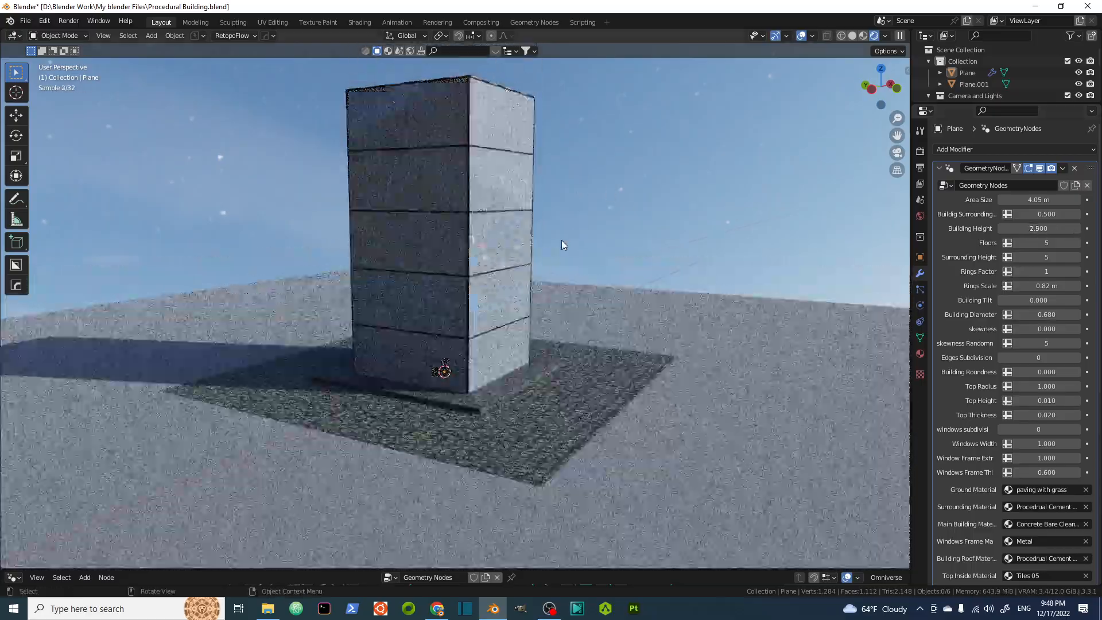
Increase the number of Floors to 104.
{"action": "scroll", "coordinate": [564, 242], "scroll_direction": "down", "scroll_amount": 2}
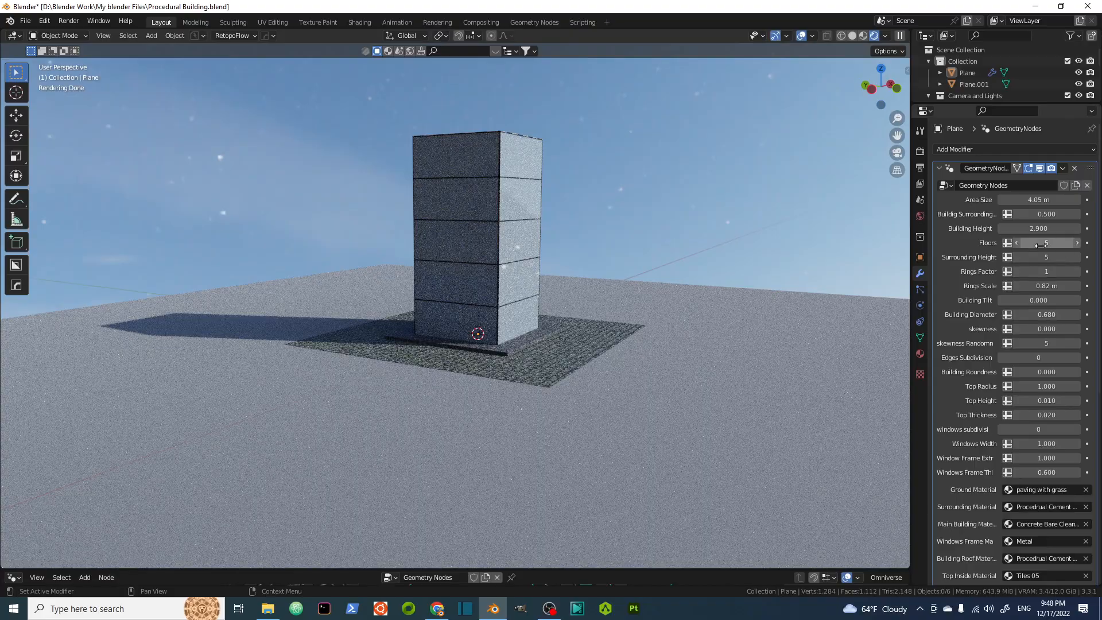
{"action": "left_click_drag", "start_coordinate": [1047, 242], "coordinate": [1094, 242]}
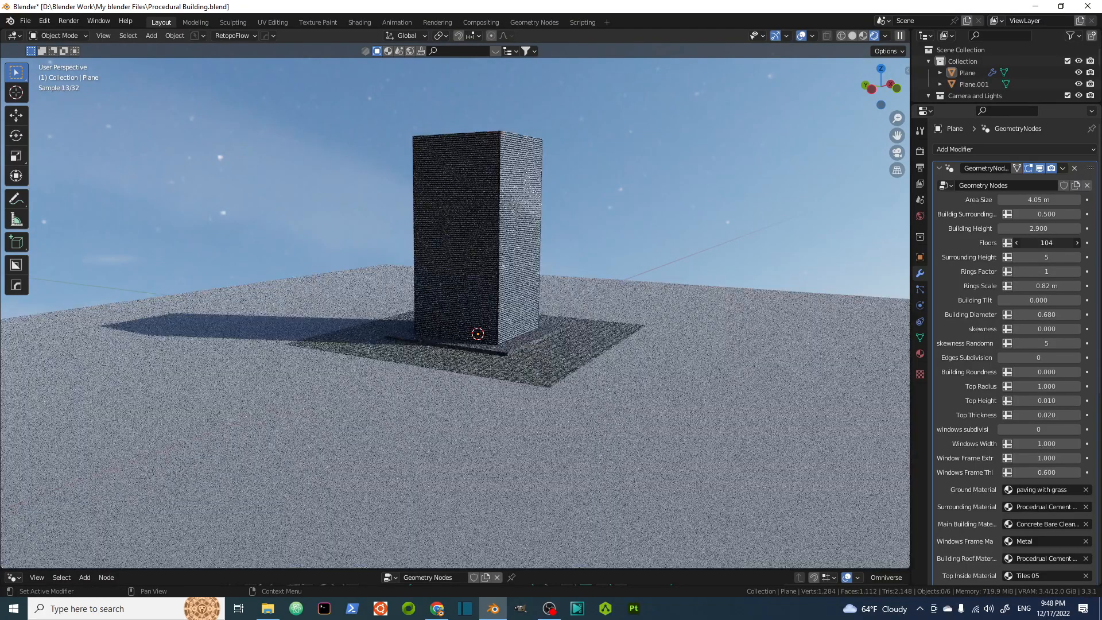
{"action": "scroll", "coordinate": [497, 279], "scroll_direction": "up", "scroll_amount": 5}
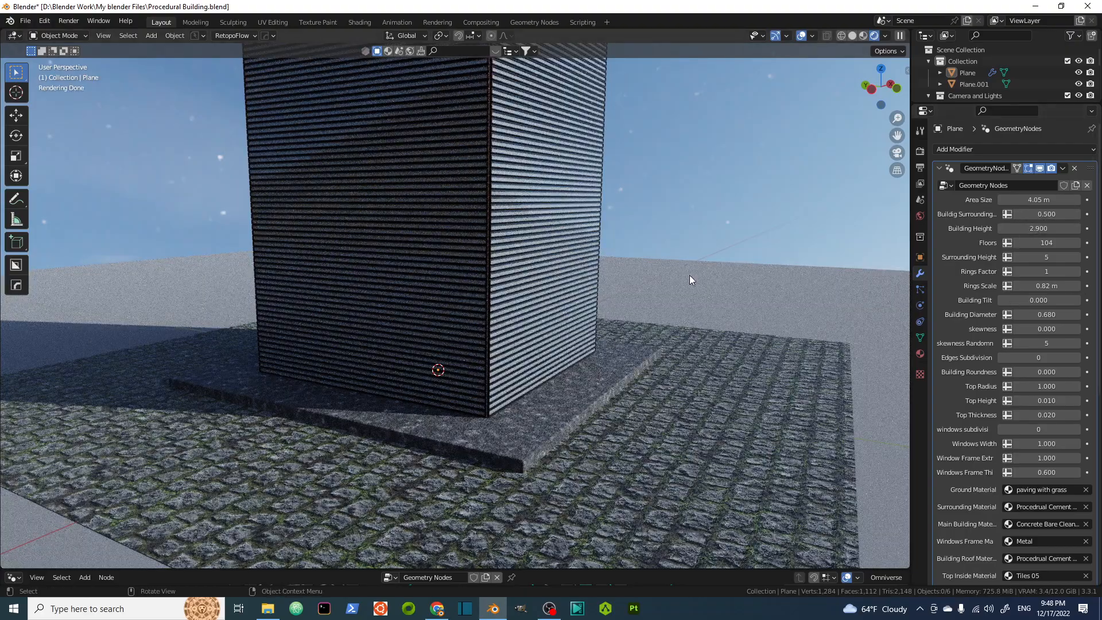
{"action": "scroll", "coordinate": [690, 276], "scroll_direction": "down", "scroll_amount": 3}
{"action": "middle_click_drag", "start_coordinate": [625, 268], "coordinate": [576, 378], "text": "shift"}
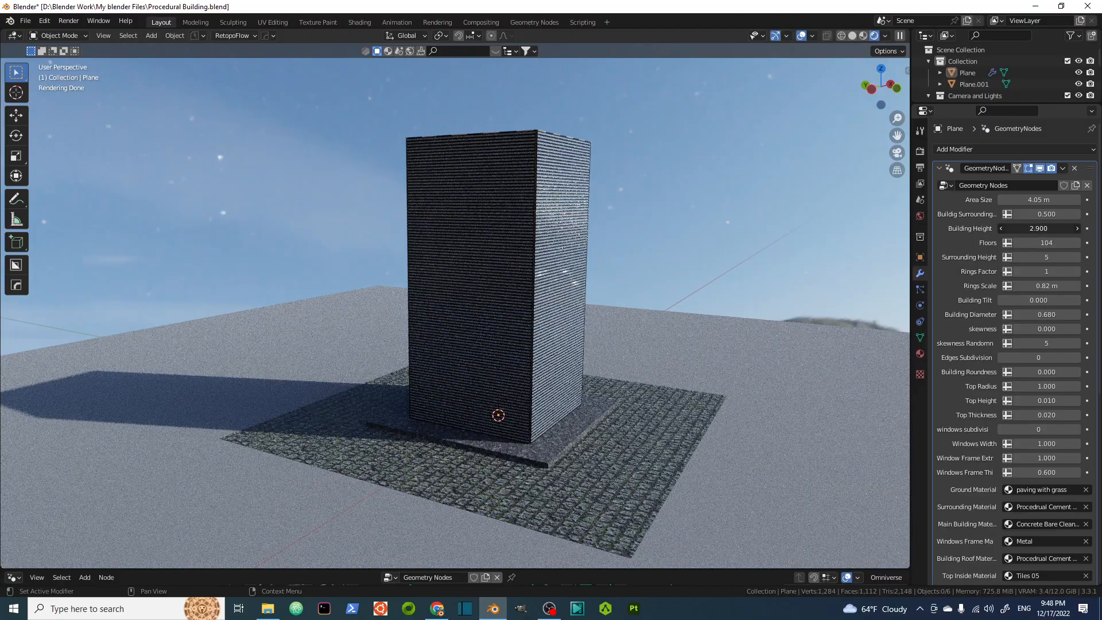
Set the Building Height to 6.
{"action": "left_click_drag", "start_coordinate": [1033, 228], "coordinate": [1101, 228]}
{"action": "left_click", "coordinate": [1031, 229]}
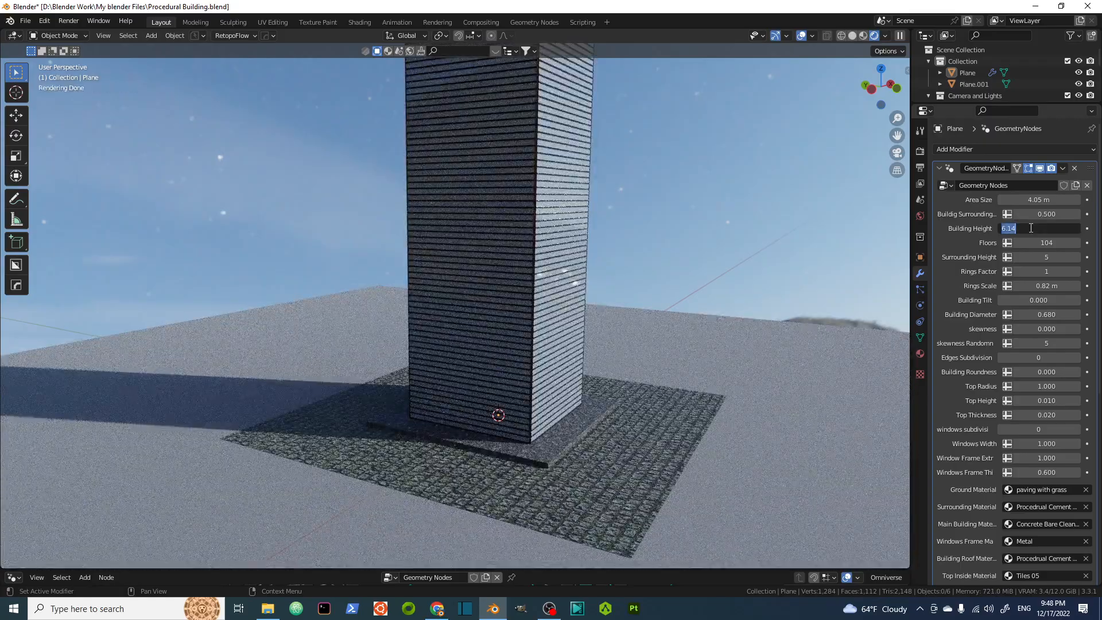
{"action": "key", "text": "Return"}
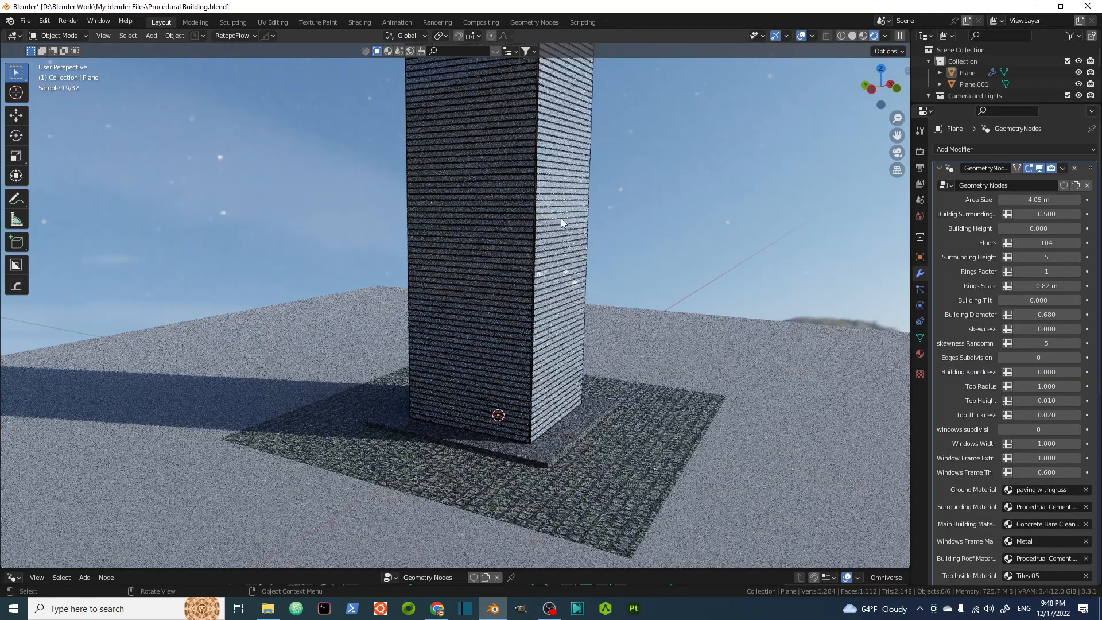
{"action": "scroll", "coordinate": [561, 219], "scroll_direction": "down", "scroll_amount": 2}
{"action": "middle_click_drag", "start_coordinate": [563, 221], "coordinate": [553, 331], "text": "shift"}
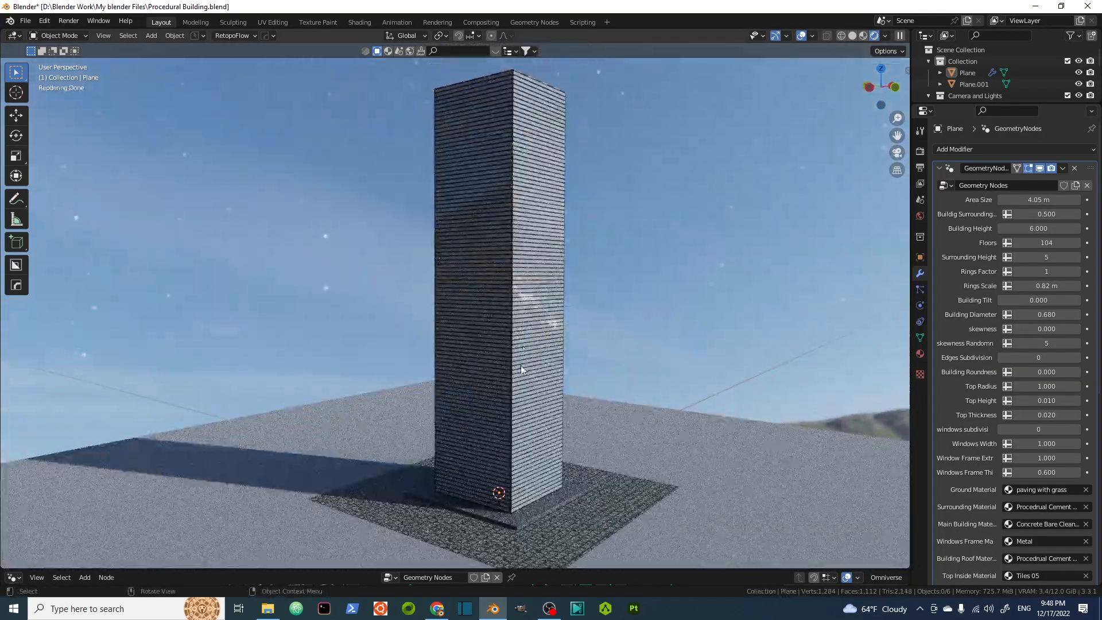
{"action": "scroll", "coordinate": [531, 316], "scroll_direction": "up", "scroll_amount": 2}
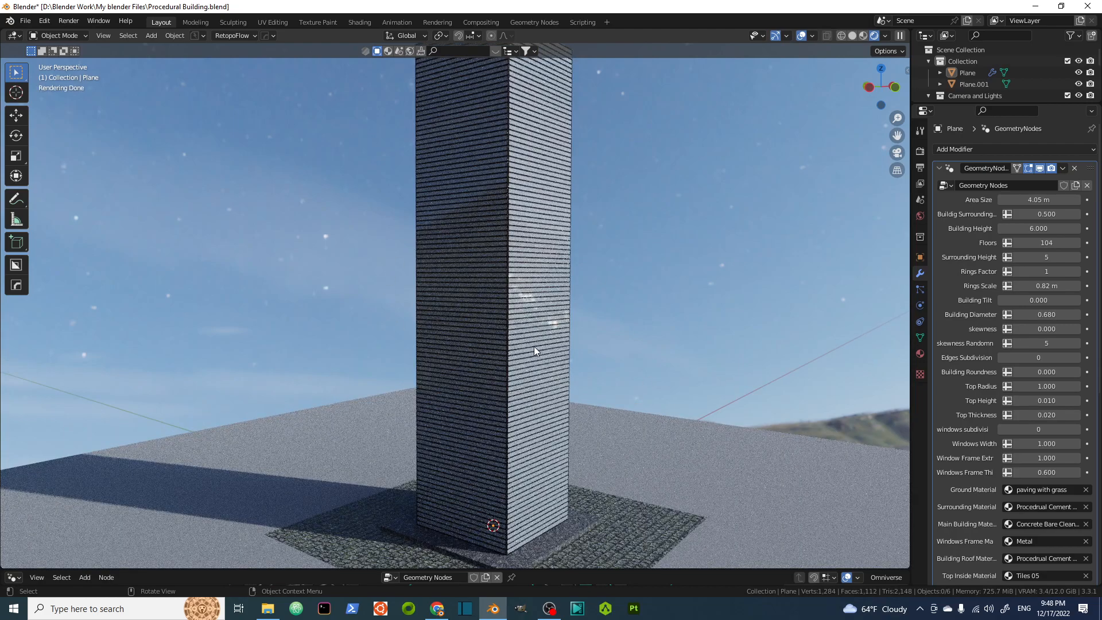
{"action": "scroll", "coordinate": [508, 293], "scroll_direction": "down", "scroll_amount": 2}
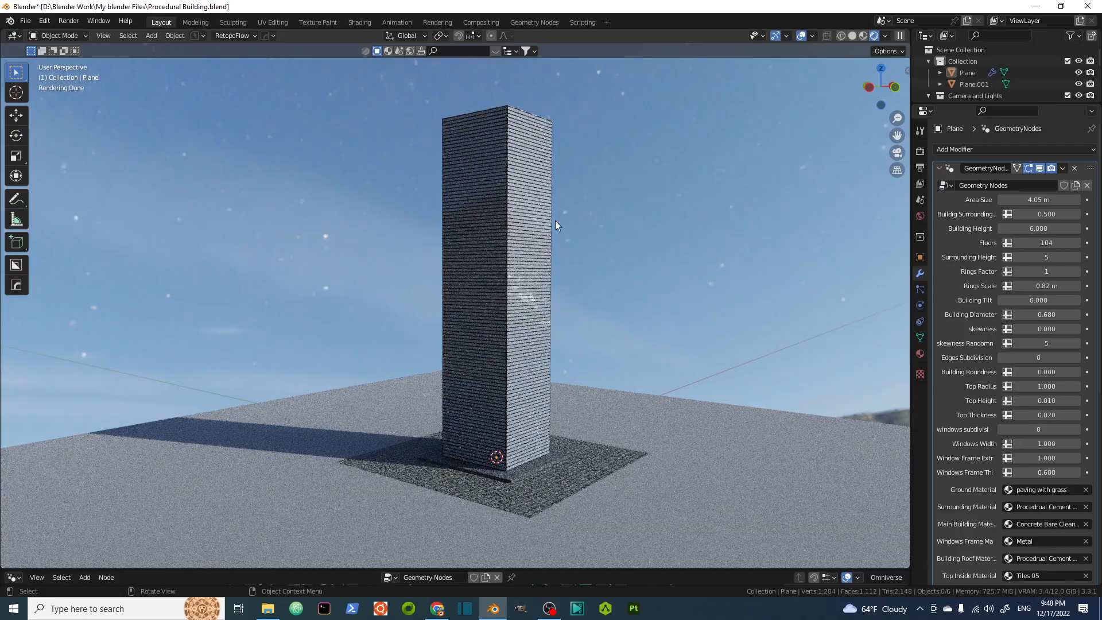
{"action": "mouse_move", "coordinate": [532, 322]}
{"action": "middle_mouse_down"}
{"action": "mouse_move", "coordinate": [524, 331]}
{"action": "mouse_move", "coordinate": [546, 322]}
{"action": "middle_mouse_up"}
{"action": "scroll", "coordinate": [546, 321], "scroll_direction": "up", "scroll_amount": 2}
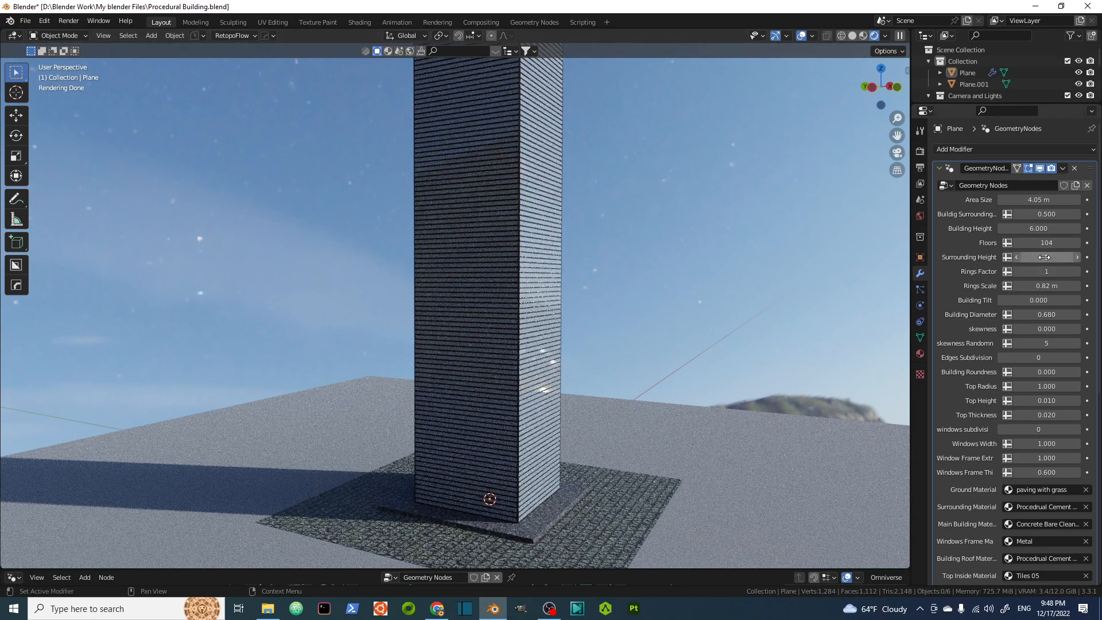
Set the number of Floors to 50.
{"action": "left_click", "coordinate": [1041, 242]}
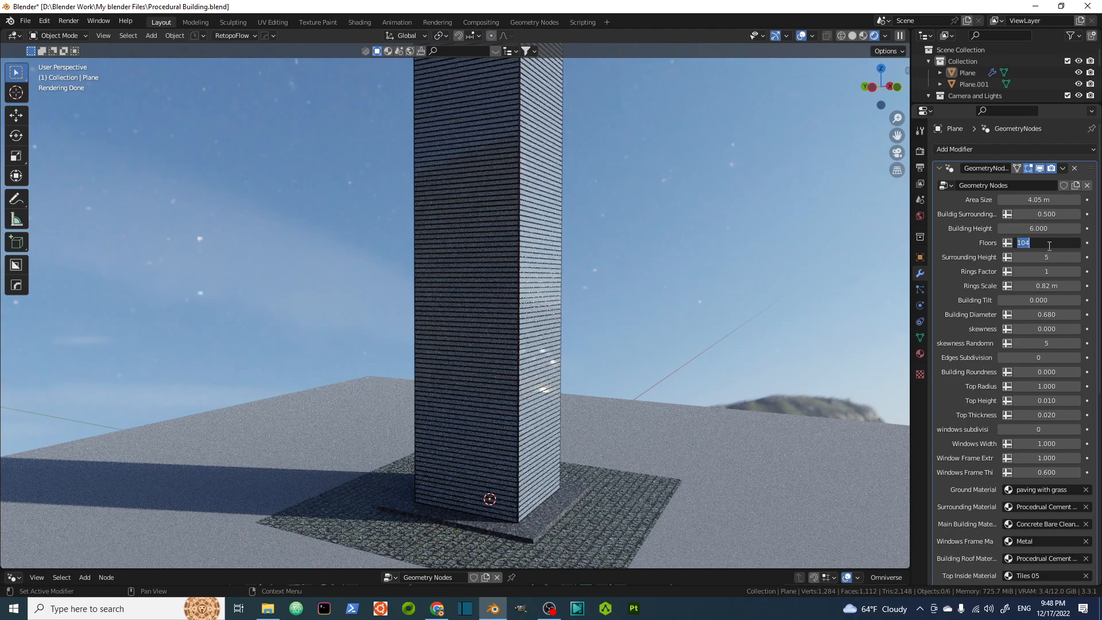
{"action": "key", "text": "Return"}
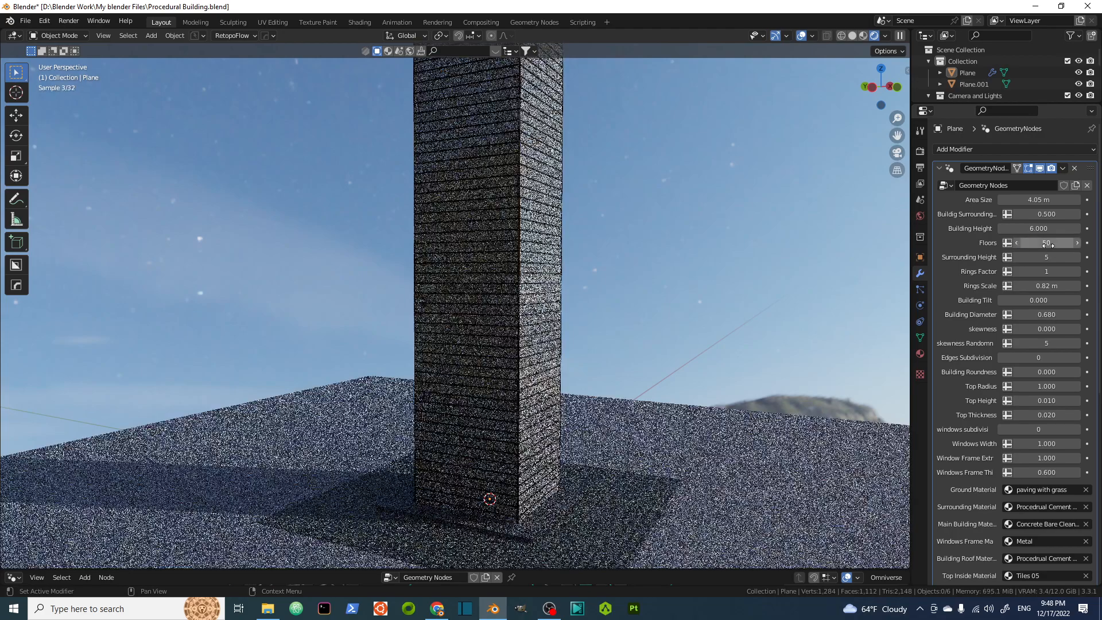
{"action": "middle_click_drag", "start_coordinate": [515, 220], "coordinate": [498, 274]}
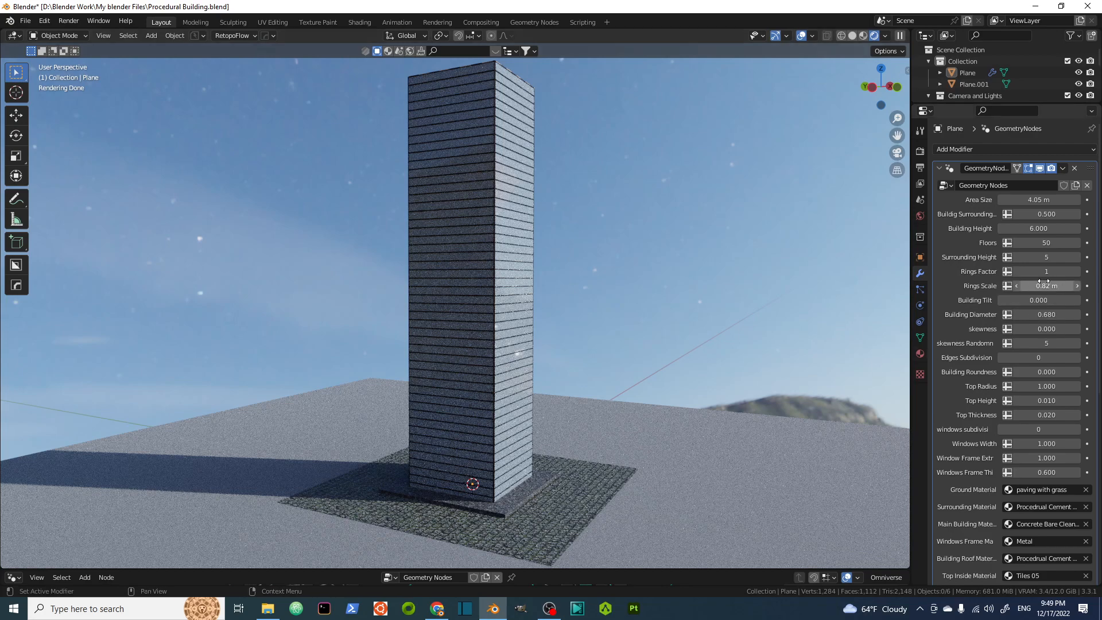
Increase the Rings Factor step by step to 7.
{"action": "left_click_drag", "start_coordinate": [1025, 271], "coordinate": [1046, 274]}
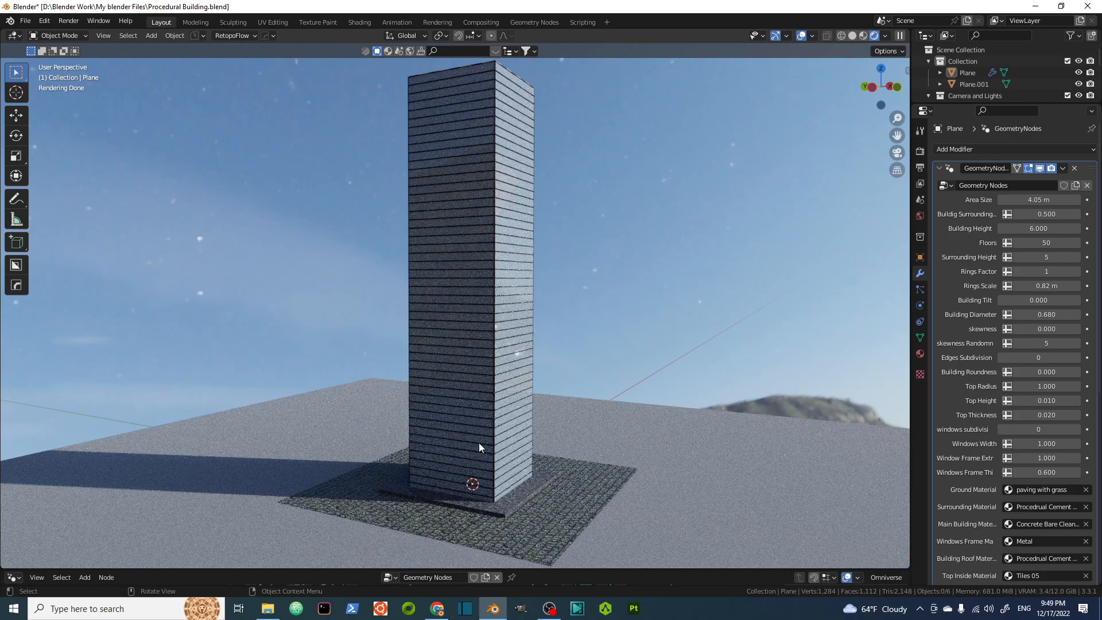
{"action": "left_click", "coordinate": [1078, 271]}
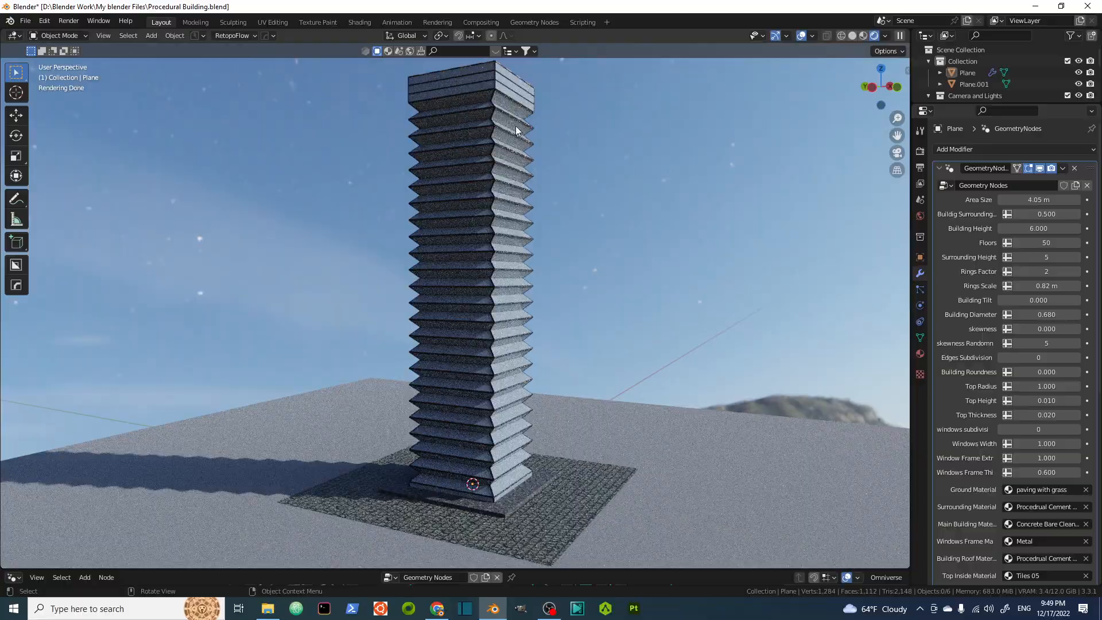
{"action": "middle_click_drag", "start_coordinate": [516, 125], "coordinate": [499, 153]}
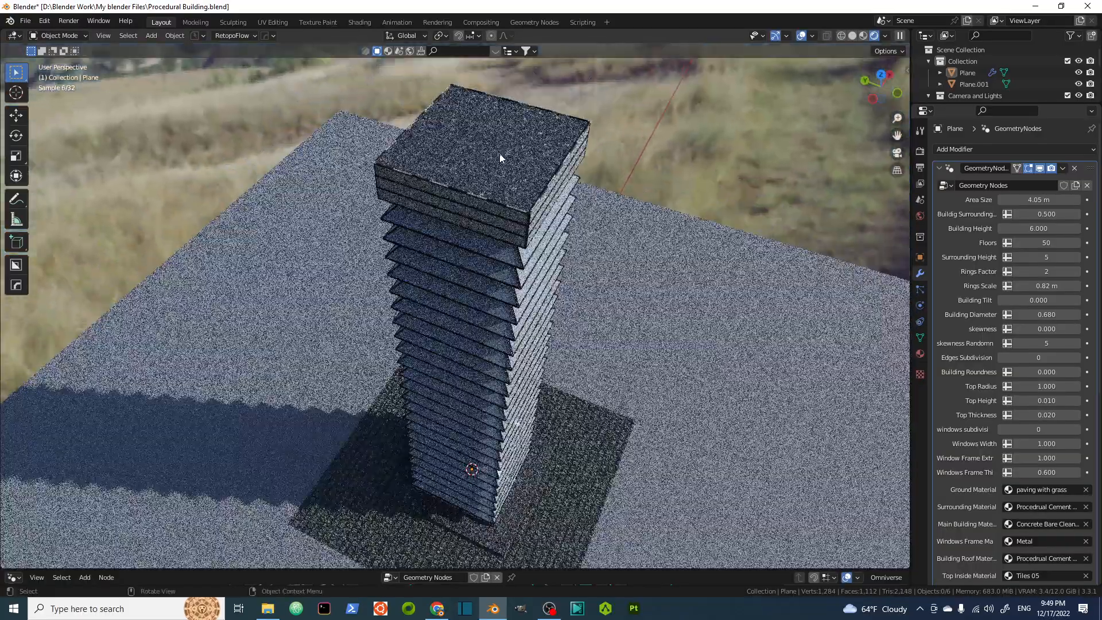
{"action": "scroll", "coordinate": [499, 154], "scroll_direction": "up", "scroll_amount": 4}
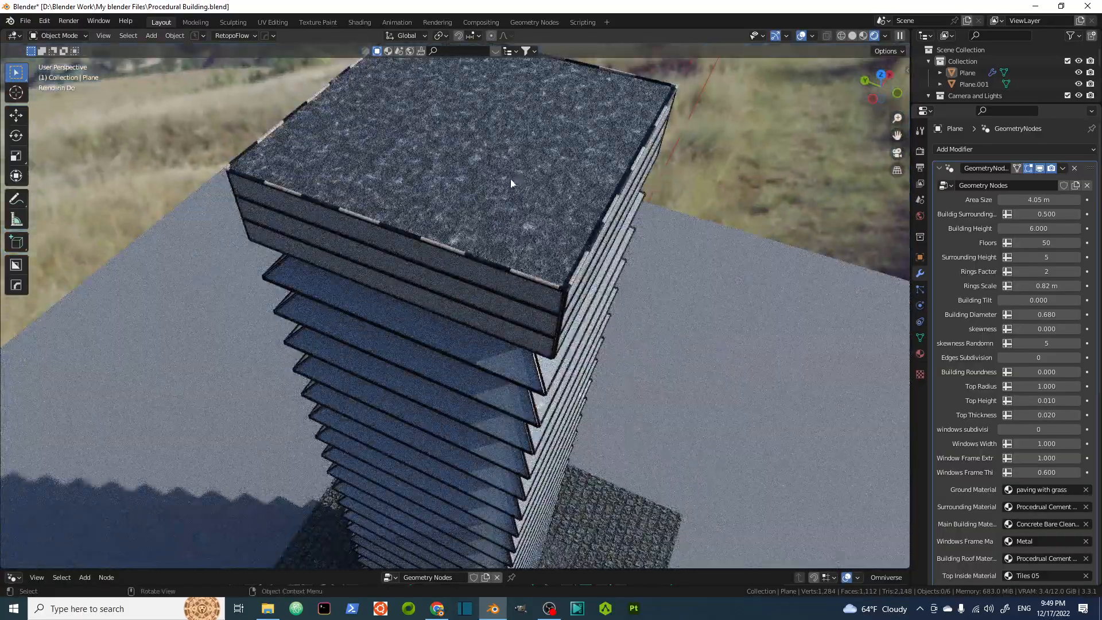
{"action": "scroll", "coordinate": [511, 182], "scroll_direction": "down", "scroll_amount": 4}
{"action": "middle_click_drag", "start_coordinate": [511, 183], "coordinate": [523, 174]}
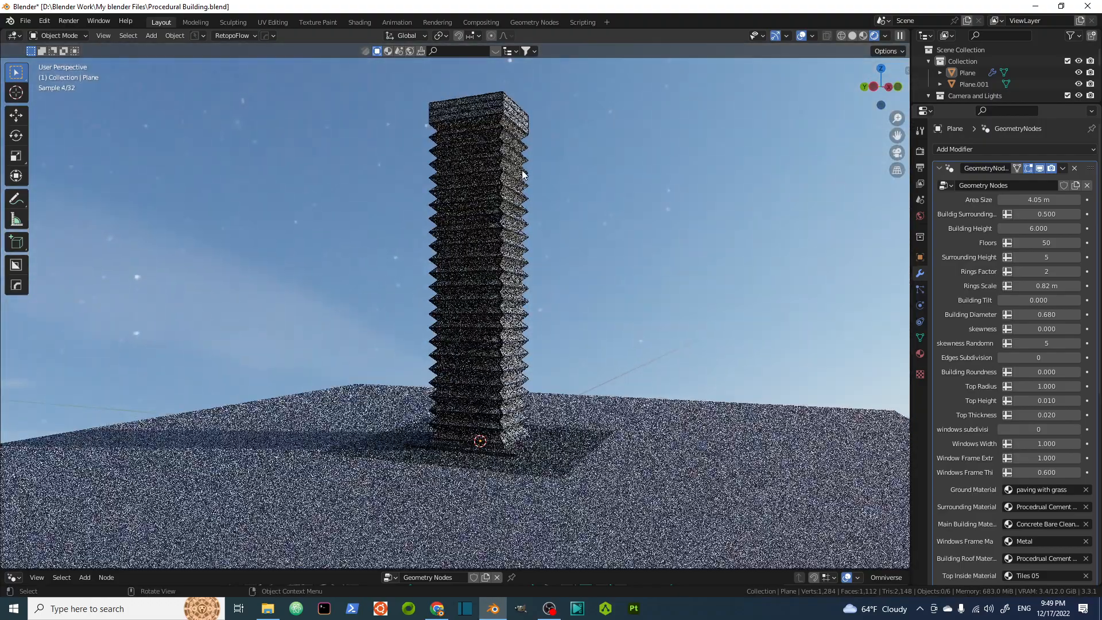
{"action": "scroll", "coordinate": [513, 267], "scroll_direction": "up", "scroll_amount": 2}
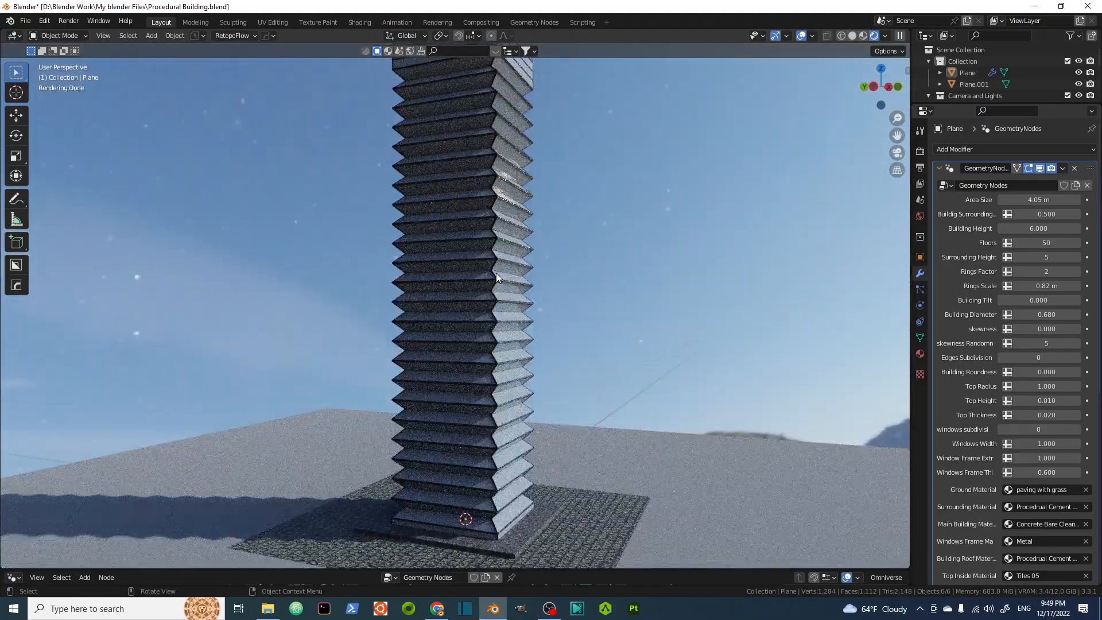
{"action": "scroll", "coordinate": [505, 256], "scroll_direction": "down", "scroll_amount": 1}
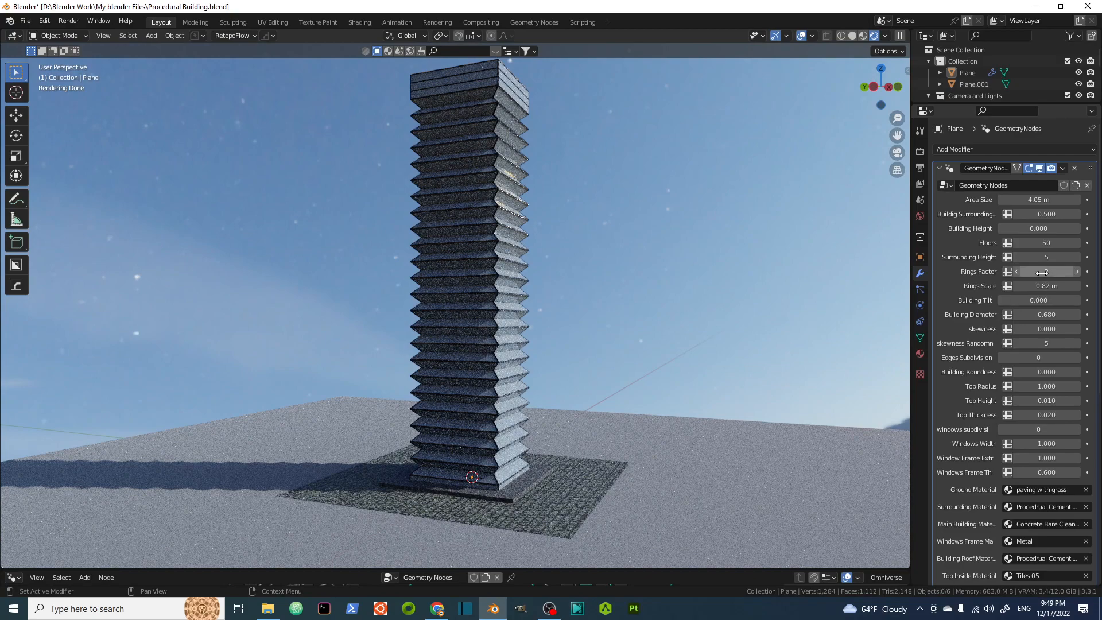
{"action": "left_click_drag", "start_coordinate": [1040, 274], "coordinate": [1041, 274]}
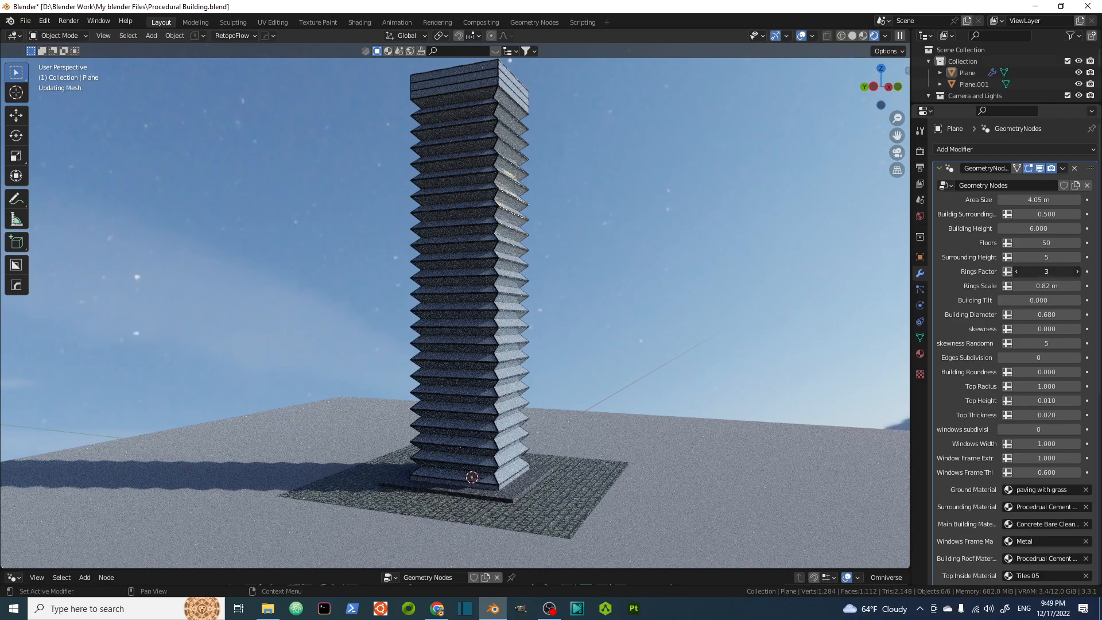
{"action": "left_click_drag", "start_coordinate": [1041, 271], "coordinate": [1056, 271]}
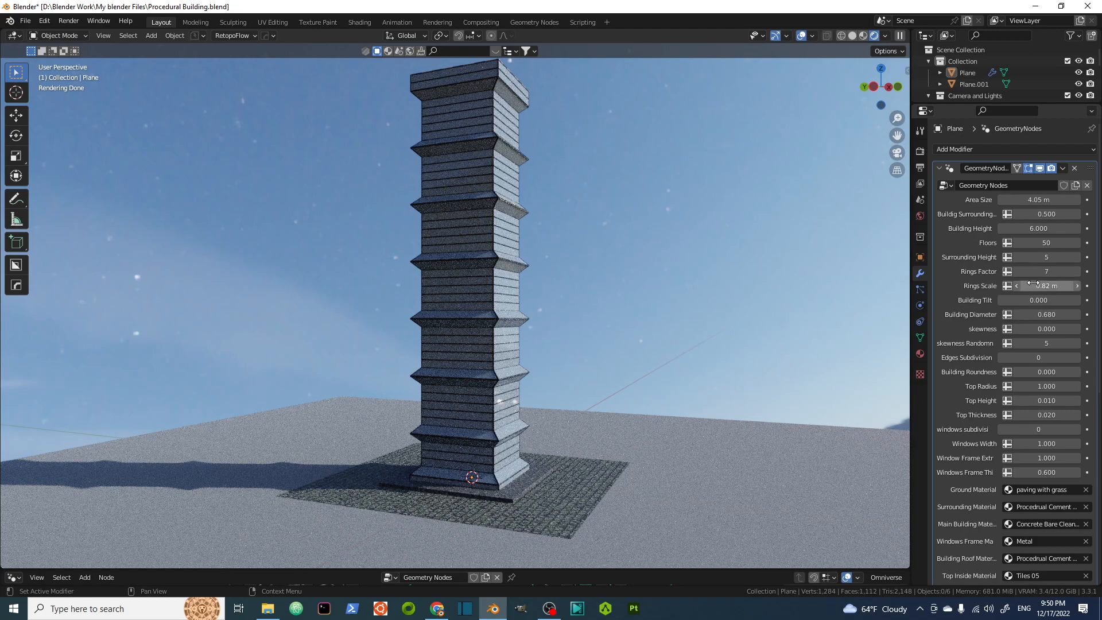
Set Rings Scale to 1.08 m.
{"action": "left_click_drag", "start_coordinate": [1043, 286], "coordinate": [1066, 286]}
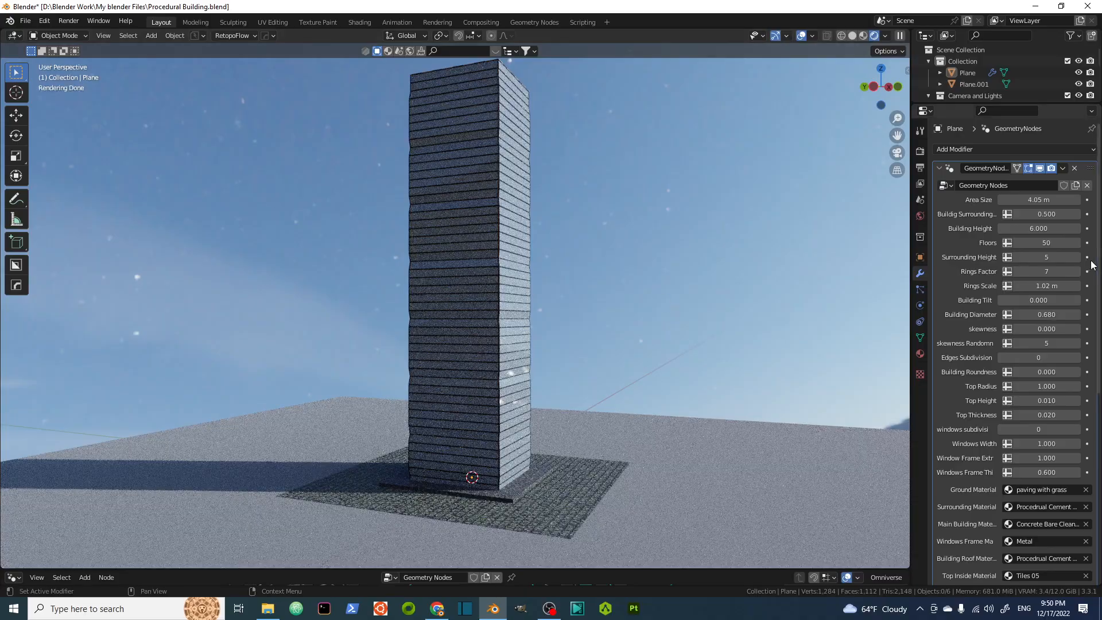
{"action": "left_click_drag", "start_coordinate": [1046, 285], "coordinate": [1055, 285]}
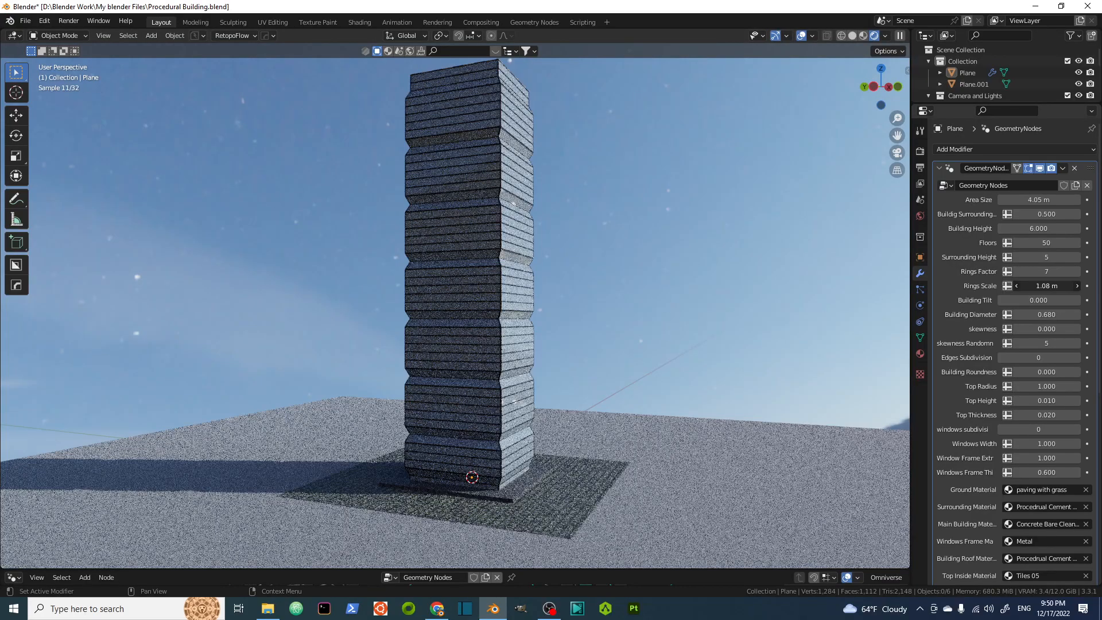
Raise the Rings Factor to 18.
{"action": "middle_click_drag", "start_coordinate": [559, 175], "coordinate": [494, 253]}
{"action": "scroll", "coordinate": [477, 241], "scroll_direction": "down", "scroll_amount": 2}
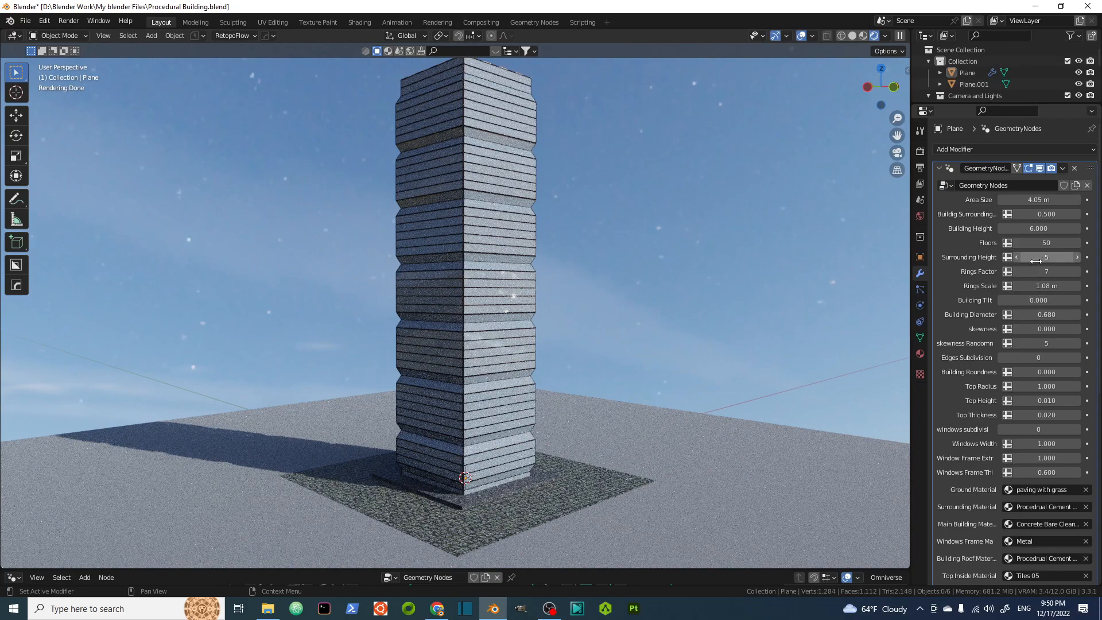
{"action": "left_click_drag", "start_coordinate": [1047, 271], "coordinate": [1077, 271]}
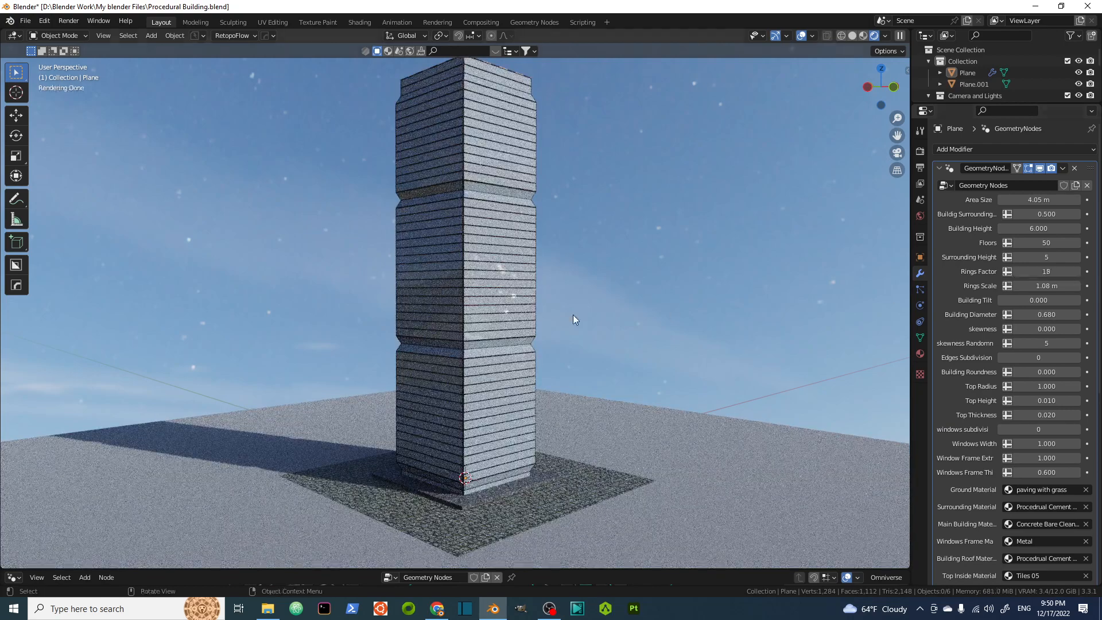
Set Building Tilt to 0.5.
{"action": "left_click", "coordinate": [1031, 300]}
{"action": "type", "text": "0.5"}
{"action": "key", "text": "Return"}
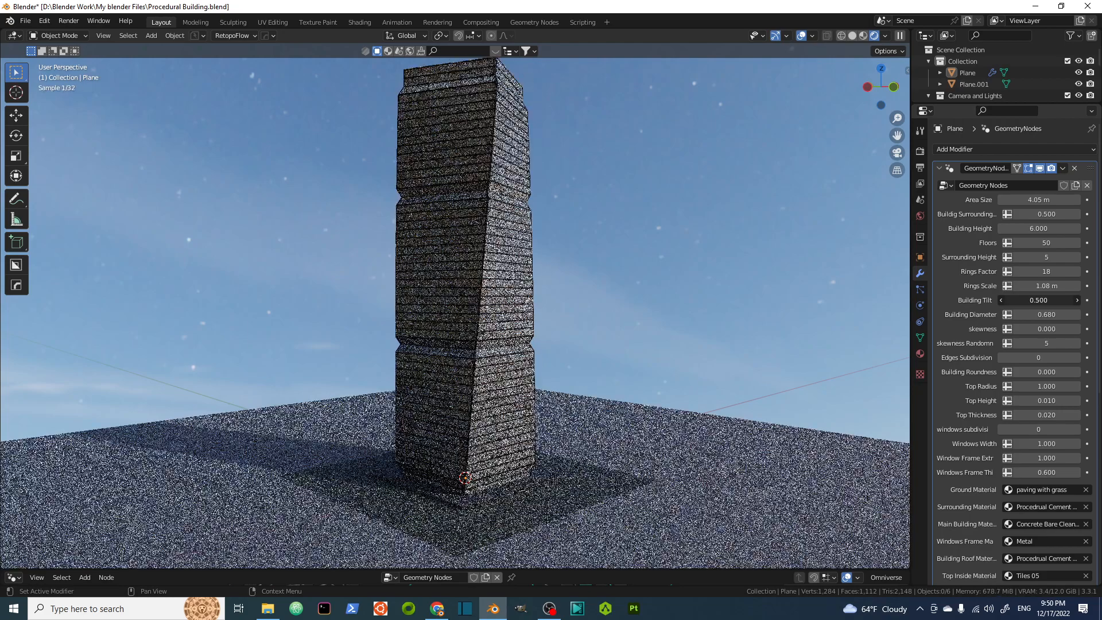
Change Building Tilt to -0.500.
{"action": "left_click_drag", "start_coordinate": [1060, 300], "coordinate": [1002, 299]}
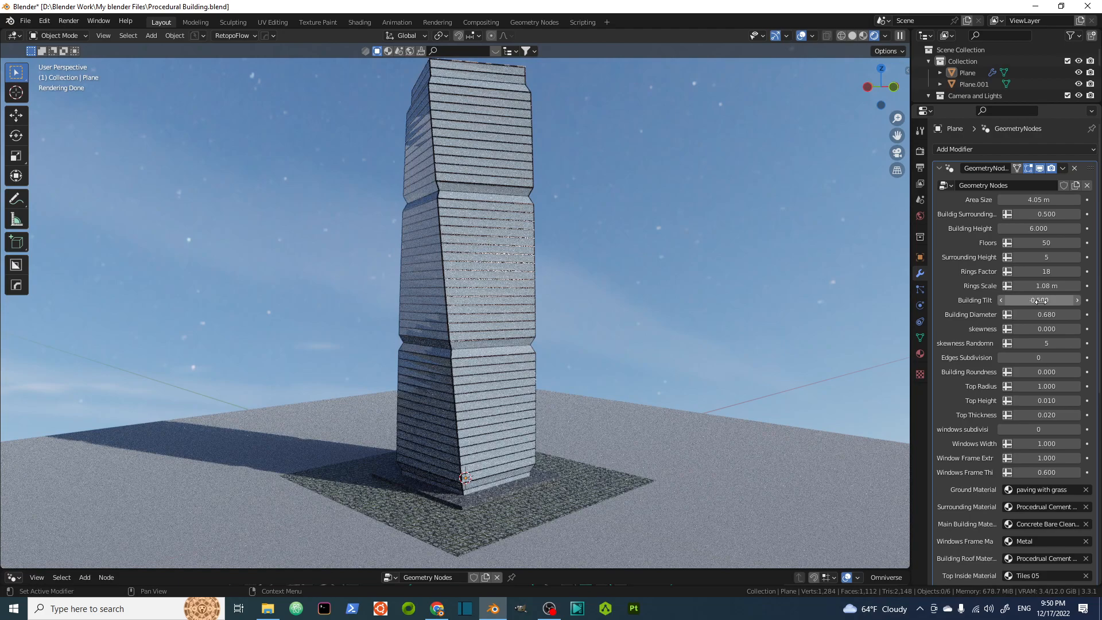
{"action": "left_click_drag", "start_coordinate": [1033, 302], "coordinate": [1091, 299]}
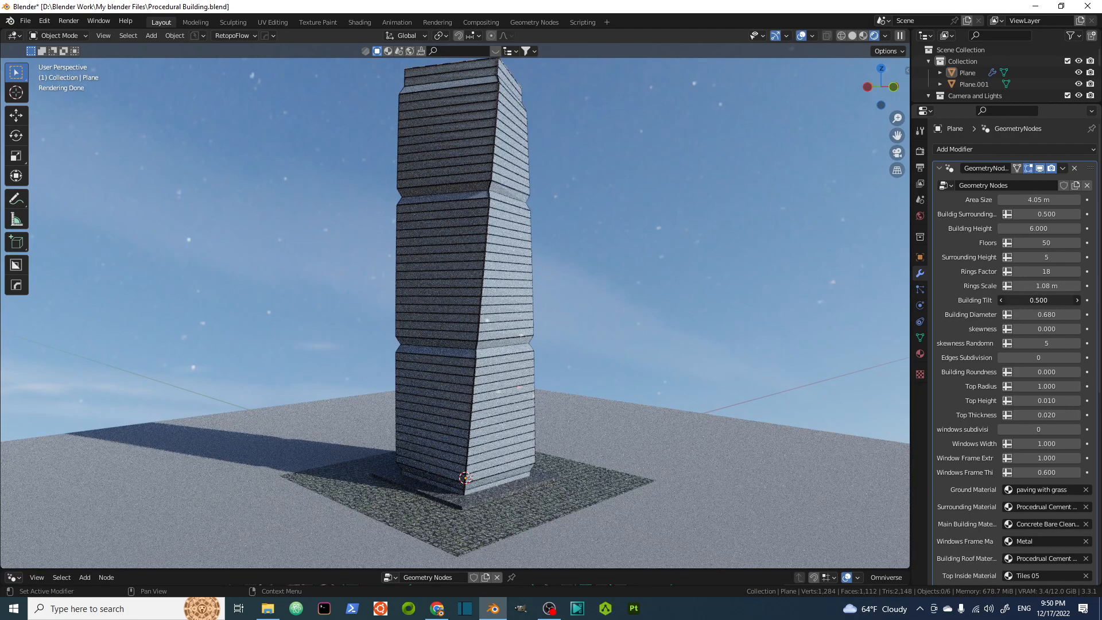
{"action": "left_click_drag", "start_coordinate": [1045, 300], "coordinate": [1005, 300]}
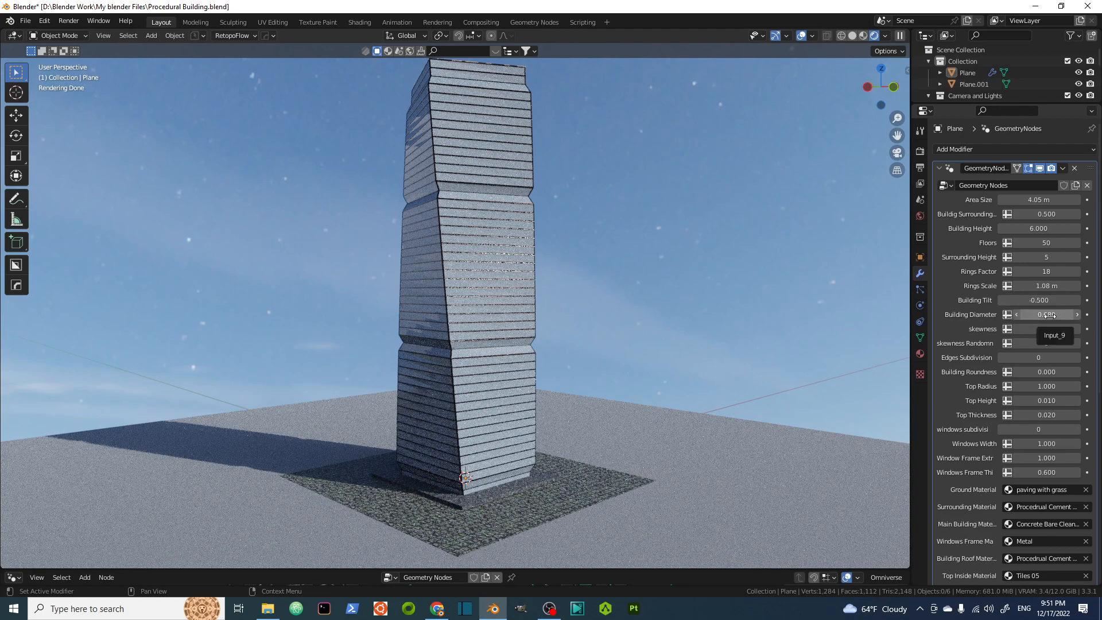
Set the Building Diameter to 0.700.
{"action": "mouse_move", "coordinate": [1057, 316]}
{"action": "left_mouse_down"}
{"action": "mouse_move", "coordinate": [1098, 315]}
{"action": "mouse_move", "coordinate": [1058, 316]}
{"action": "left_mouse_up"}
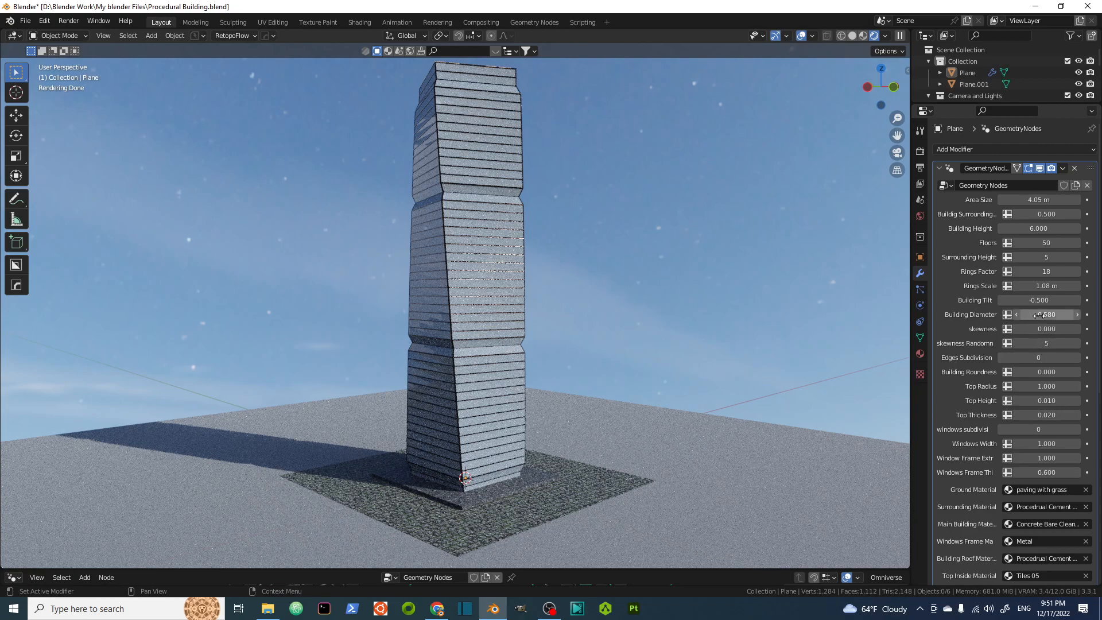
{"action": "left_click_drag", "start_coordinate": [1045, 315], "coordinate": [1068, 314]}
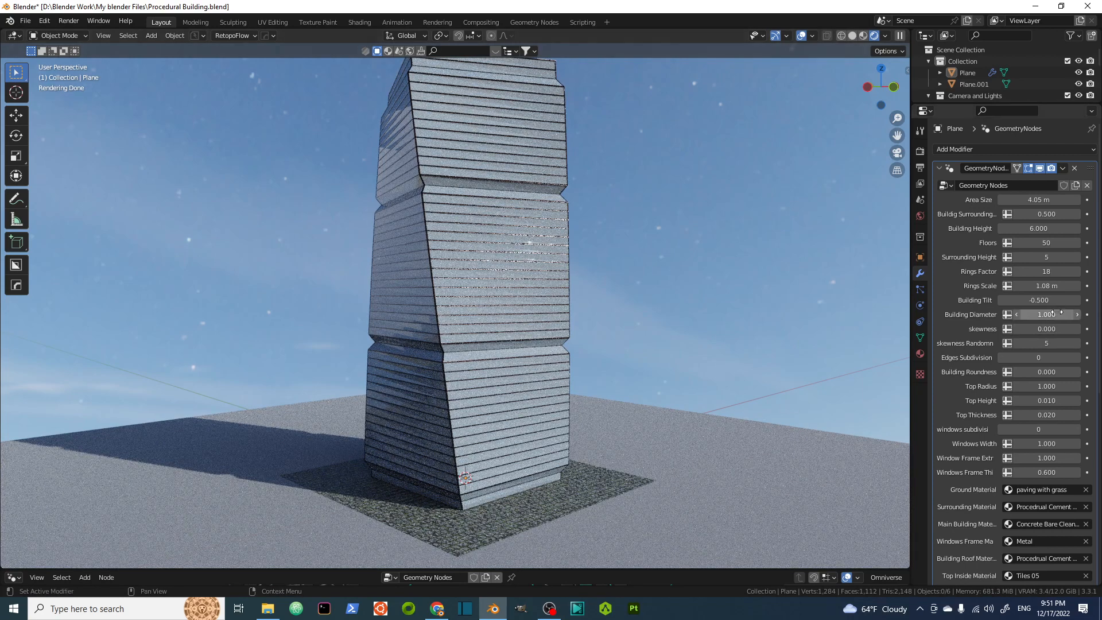
{"action": "left_click_drag", "start_coordinate": [1051, 314], "coordinate": [1034, 315]}
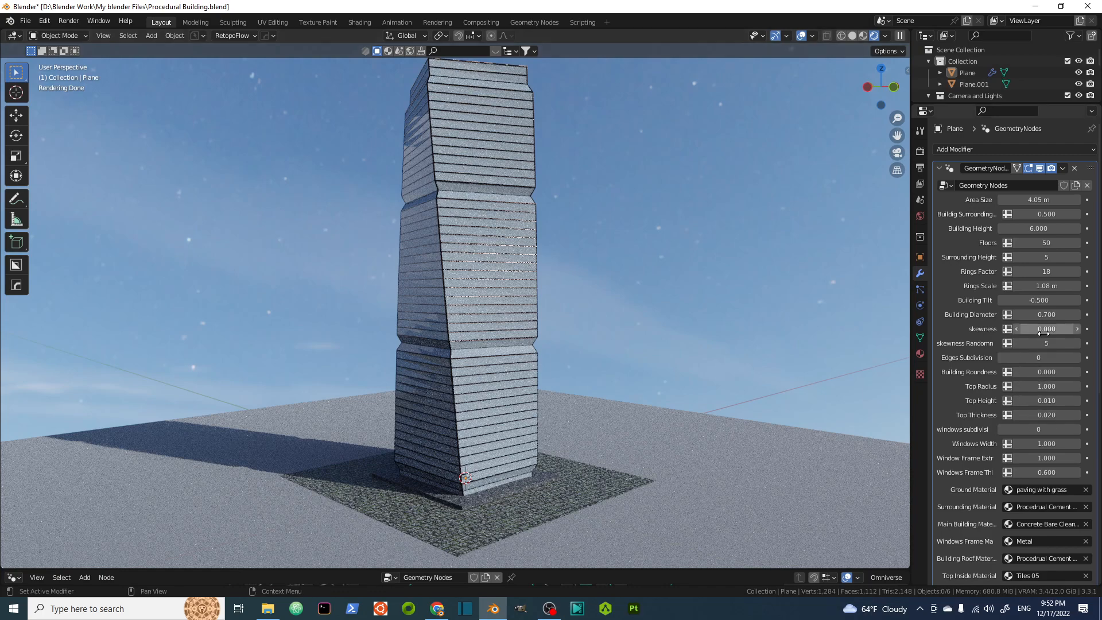
Set skewness to 0.440 and increase Edges Subdivision to 1.
{"action": "left_click_drag", "start_coordinate": [1042, 332], "coordinate": [1077, 331]}
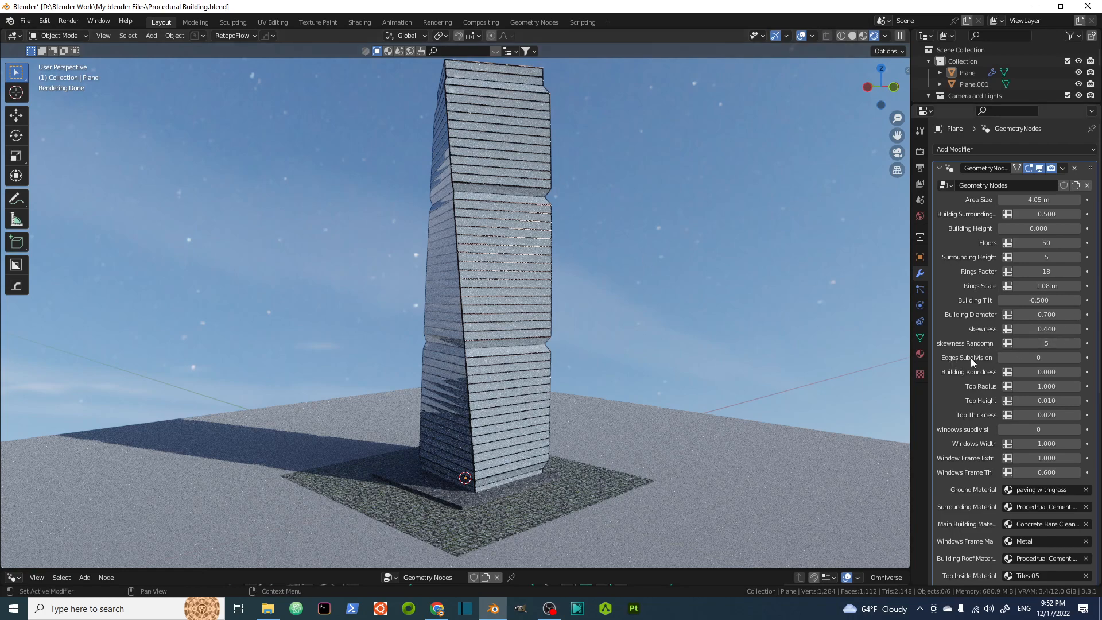
{"action": "left_click", "coordinate": [1077, 358]}
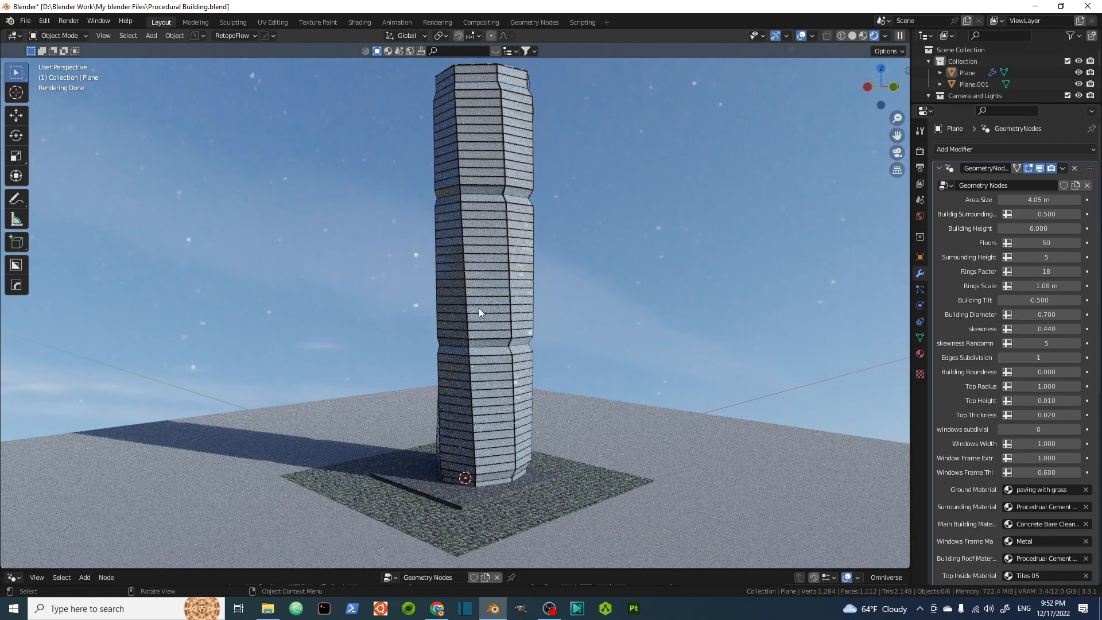
Adjust skewness to 0.500.
{"action": "middle_click_drag", "start_coordinate": [479, 312], "coordinate": [501, 380]}
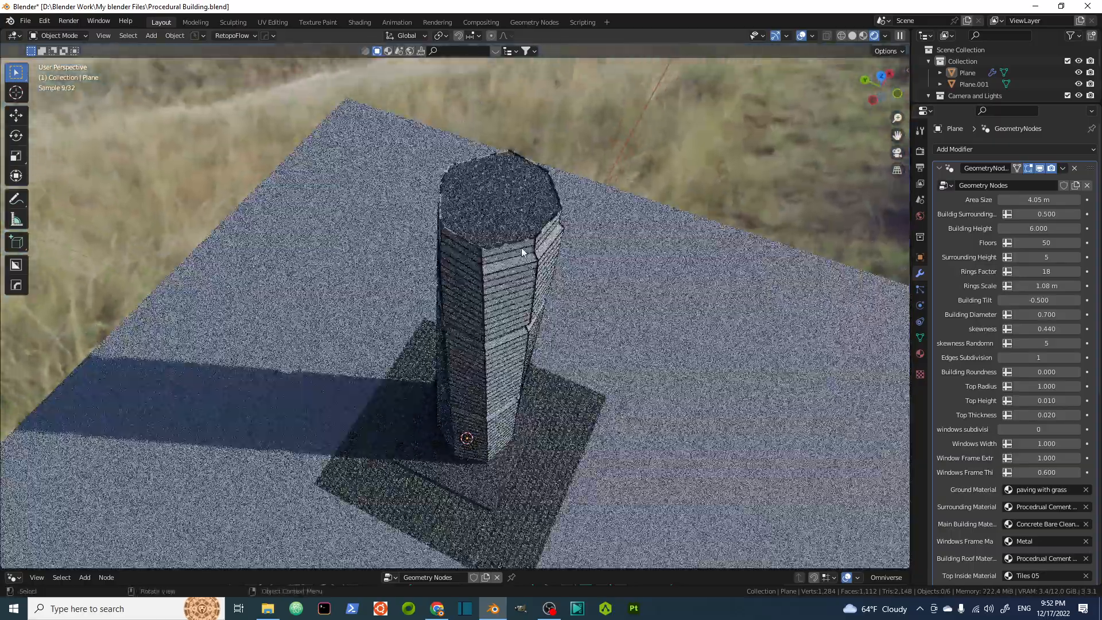
{"action": "scroll", "coordinate": [521, 247], "scroll_direction": "up", "scroll_amount": 3}
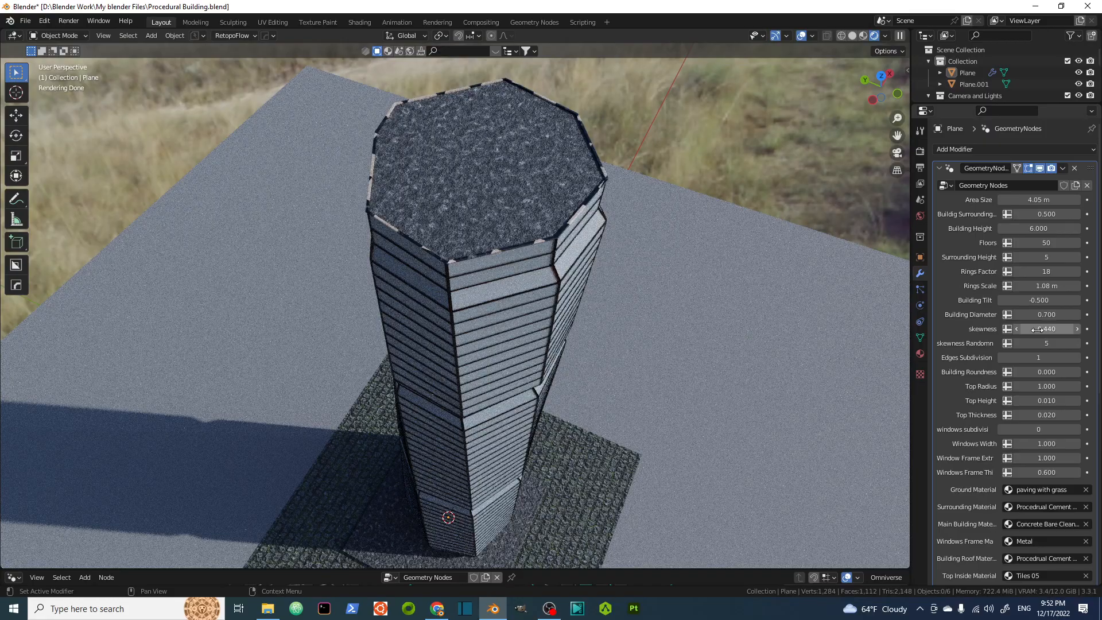
{"action": "left_click_drag", "start_coordinate": [1037, 330], "coordinate": [1051, 329]}
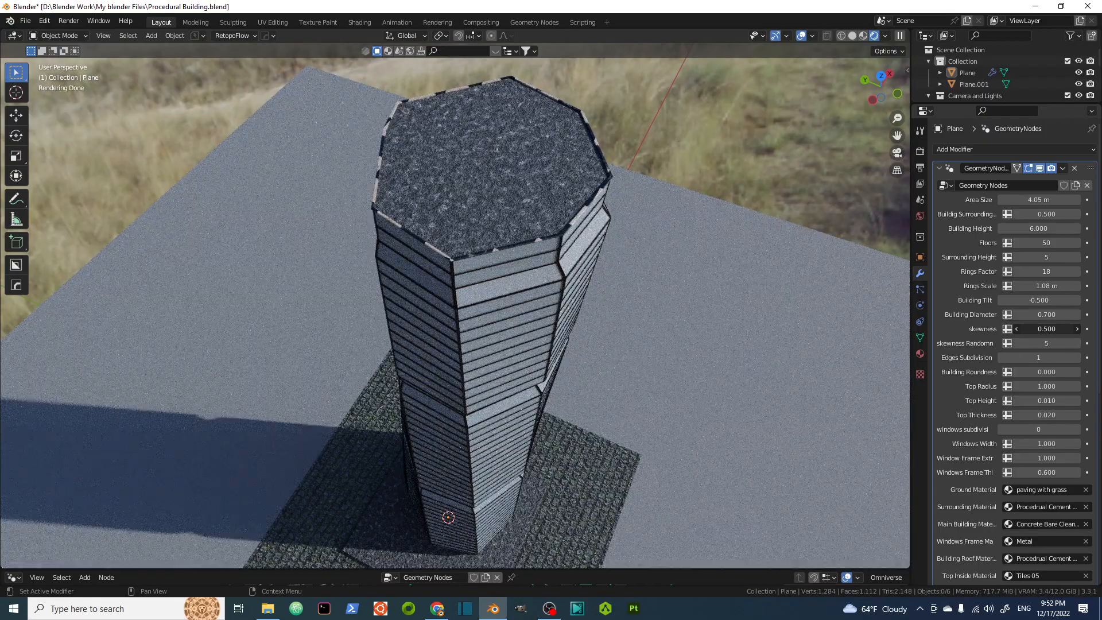
Lower skewness Randomn to 3.
{"action": "left_click", "coordinate": [1019, 343]}
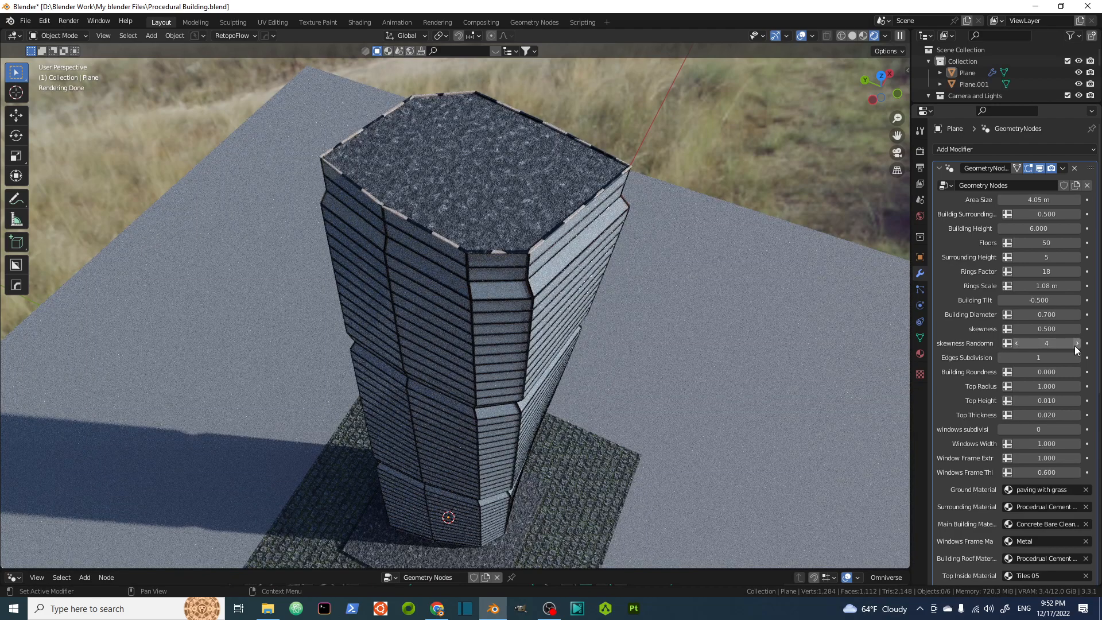
{"action": "left_click", "coordinate": [1019, 343]}
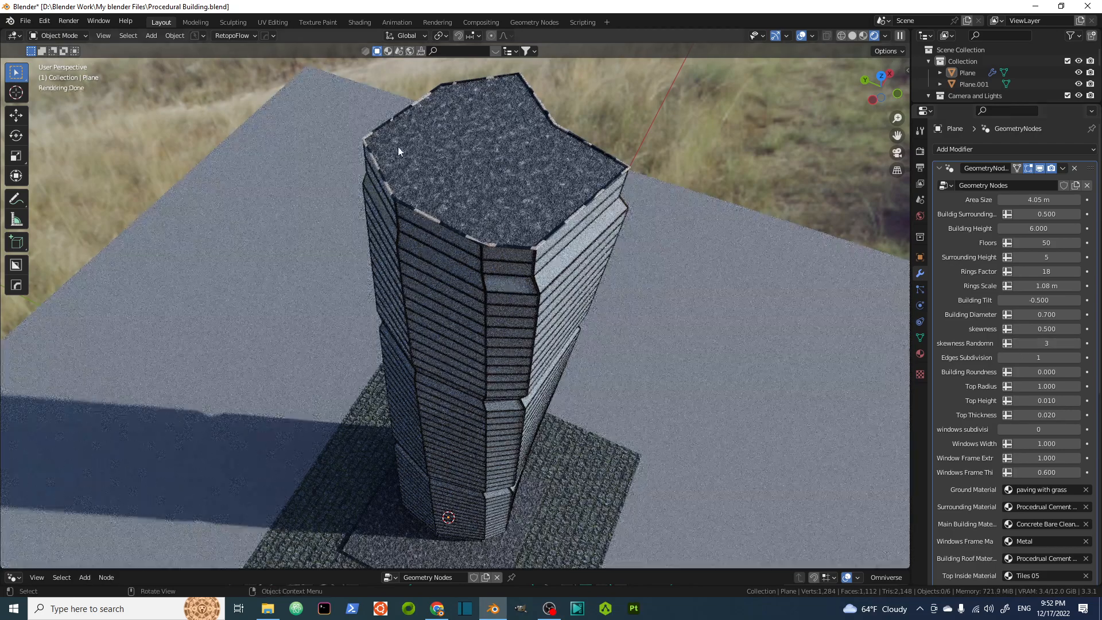
{"action": "middle_click_drag", "start_coordinate": [546, 289], "coordinate": [611, 309]}
{"action": "scroll", "coordinate": [498, 260], "scroll_direction": "up", "scroll_amount": 2}
{"action": "scroll", "coordinate": [497, 259], "scroll_direction": "down", "scroll_amount": 4}
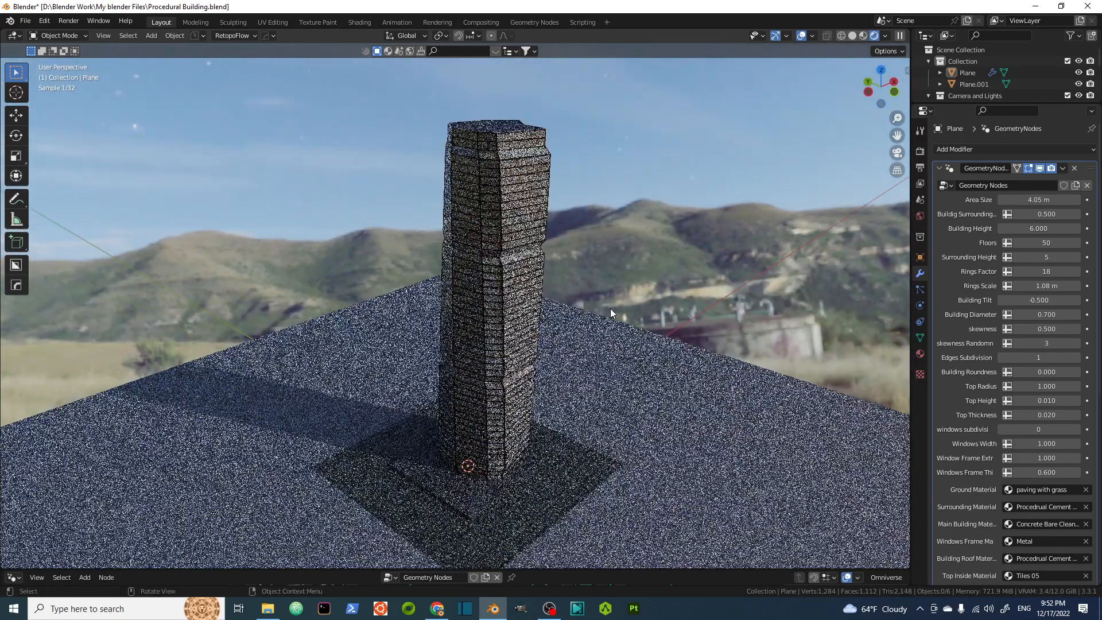
Reset Building Tilt to 0.
{"action": "left_click", "coordinate": [1042, 300]}
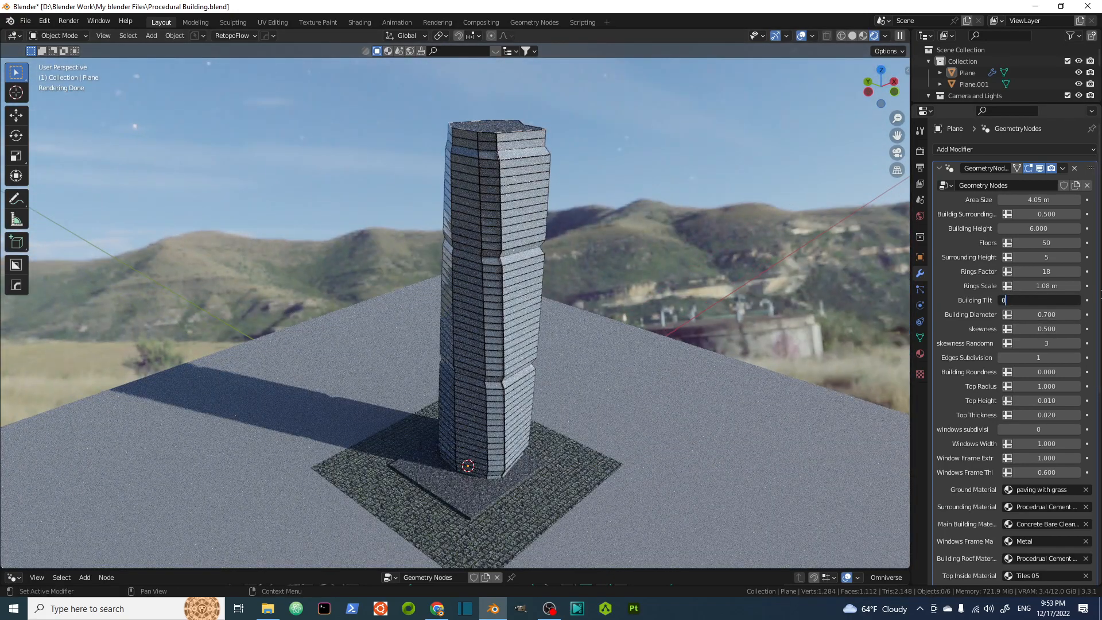
{"action": "type", "text": "0"}
{"action": "key", "text": "Return"}
{"action": "mouse_move", "coordinate": [540, 243]}
{"action": "middle_mouse_down"}
{"action": "mouse_move", "coordinate": [491, 270]}
{"action": "mouse_move", "coordinate": [529, 256]}
{"action": "middle_mouse_up"}
{"action": "middle_click_drag", "start_coordinate": [572, 288], "coordinate": [452, 271]}
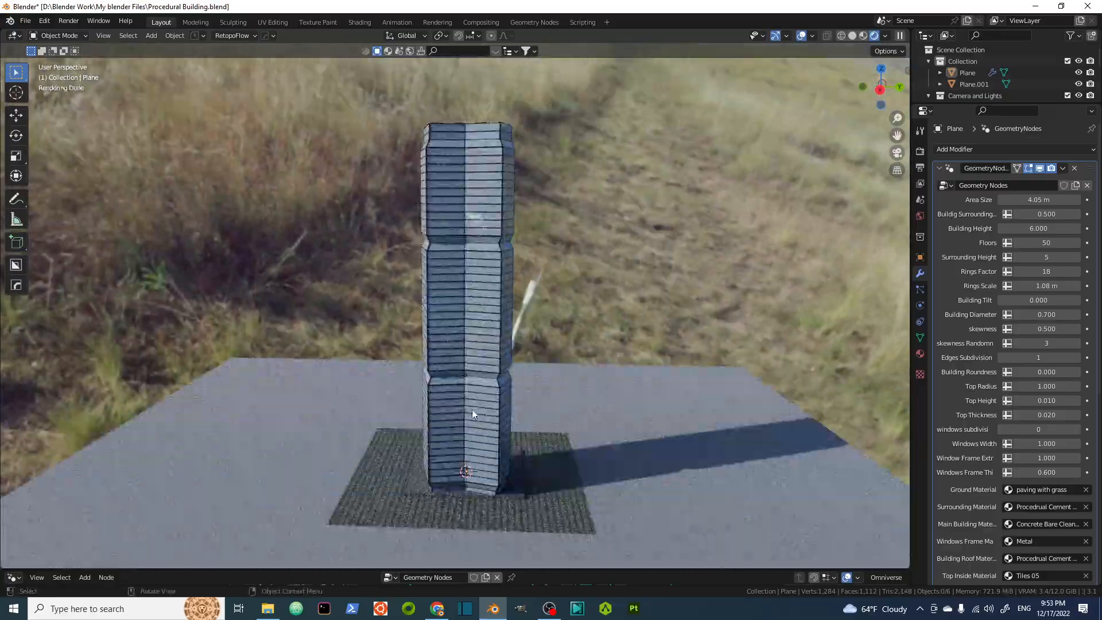
{"action": "scroll", "coordinate": [473, 391], "scroll_direction": "up", "scroll_amount": 3}
{"action": "middle_click_drag", "start_coordinate": [474, 391], "coordinate": [563, 347]}
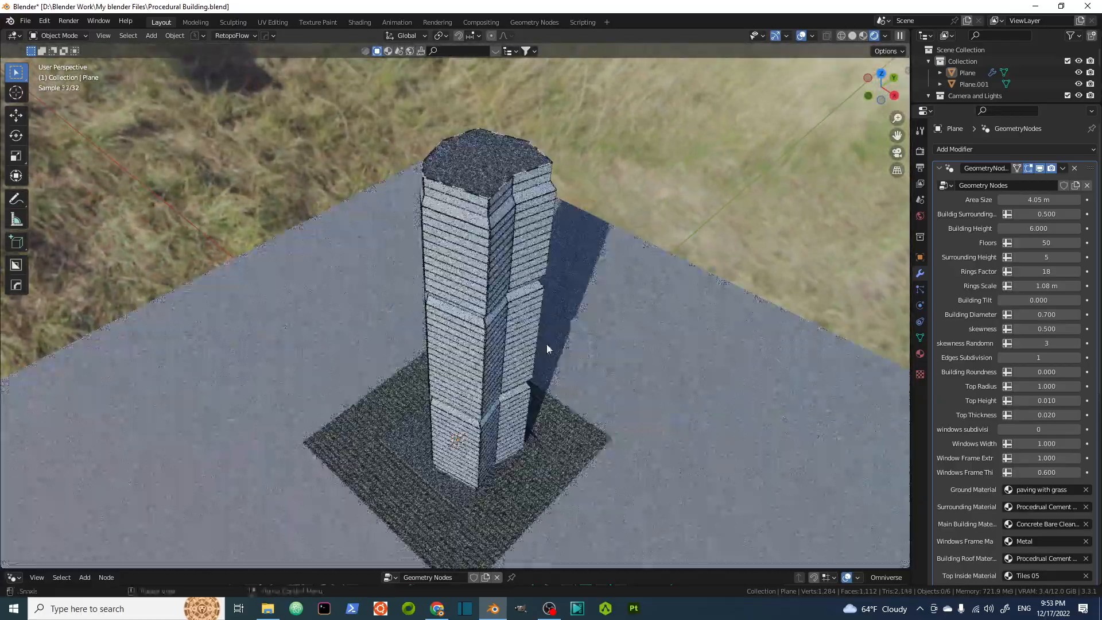
{"action": "middle_click_drag", "start_coordinate": [477, 358], "coordinate": [512, 281]}
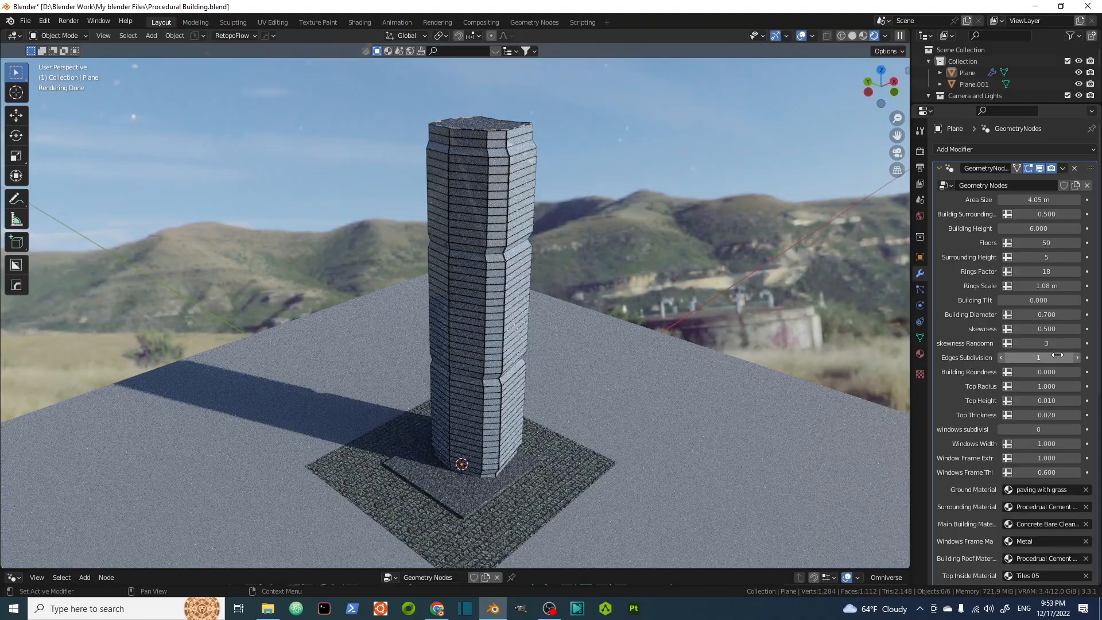
Increase Edges Subdivision to 2 and orbit around the tower to check its facets.
{"action": "left_click", "coordinate": [1078, 358]}
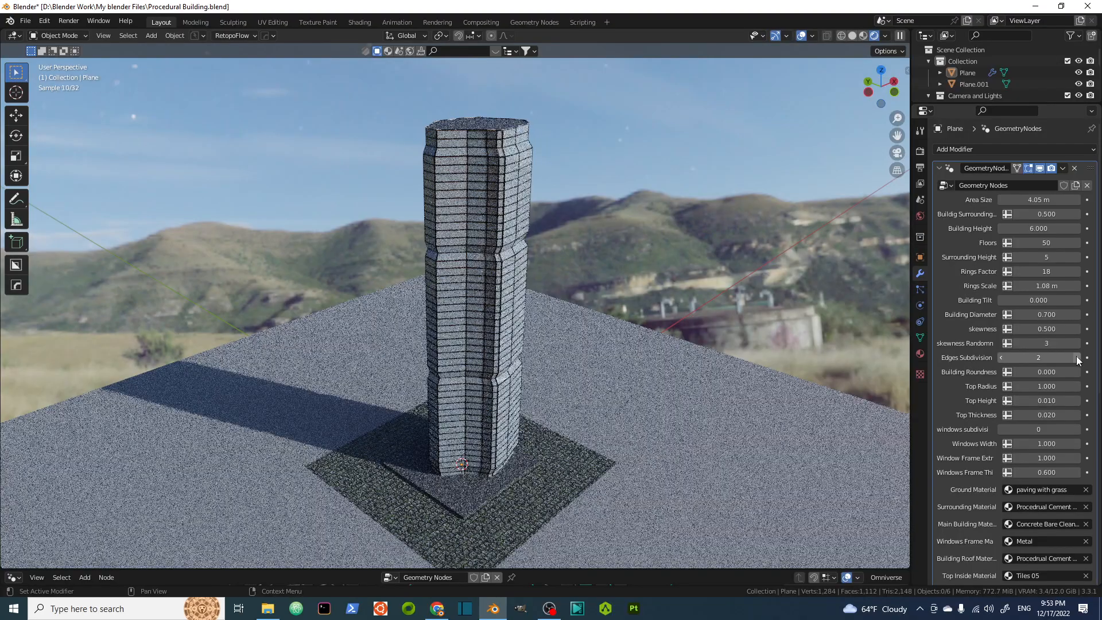
{"action": "middle_click_drag", "start_coordinate": [485, 299], "coordinate": [463, 229]}
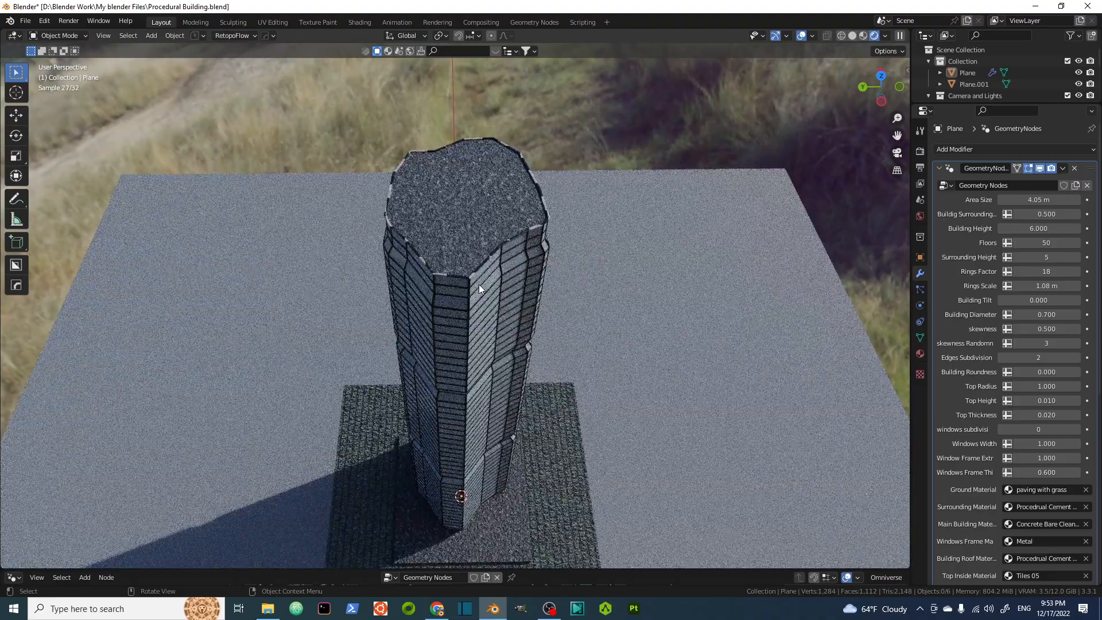
{"action": "middle_click_drag", "start_coordinate": [490, 338], "coordinate": [507, 329]}
{"action": "middle_click_drag", "start_coordinate": [585, 285], "coordinate": [471, 239]}
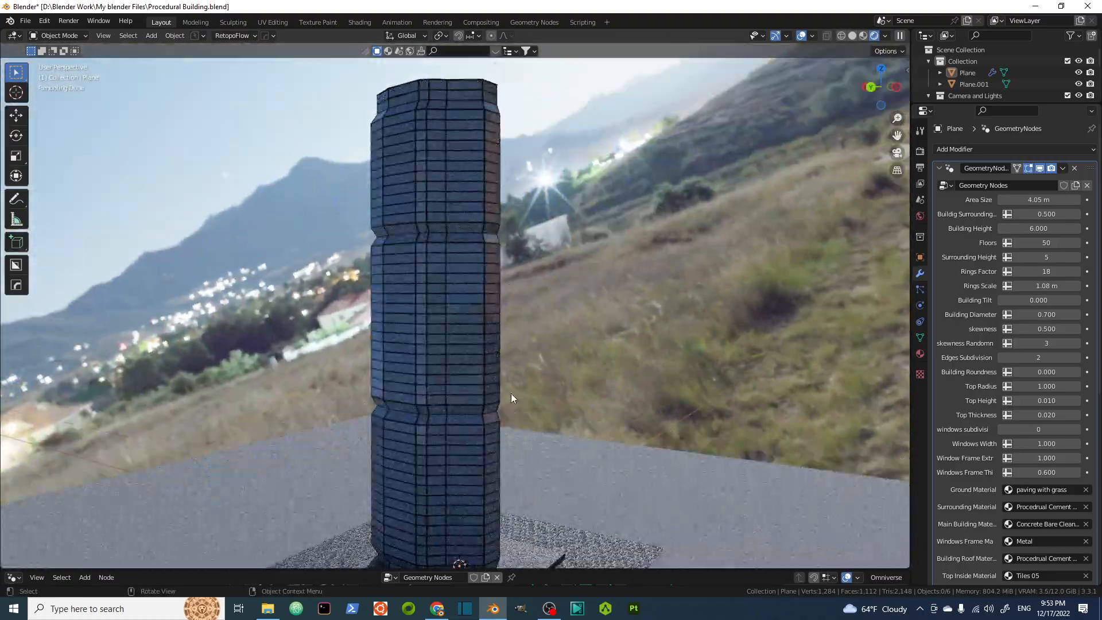
{"action": "middle_click_drag", "start_coordinate": [522, 337], "coordinate": [492, 243]}
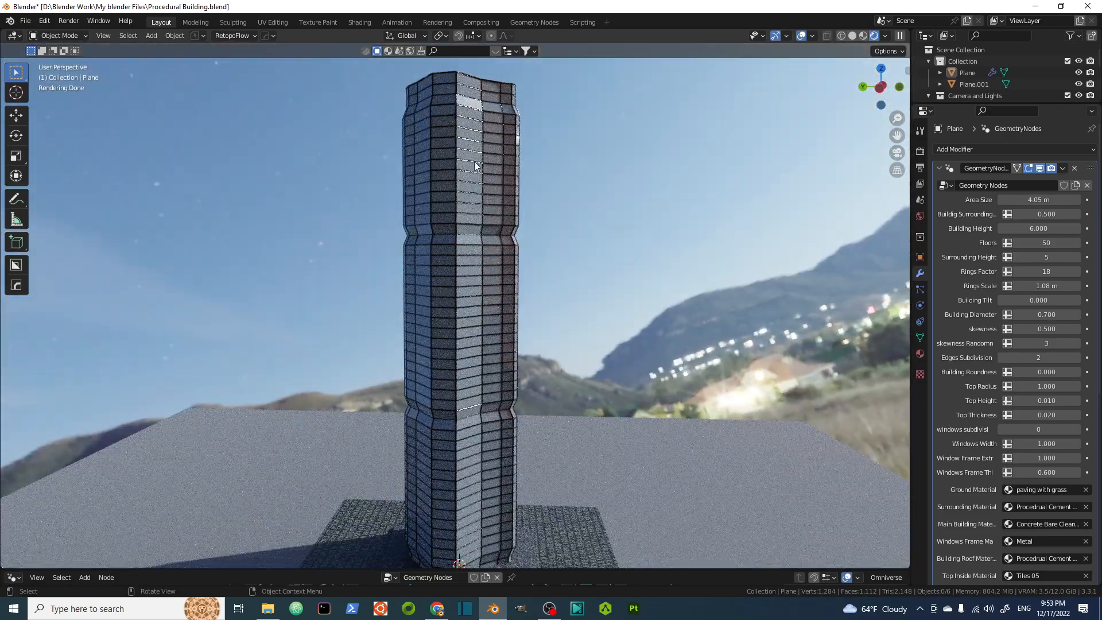
{"action": "middle_click_drag", "start_coordinate": [493, 200], "coordinate": [489, 260]}
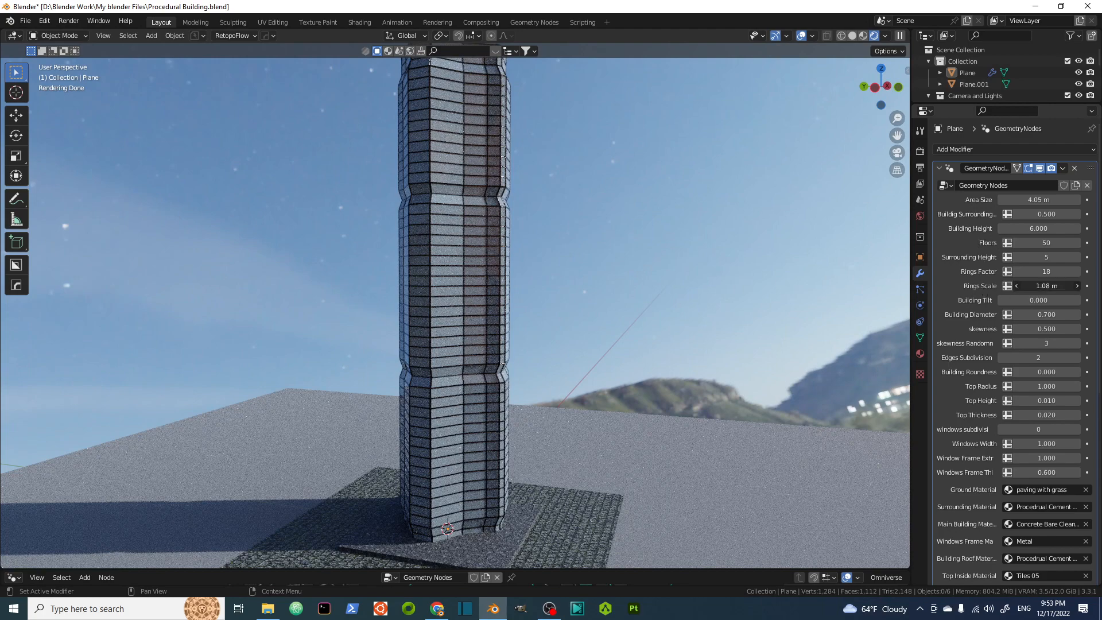
Set Rings Scale to 0.8 m.
{"action": "mouse_move", "coordinate": [1042, 286]}
{"action": "left_mouse_down"}
{"action": "mouse_move", "coordinate": [1015, 286]}
{"action": "mouse_move", "coordinate": [1049, 297]}
{"action": "left_mouse_up"}
{"action": "scroll", "coordinate": [463, 238], "scroll_direction": "down", "scroll_amount": 2}
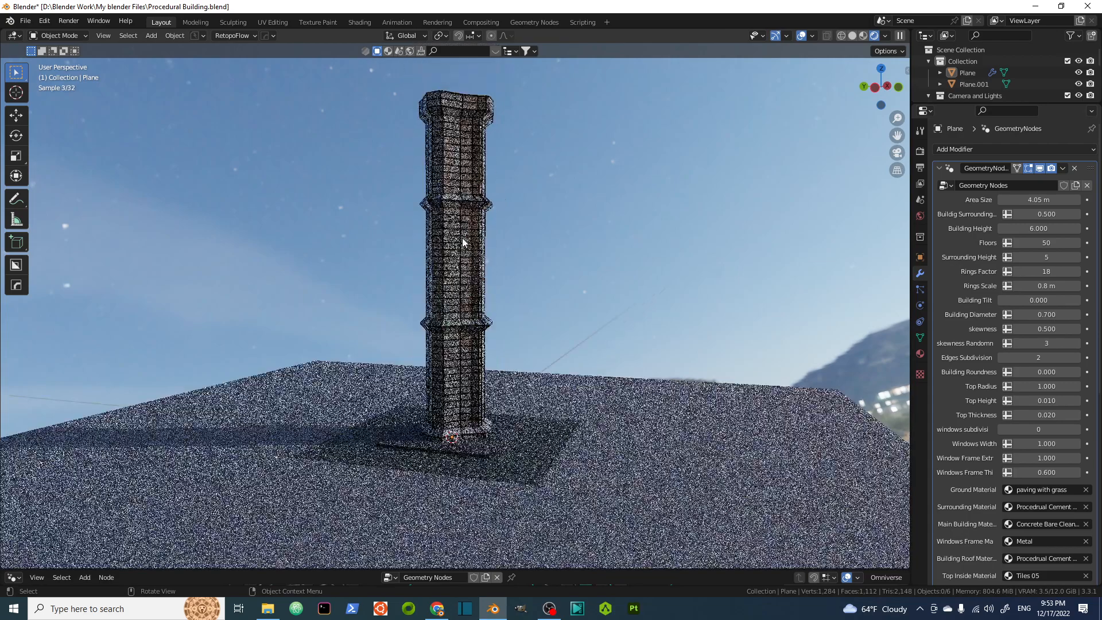
{"action": "middle_click_drag", "start_coordinate": [463, 238], "coordinate": [486, 242]}
{"action": "scroll", "coordinate": [487, 242], "scroll_direction": "up", "scroll_amount": 3}
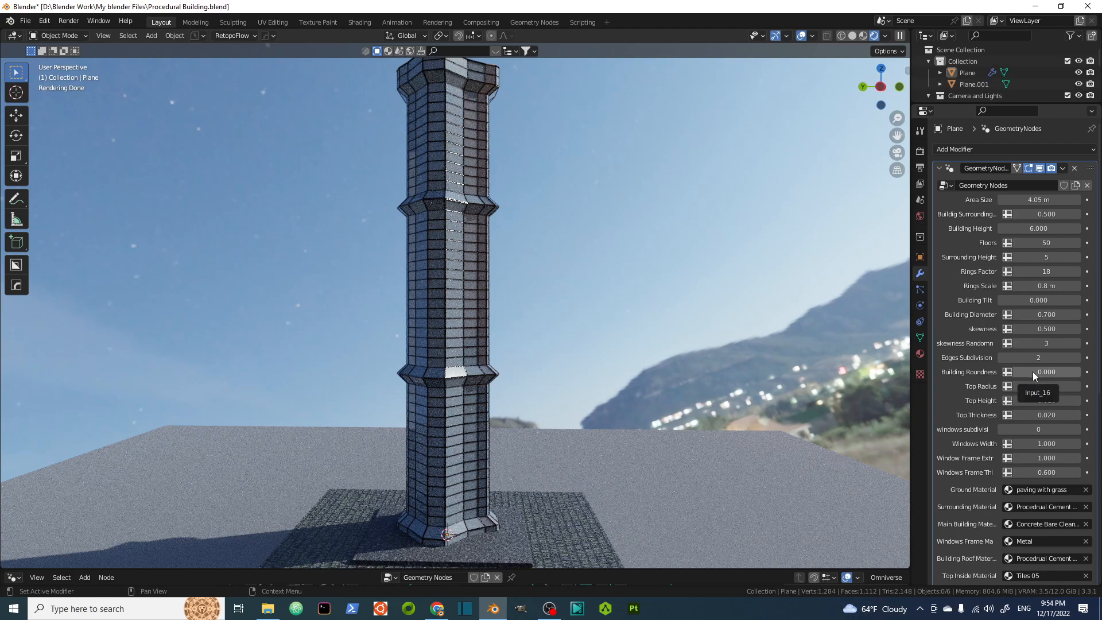
Set Building Roundness to 1.000.
{"action": "left_click_drag", "start_coordinate": [1033, 372], "coordinate": [1101, 372]}
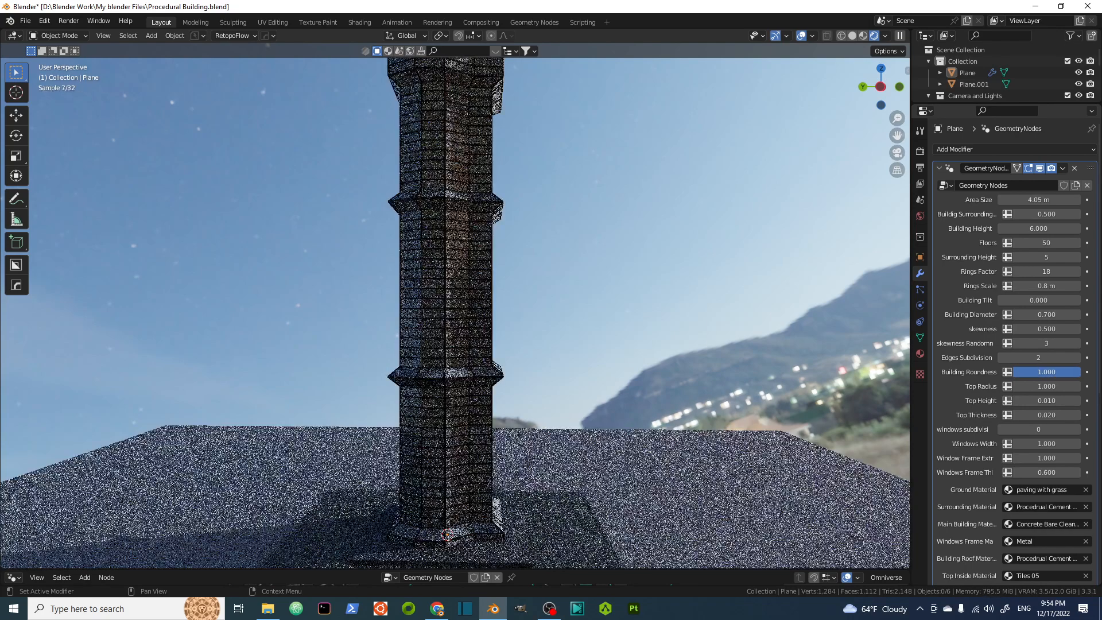
{"action": "scroll", "coordinate": [453, 303], "scroll_direction": "down", "scroll_amount": 2}
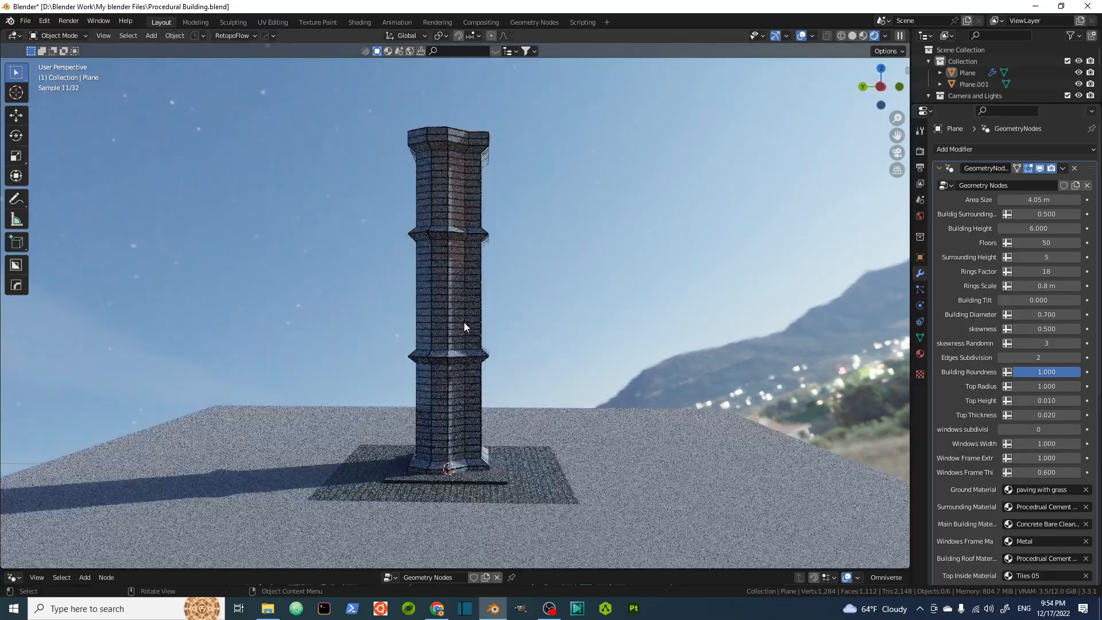
{"action": "middle_click_drag", "start_coordinate": [472, 280], "coordinate": [465, 241]}
{"action": "scroll", "coordinate": [465, 253], "scroll_direction": "up", "scroll_amount": 1}
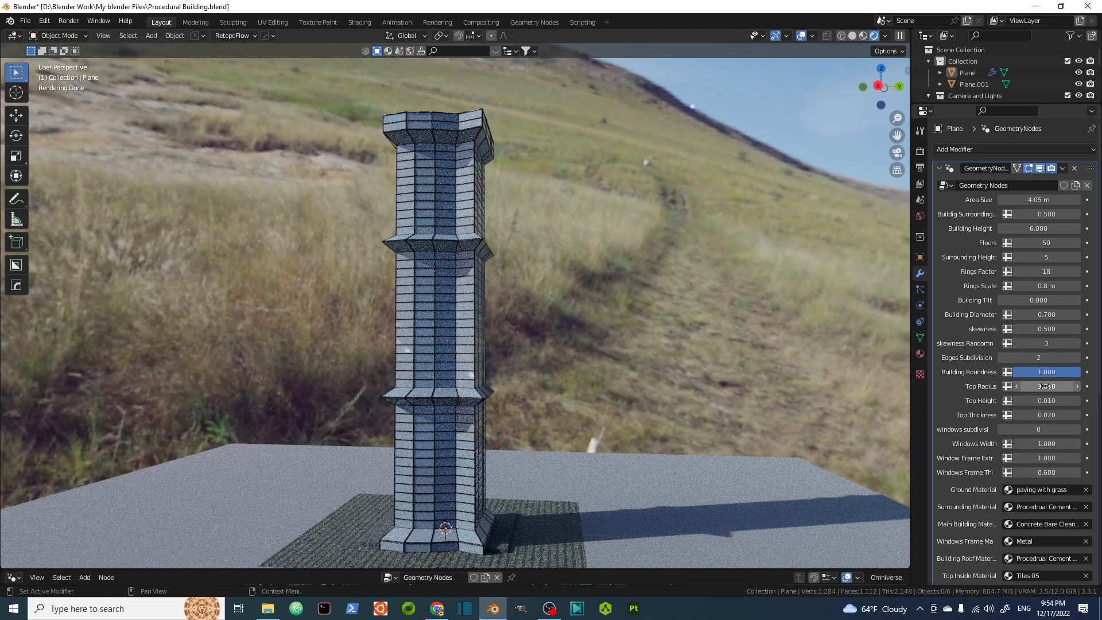
Reduce Top Radius to 0.720 while viewing the rooftop up close.
{"action": "middle_click_drag", "start_coordinate": [418, 129], "coordinate": [438, 187]}
{"action": "scroll", "coordinate": [438, 187], "scroll_direction": "up", "scroll_amount": 5}
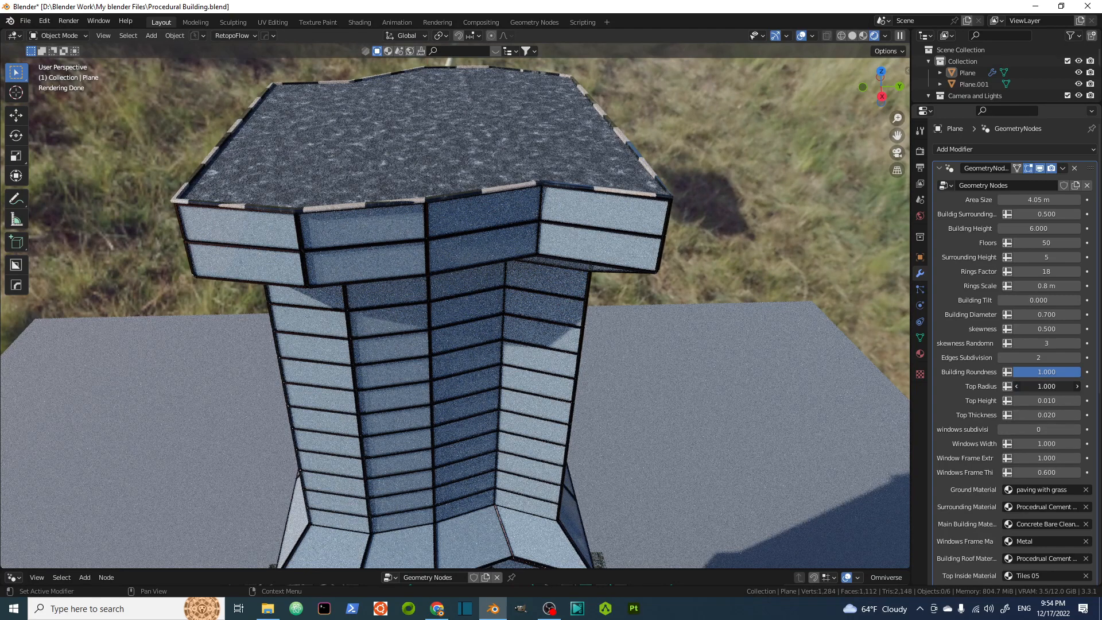
{"action": "left_click_drag", "start_coordinate": [1046, 386], "coordinate": [1030, 386]}
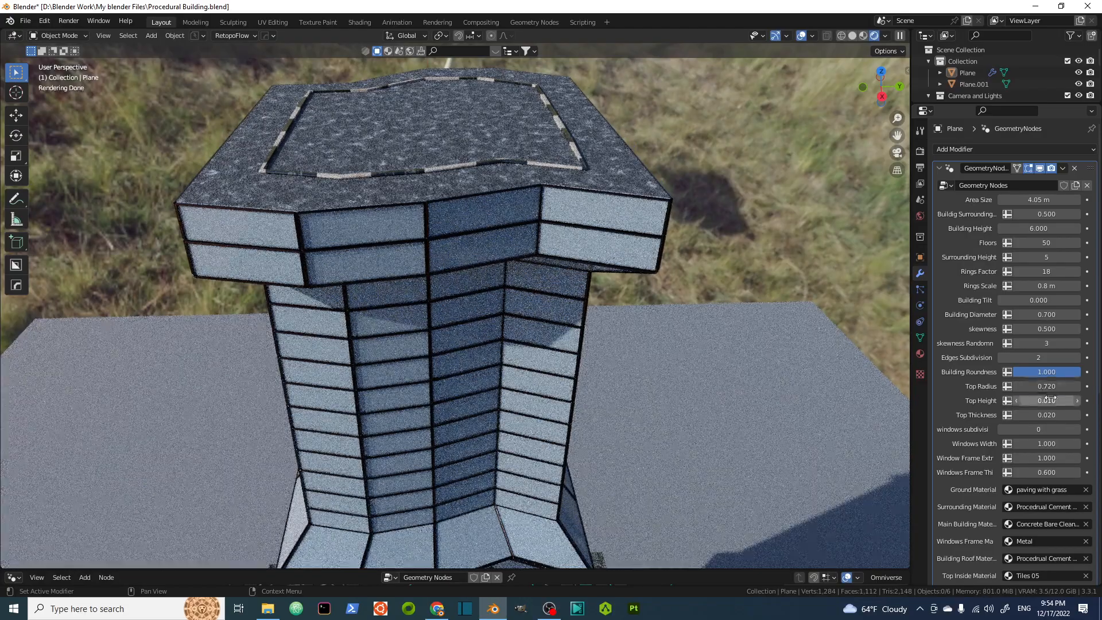
Raise Top Height step by step to 0.090.
{"action": "left_click_drag", "start_coordinate": [1039, 403], "coordinate": [1038, 403]}
{"action": "left_click", "coordinate": [1076, 401]}
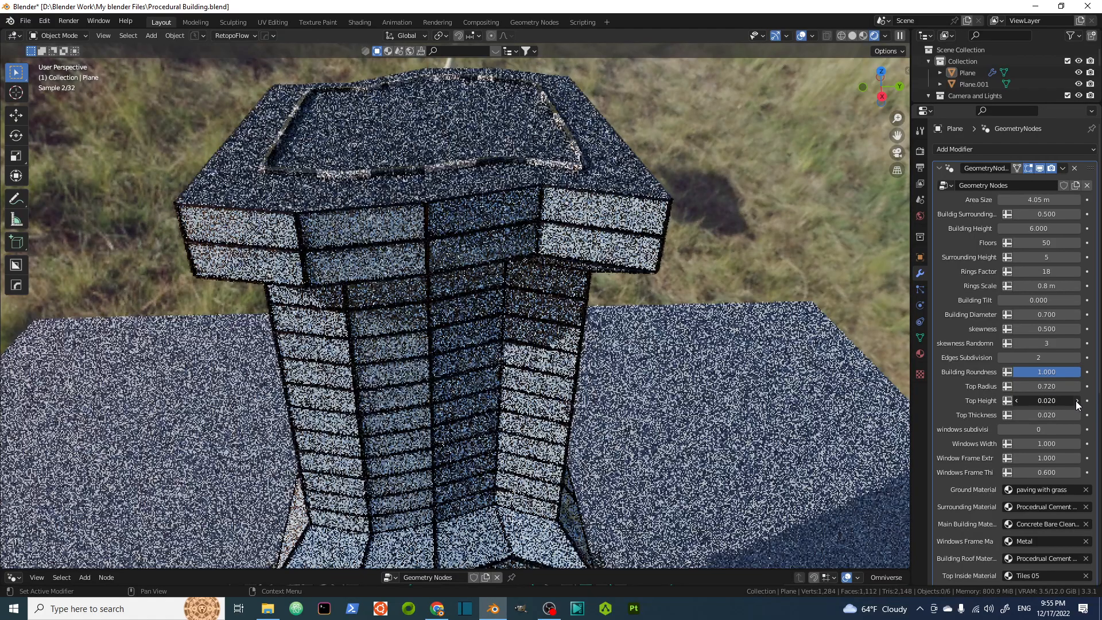
{"action": "left_click", "coordinate": [1076, 400]}
{"action": "left_click", "coordinate": [1076, 401]}
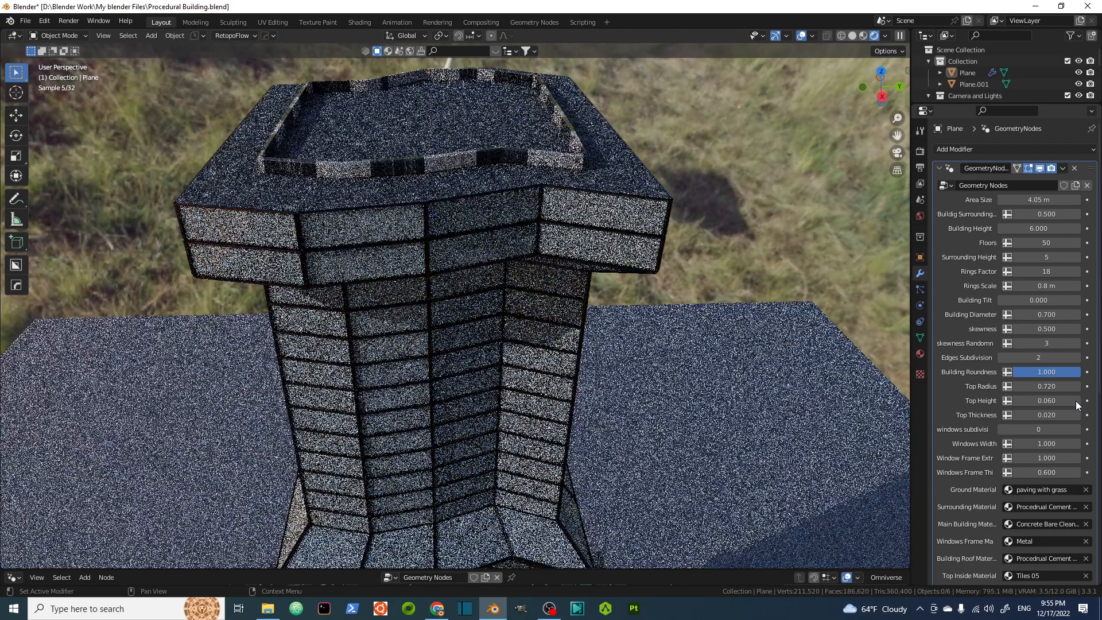
{"action": "left_click", "coordinate": [1076, 401]}
{"action": "left_click", "coordinate": [1076, 401]}
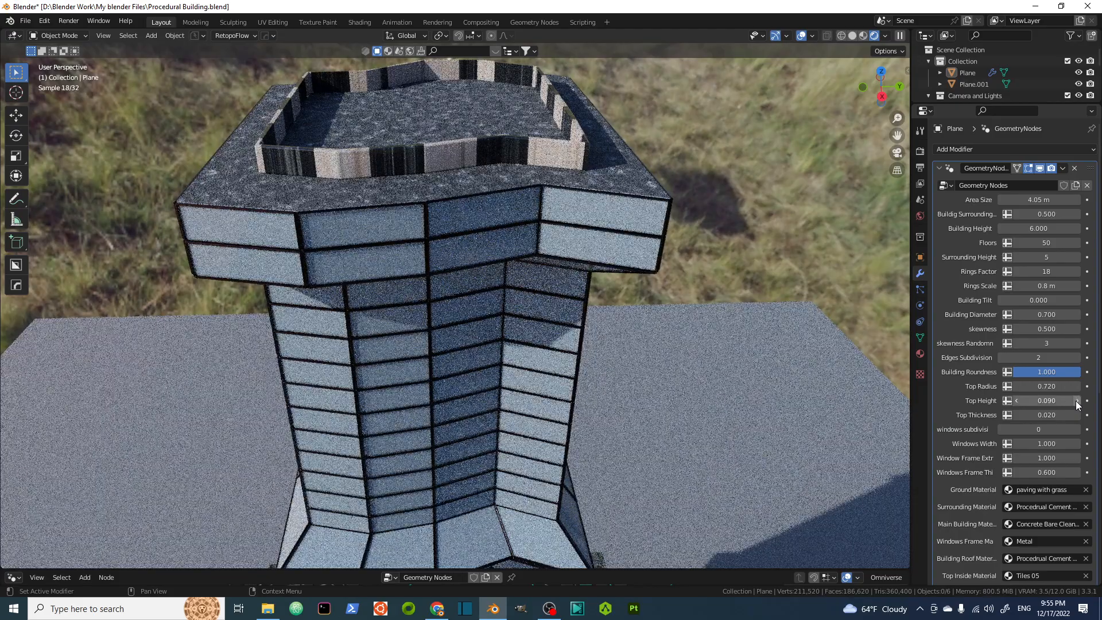
Set Top Thickness to 0.130 to thicken the rooftop parapet.
{"action": "mouse_move", "coordinate": [1038, 417]}
{"action": "left_mouse_down"}
{"action": "mouse_move", "coordinate": [1064, 416]}
{"action": "mouse_move", "coordinate": [1045, 416]}
{"action": "left_mouse_up"}
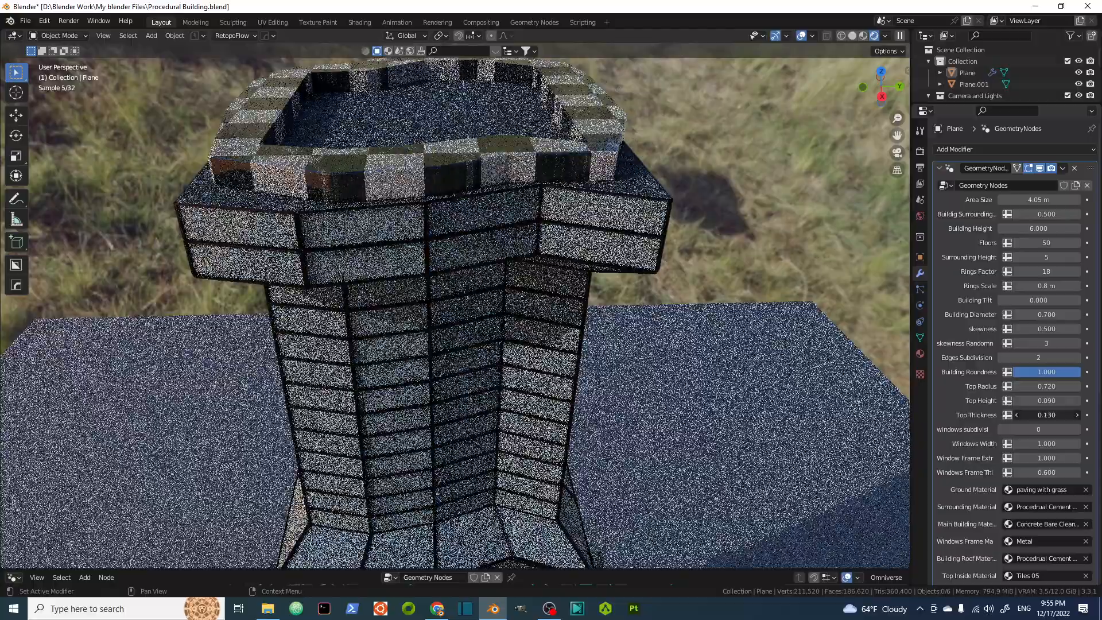
{"action": "middle_click_drag", "start_coordinate": [333, 162], "coordinate": [420, 173]}
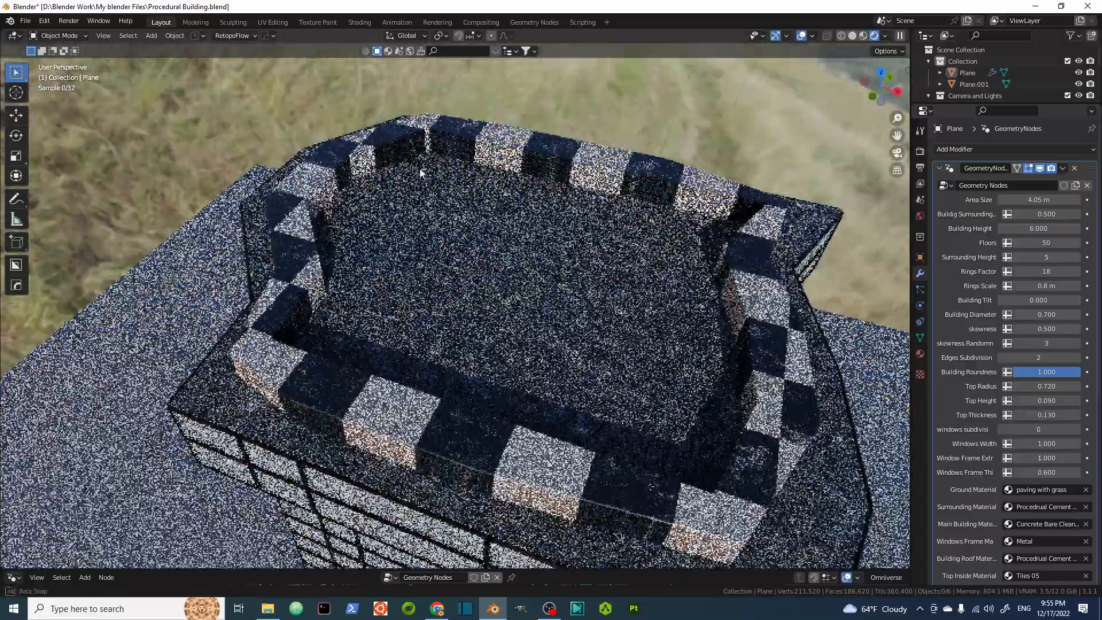
{"action": "scroll", "coordinate": [420, 173], "scroll_direction": "down", "scroll_amount": 6}
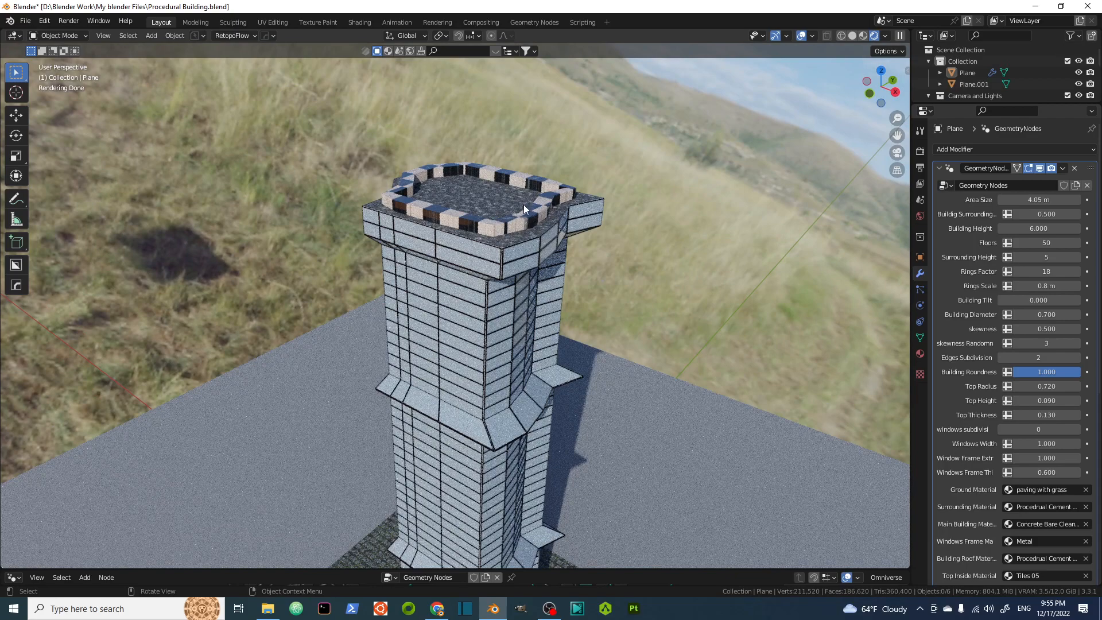
{"action": "scroll", "coordinate": [522, 218], "scroll_direction": "up", "scroll_amount": 2}
{"action": "scroll", "coordinate": [1024, 380], "scroll_direction": "down", "scroll_amount": 3}
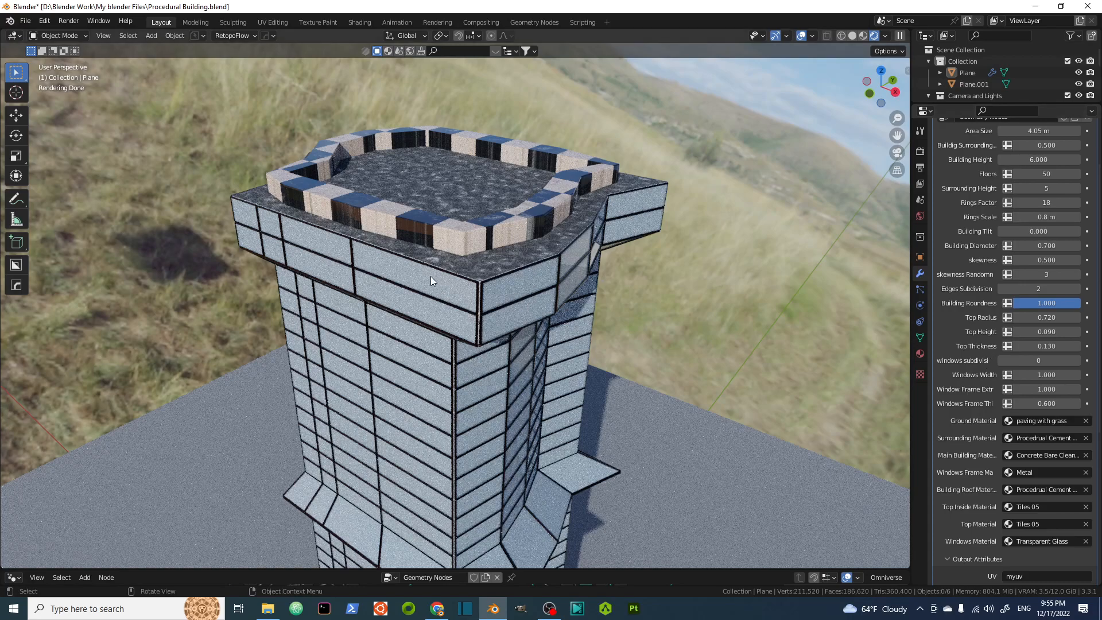
Set Windows Width to 0.8.
{"action": "middle_click_drag", "start_coordinate": [491, 298], "coordinate": [468, 216]}
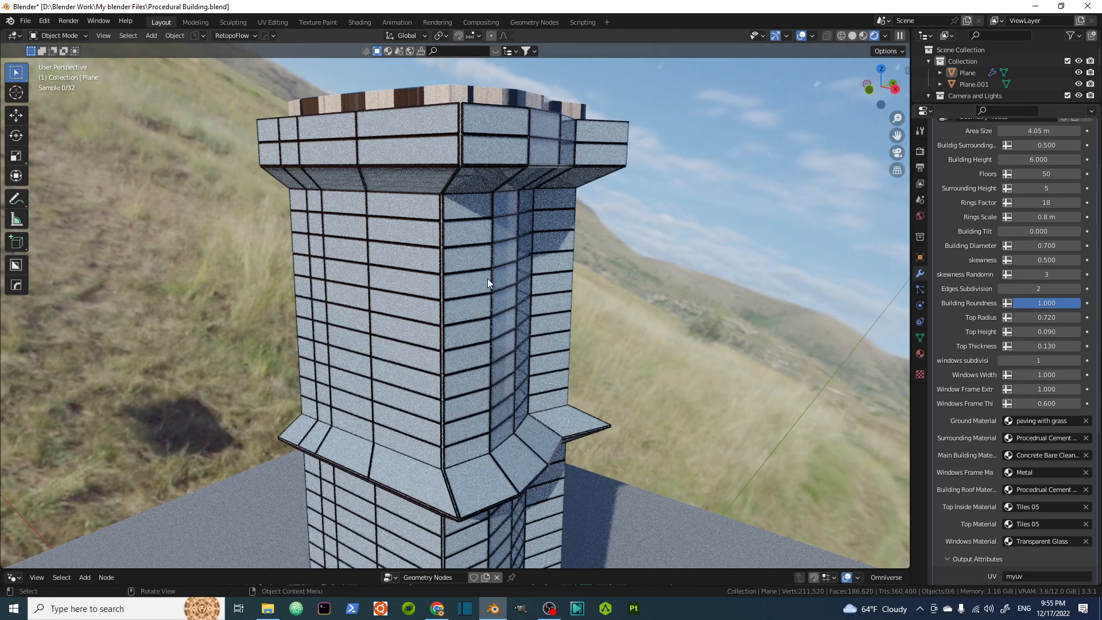
{"action": "middle_click_drag", "start_coordinate": [496, 279], "coordinate": [521, 264]}
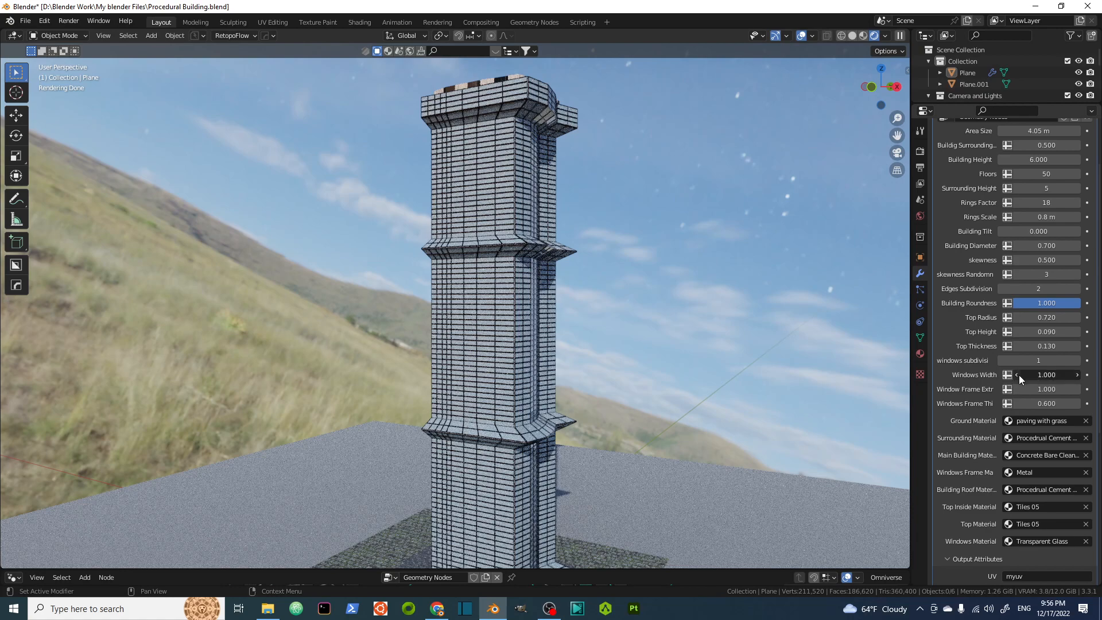
{"action": "left_click_drag", "start_coordinate": [1019, 377], "coordinate": [1046, 376]}
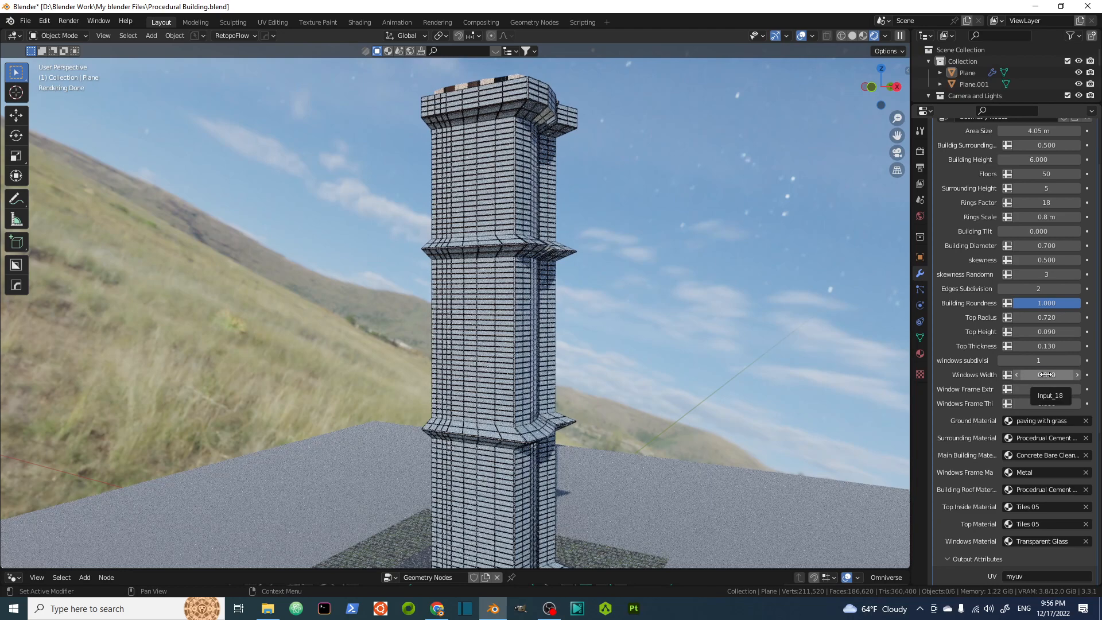
{"action": "left_click", "coordinate": [1046, 376]}
{"action": "key", "text": "BackSpace"}
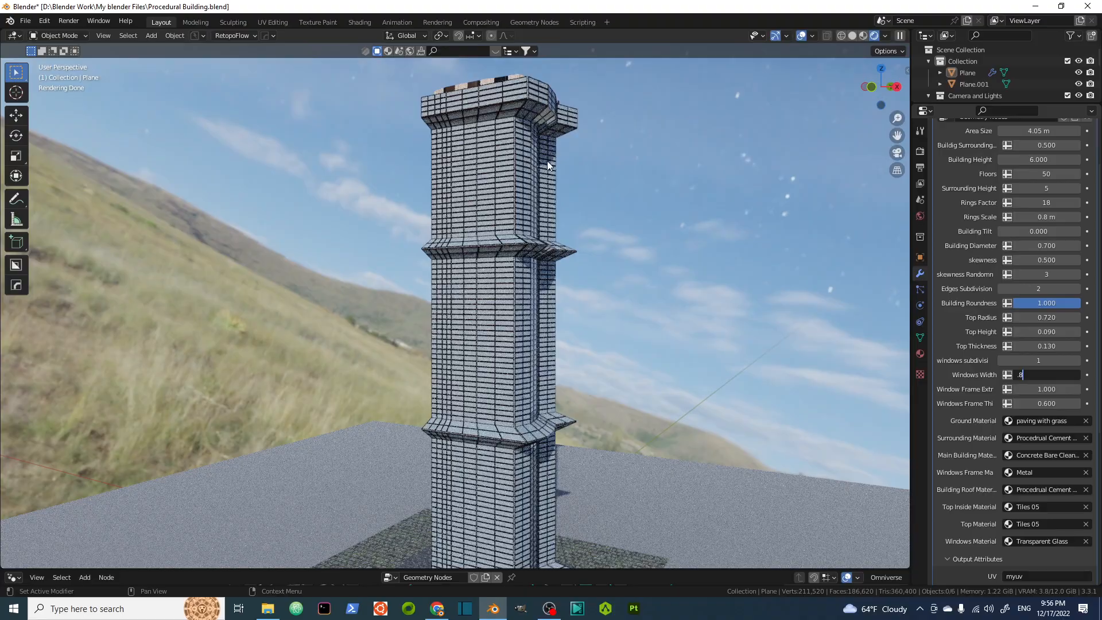
{"action": "key", "text": "Return"}
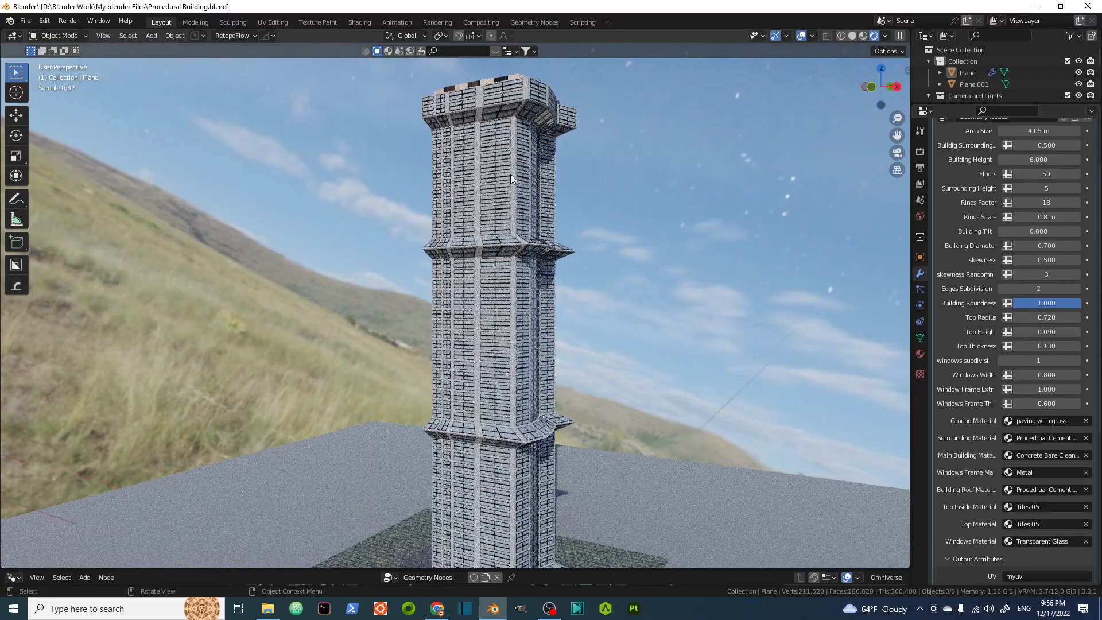
Zoom in and orbit around the facade to examine the windows and their frames.
{"action": "scroll", "coordinate": [515, 165], "scroll_direction": "up", "scroll_amount": 3}
{"action": "scroll", "coordinate": [516, 164], "scroll_direction": "up", "scroll_amount": 5}
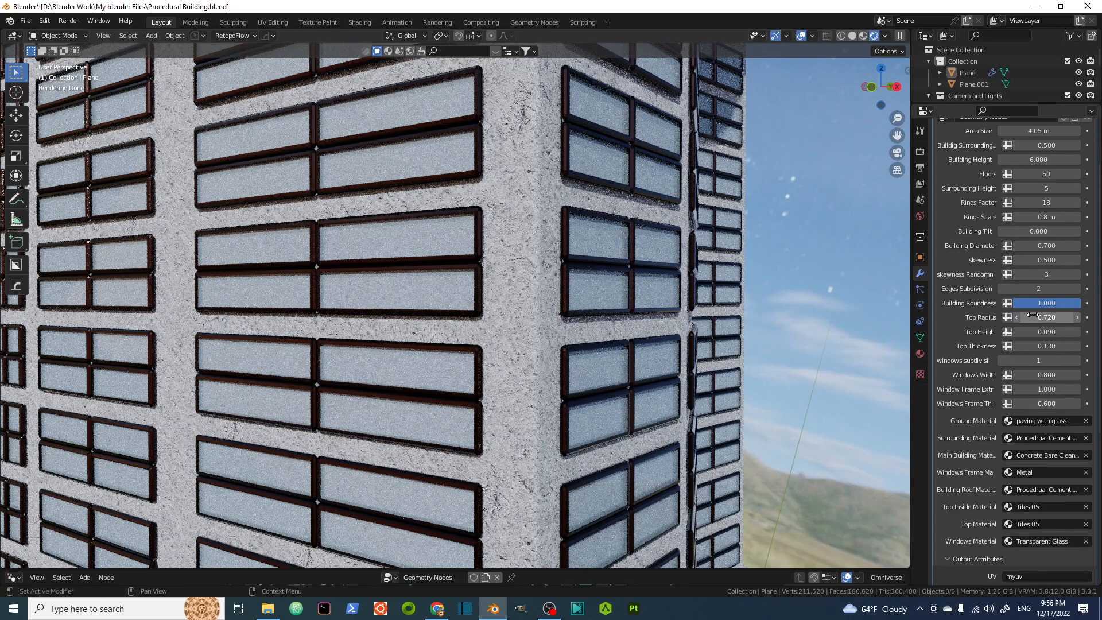
{"action": "scroll", "coordinate": [535, 241], "scroll_direction": "down", "scroll_amount": 6}
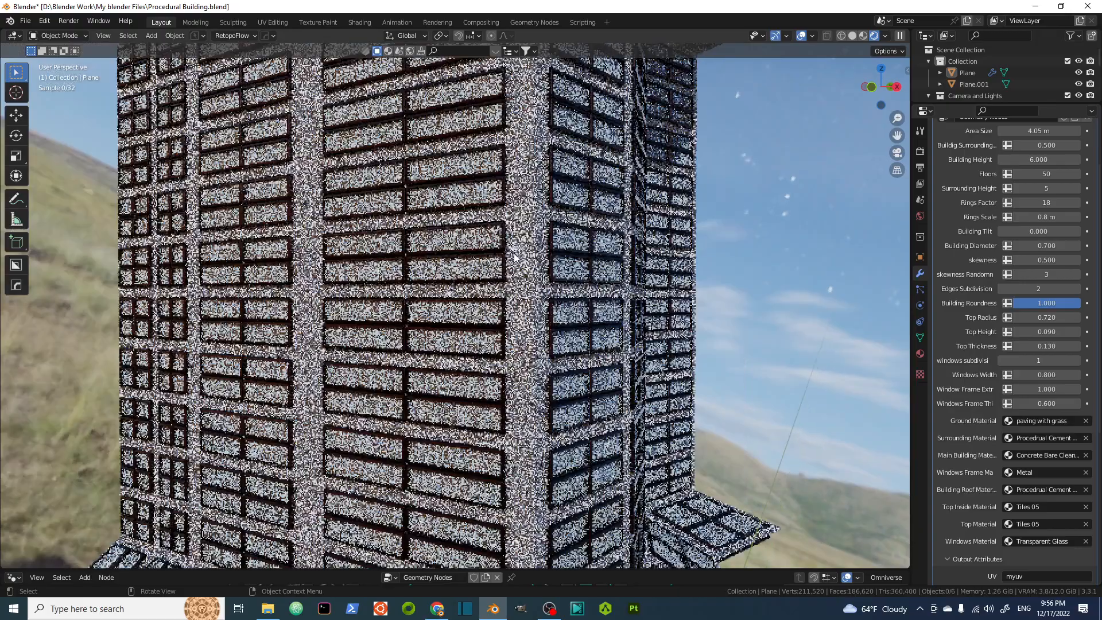
{"action": "mouse_move", "coordinate": [546, 261]}
{"action": "middle_mouse_down"}
{"action": "mouse_move", "coordinate": [553, 272]}
{"action": "mouse_move", "coordinate": [536, 268]}
{"action": "middle_mouse_up"}
{"action": "scroll", "coordinate": [535, 268], "scroll_direction": "up", "scroll_amount": 3}
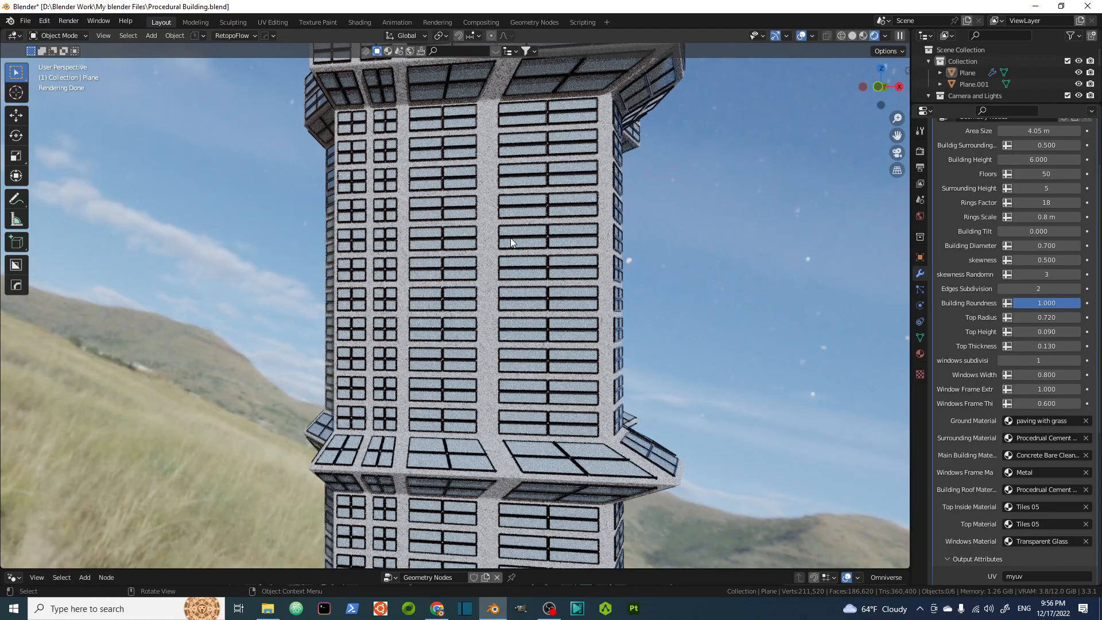
{"action": "scroll", "coordinate": [511, 238], "scroll_direction": "down", "scroll_amount": 4}
{"action": "middle_click_drag", "start_coordinate": [511, 238], "coordinate": [556, 229]}
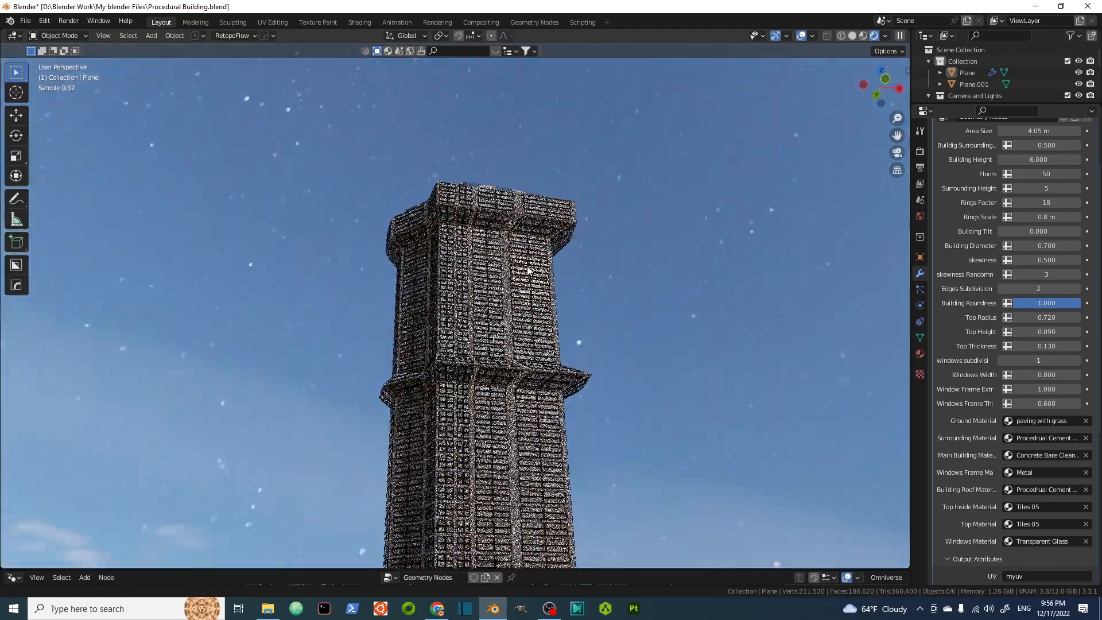
{"action": "middle_click_drag", "start_coordinate": [528, 270], "coordinate": [496, 290]}
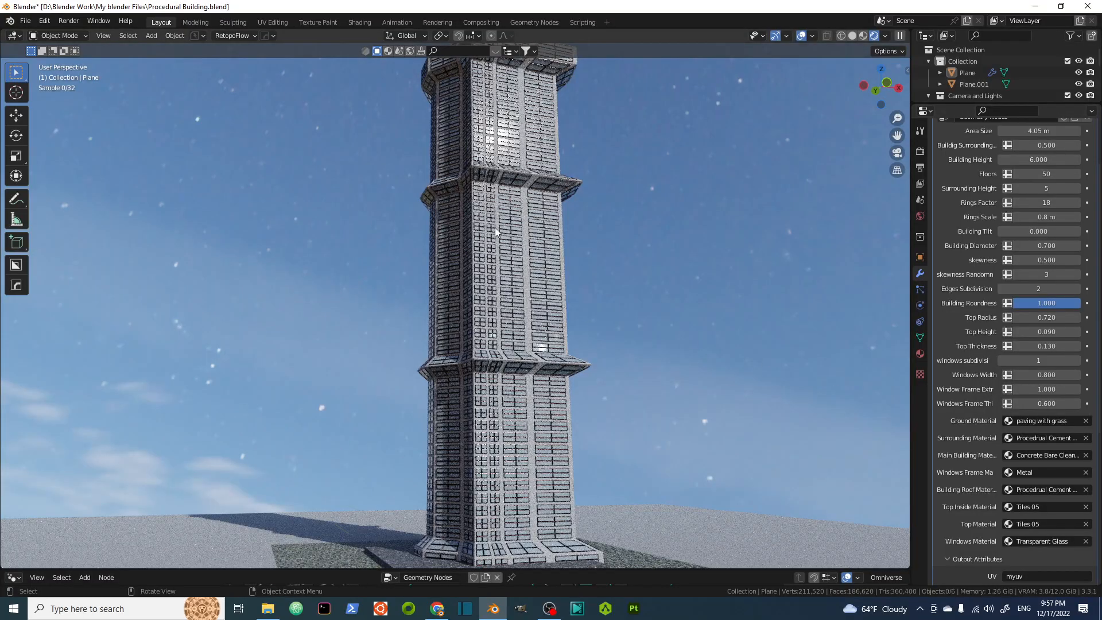
{"action": "scroll", "coordinate": [447, 226], "scroll_direction": "up", "scroll_amount": 6}
{"action": "scroll", "coordinate": [515, 216], "scroll_direction": "up", "scroll_amount": 2}
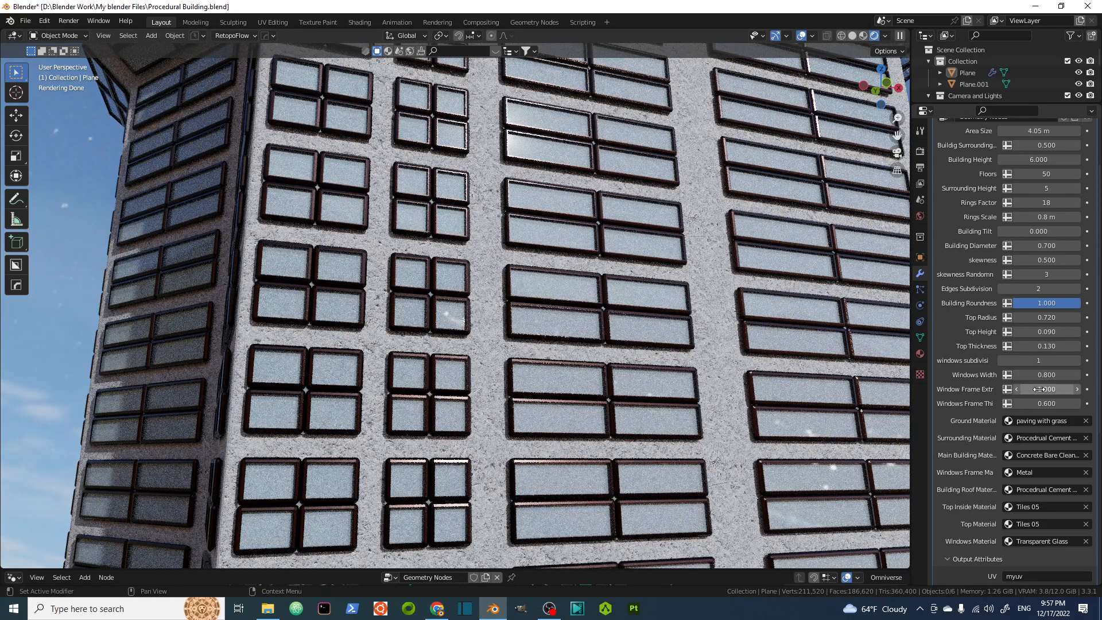
Increase the window frame extrusion to 3.000 and inspect the facade.
{"action": "left_click_drag", "start_coordinate": [1040, 390], "coordinate": [1041, 390]}
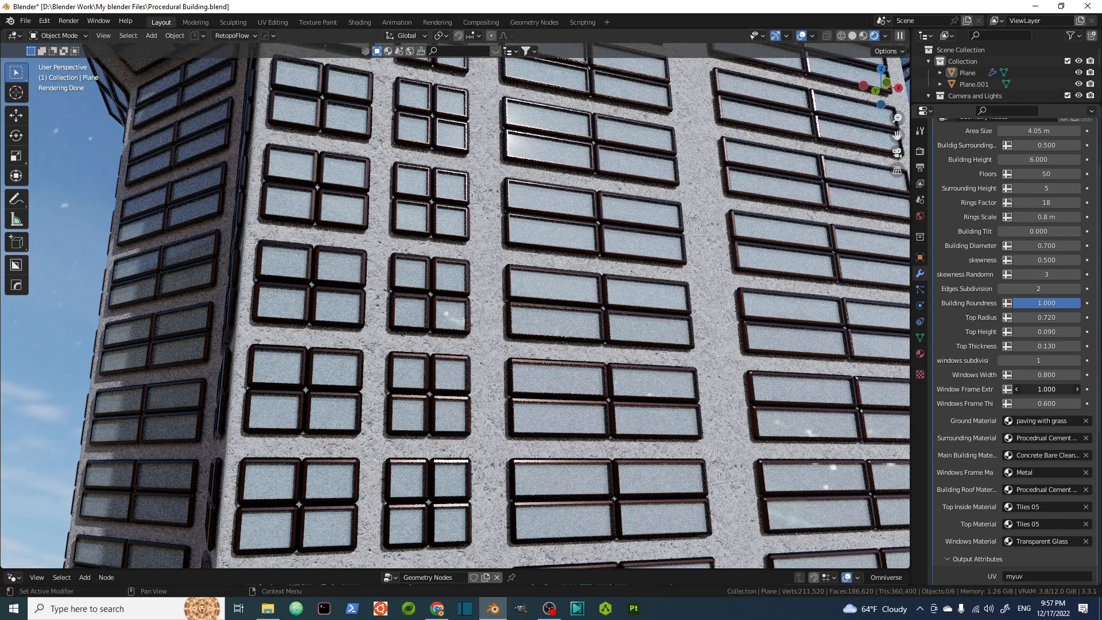
{"action": "left_click_drag", "start_coordinate": [1041, 389], "coordinate": [1048, 389]}
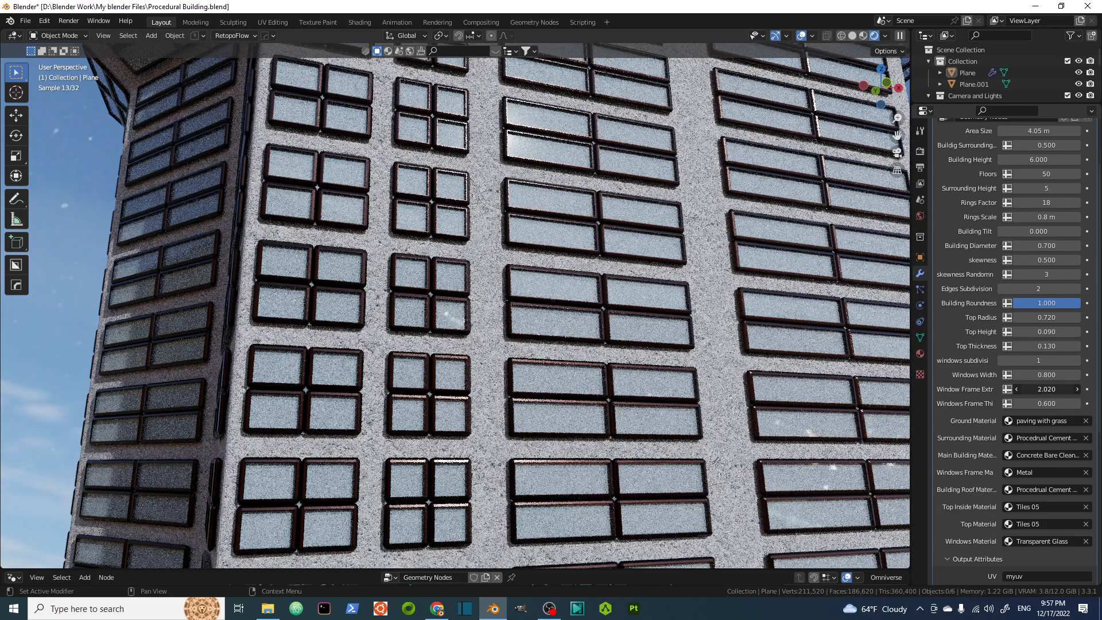
{"action": "left_click_drag", "start_coordinate": [1048, 389], "coordinate": [1053, 389]}
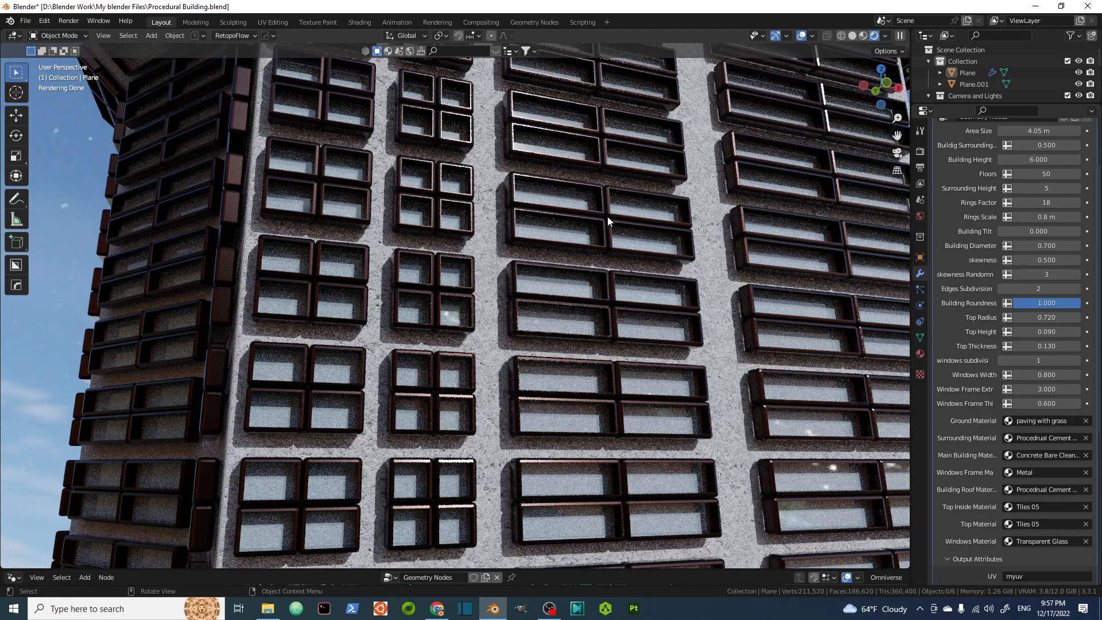
{"action": "middle_click_drag", "start_coordinate": [607, 216], "coordinate": [566, 234]}
{"action": "scroll", "coordinate": [564, 214], "scroll_direction": "down", "scroll_amount": 5}
{"action": "scroll", "coordinate": [561, 231], "scroll_direction": "down", "scroll_amount": 5}
{"action": "scroll", "coordinate": [565, 234], "scroll_direction": "up", "scroll_amount": 4}
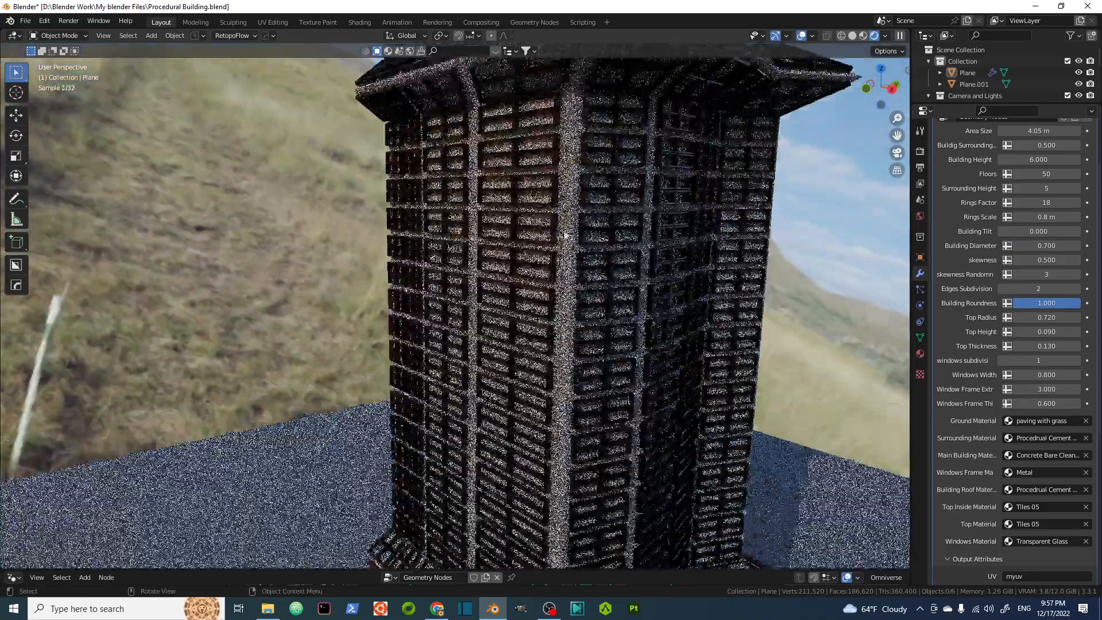
{"action": "scroll", "coordinate": [566, 234], "scroll_direction": "up", "scroll_amount": 5}
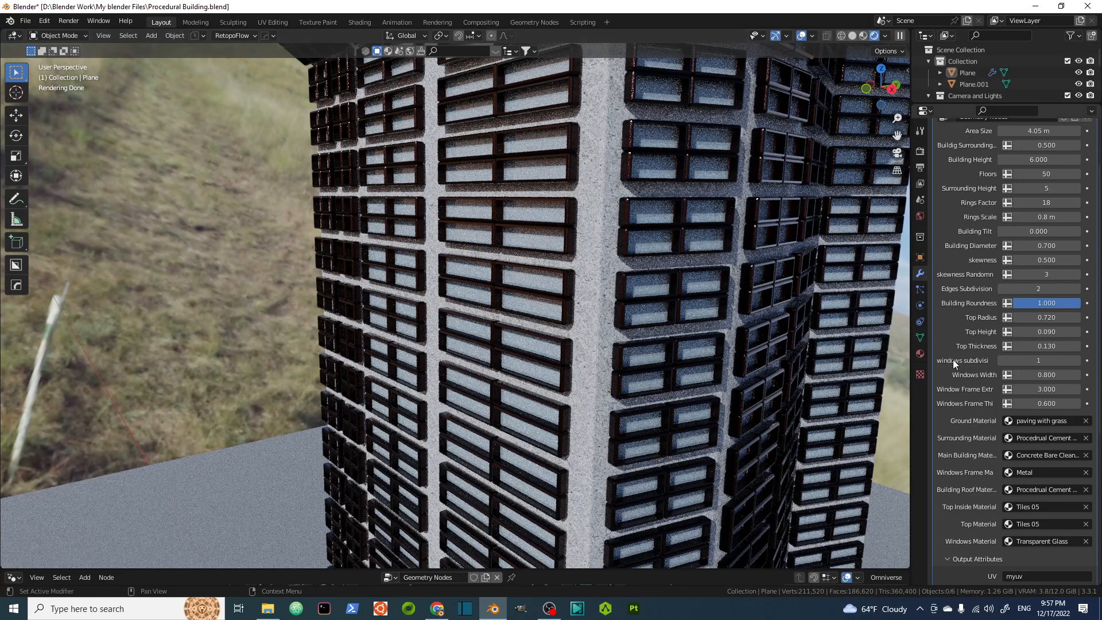
Set the window frame thickness to 0.8.
{"action": "left_click_drag", "start_coordinate": [1047, 405], "coordinate": [1049, 405]}
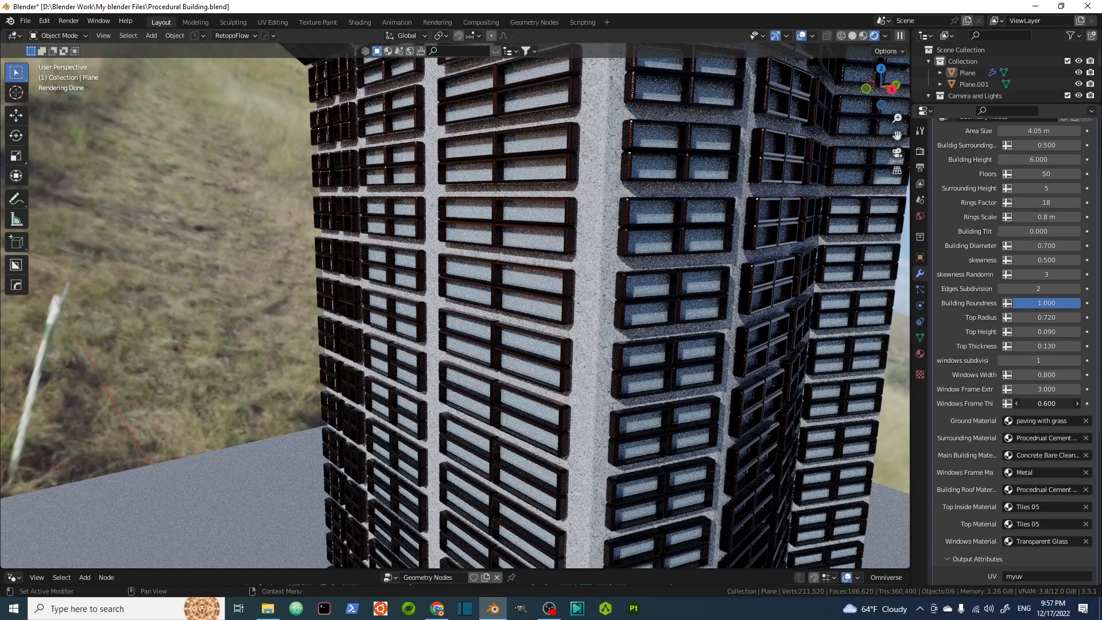
{"action": "left_click_drag", "start_coordinate": [1048, 404], "coordinate": [1011, 404]}
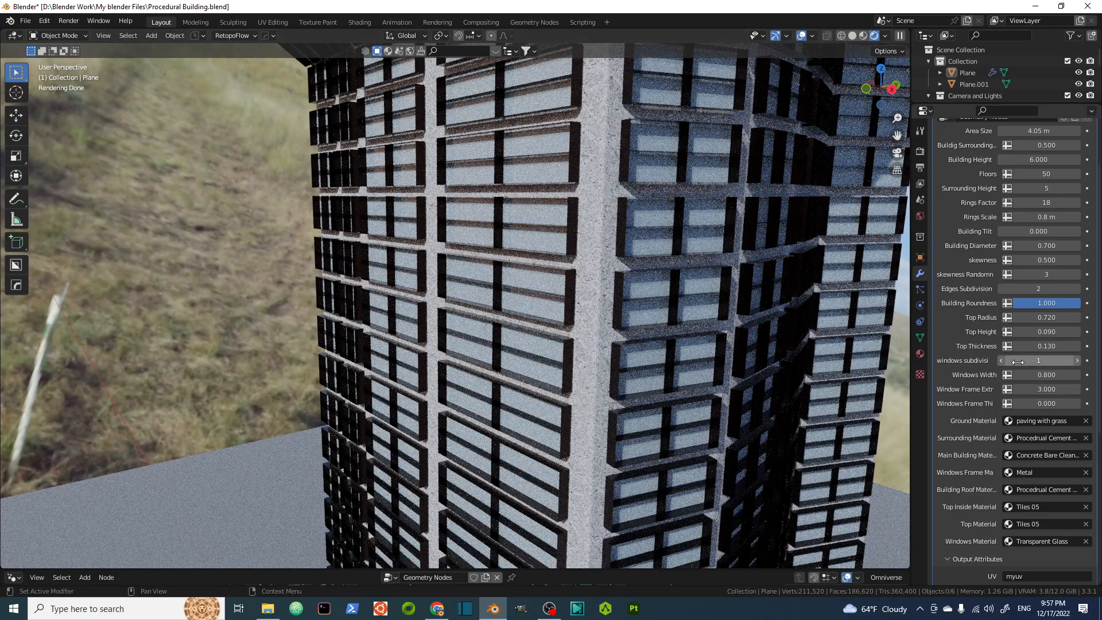
{"action": "left_click", "coordinate": [1053, 404]}
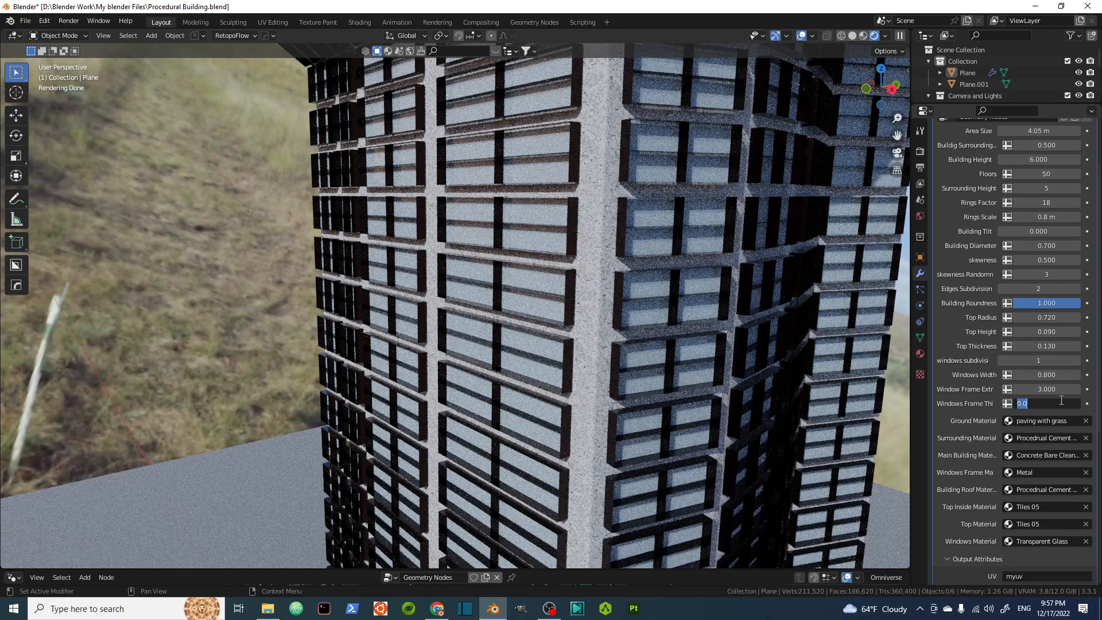
{"action": "key", "text": "BackSpace"}
{"action": "type", "text": ".8"}
{"action": "key", "text": "Return"}
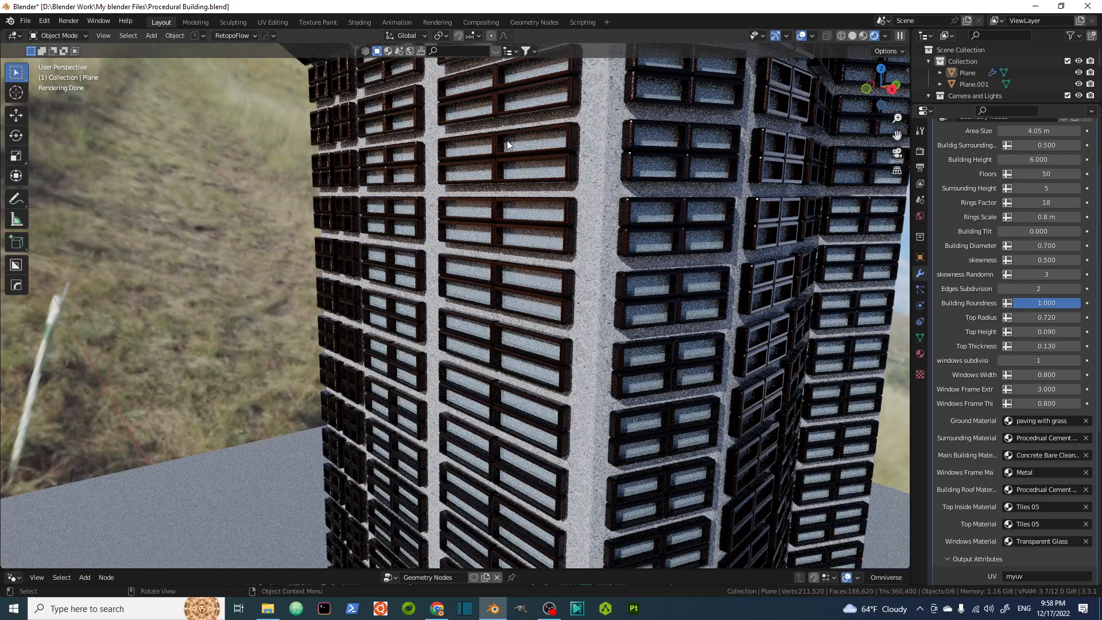
Orbit and zoom around the tower to examine its windows, rings and rooftop.
{"action": "middle_click_drag", "start_coordinate": [510, 170], "coordinate": [664, 201]}
{"action": "scroll", "coordinate": [614, 218], "scroll_direction": "down", "scroll_amount": 6}
{"action": "scroll", "coordinate": [610, 258], "scroll_direction": "down", "scroll_amount": 3}
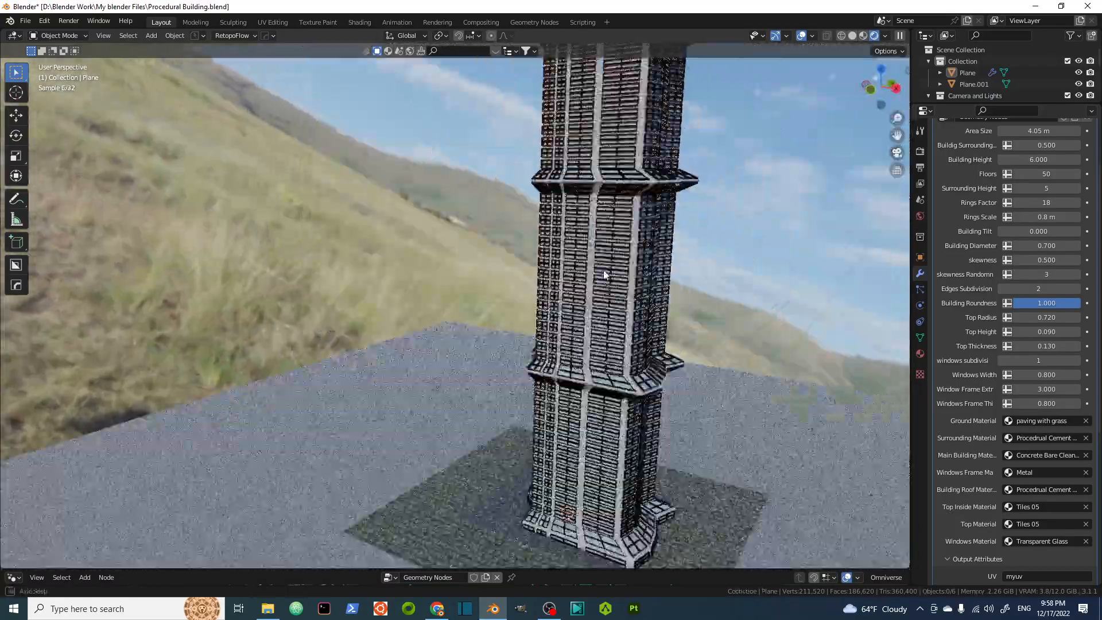
{"action": "mouse_move", "coordinate": [605, 270]}
{"action": "middle_mouse_down"}
{"action": "mouse_move", "coordinate": [645, 251]}
{"action": "mouse_move", "coordinate": [601, 280]}
{"action": "middle_mouse_up"}
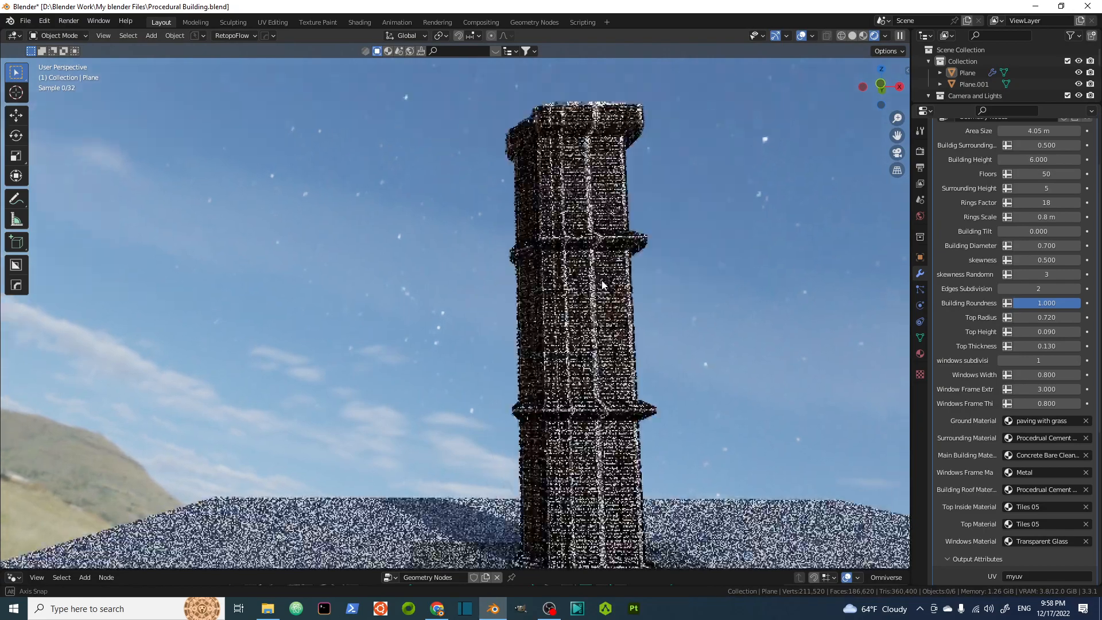
{"action": "scroll", "coordinate": [595, 279], "scroll_direction": "down", "scroll_amount": 2}
{"action": "scroll", "coordinate": [587, 278], "scroll_direction": "up", "scroll_amount": 1}
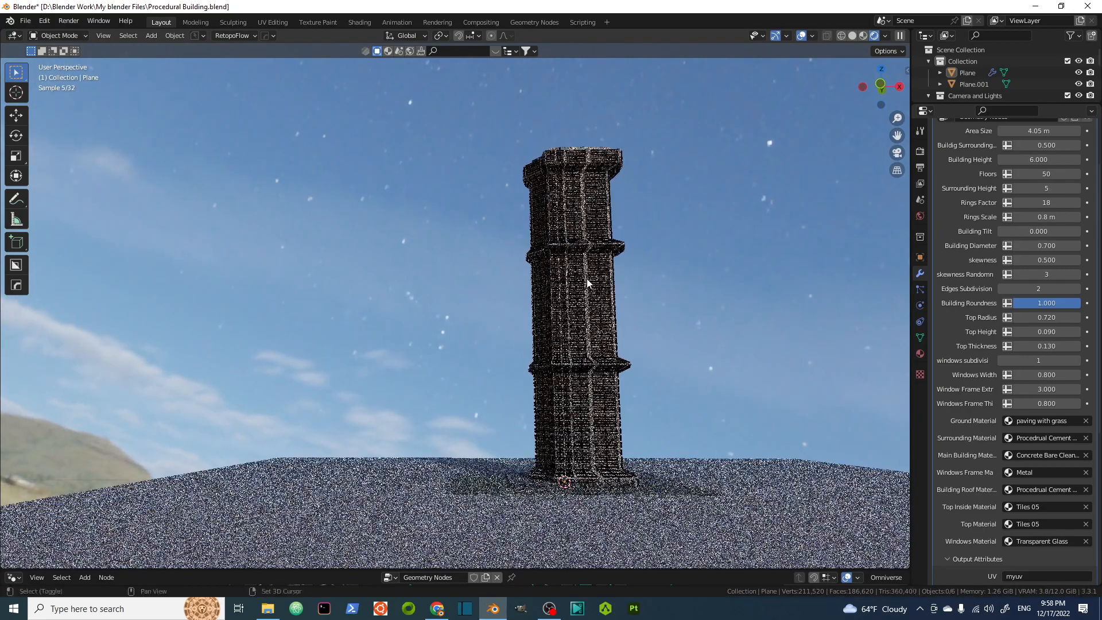
{"action": "scroll", "coordinate": [583, 336], "scroll_direction": "up", "scroll_amount": 2}
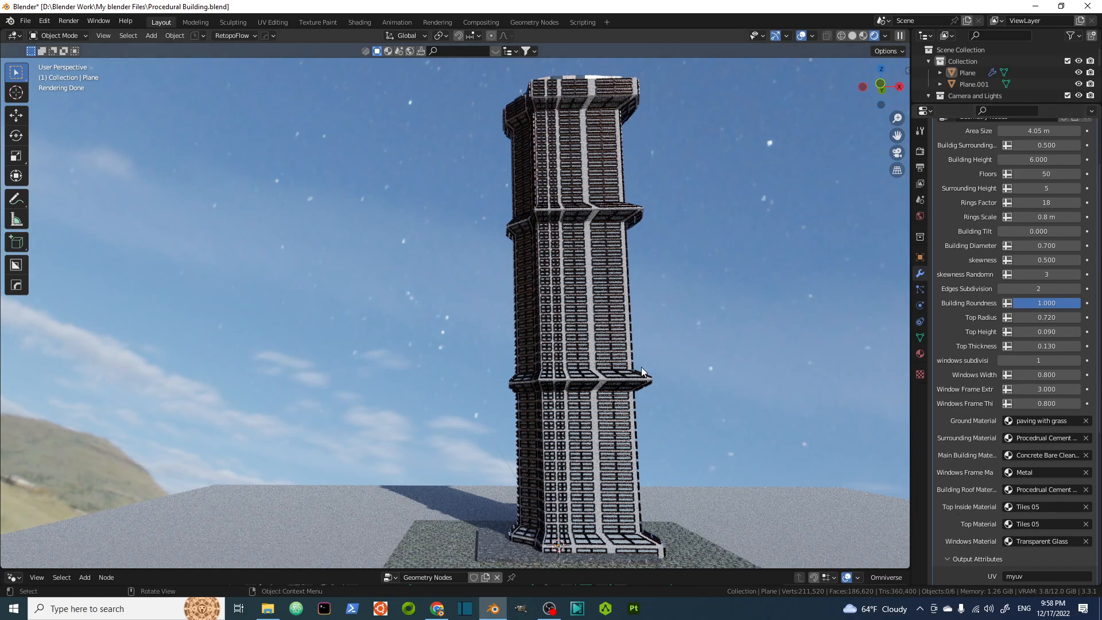
{"action": "scroll", "coordinate": [568, 296], "scroll_direction": "up", "scroll_amount": 4}
{"action": "scroll", "coordinate": [566, 296], "scroll_direction": "up", "scroll_amount": 2}
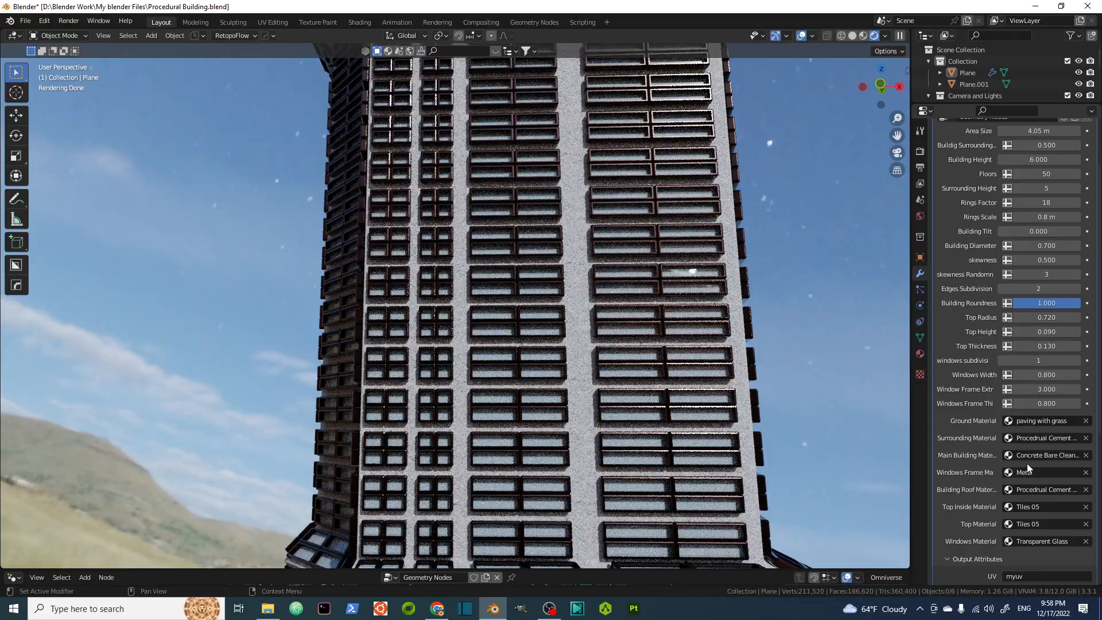
{"action": "scroll", "coordinate": [584, 270], "scroll_direction": "up", "scroll_amount": 5}
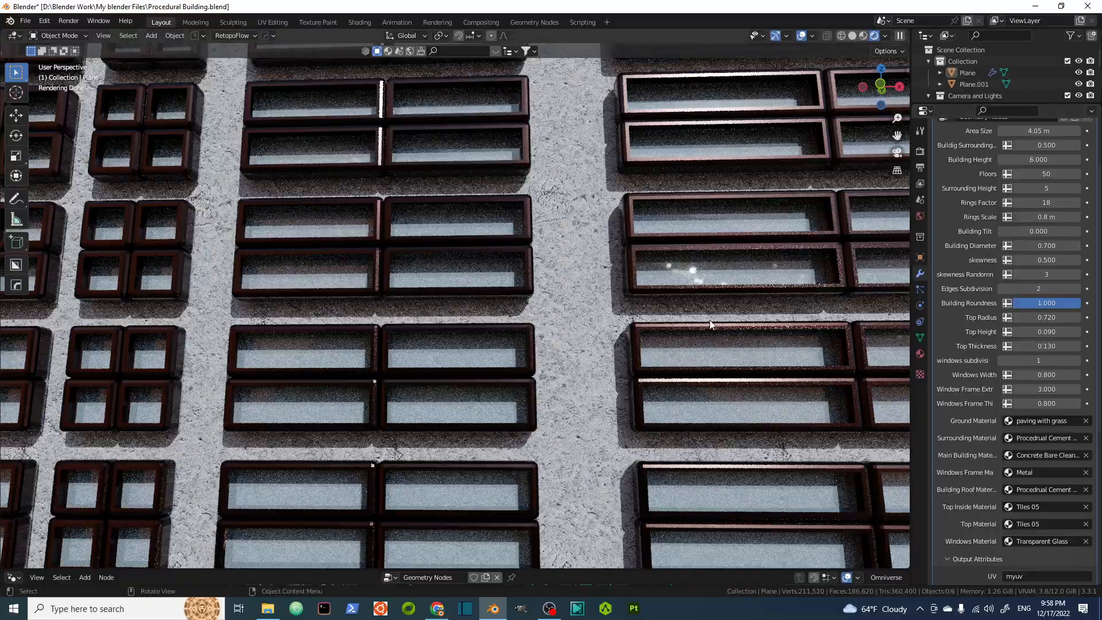
{"action": "middle_click_drag", "start_coordinate": [621, 212], "coordinate": [597, 448]}
{"action": "scroll", "coordinate": [638, 209], "scroll_direction": "down", "scroll_amount": 5}
{"action": "scroll", "coordinate": [602, 201], "scroll_direction": "up", "scroll_amount": 8}
{"action": "scroll", "coordinate": [602, 194], "scroll_direction": "up", "scroll_amount": 8}
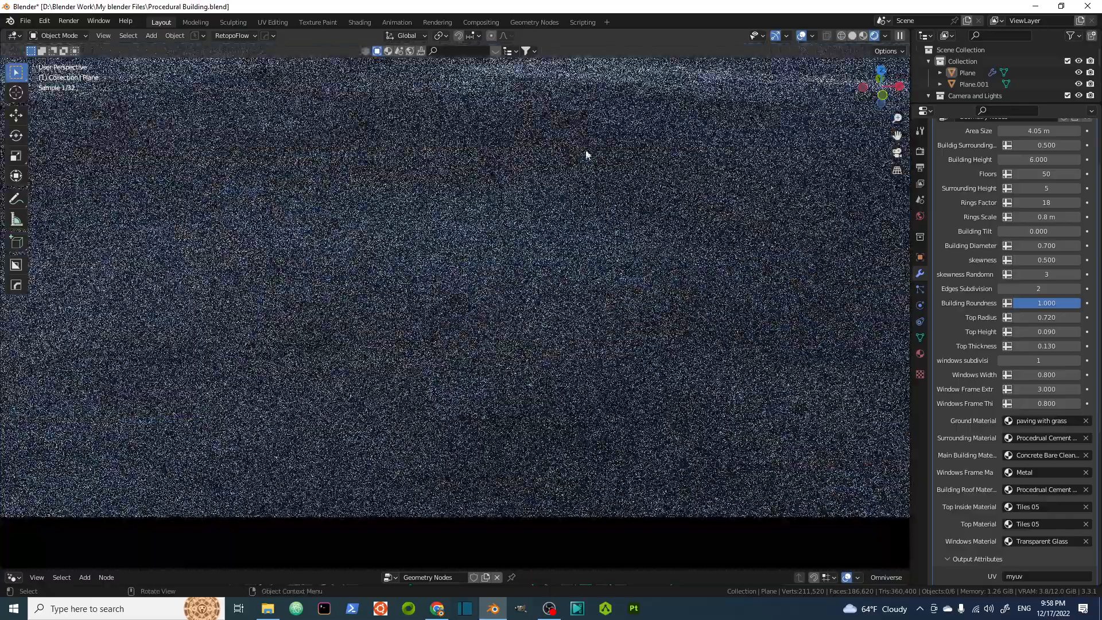
{"action": "scroll", "coordinate": [591, 146], "scroll_direction": "down", "scroll_amount": 4}
{"action": "scroll", "coordinate": [595, 125], "scroll_direction": "down", "scroll_amount": 4}
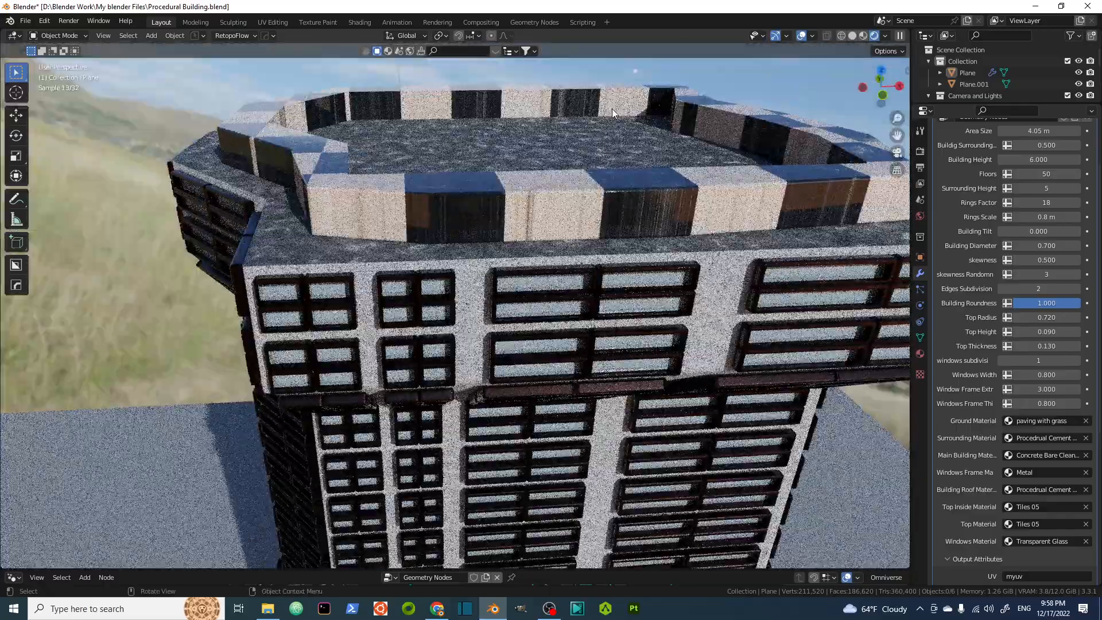
Select the building and raise Building Height to 7.610.
{"action": "left_click", "coordinate": [443, 105]}
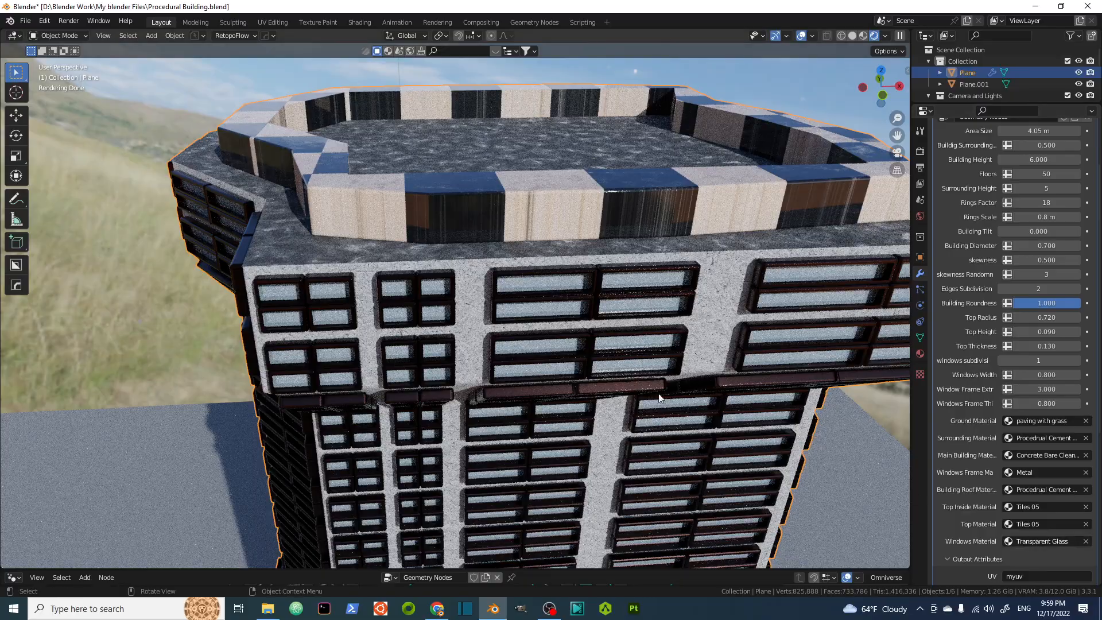
{"action": "middle_click_drag", "start_coordinate": [648, 339], "coordinate": [668, 291]}
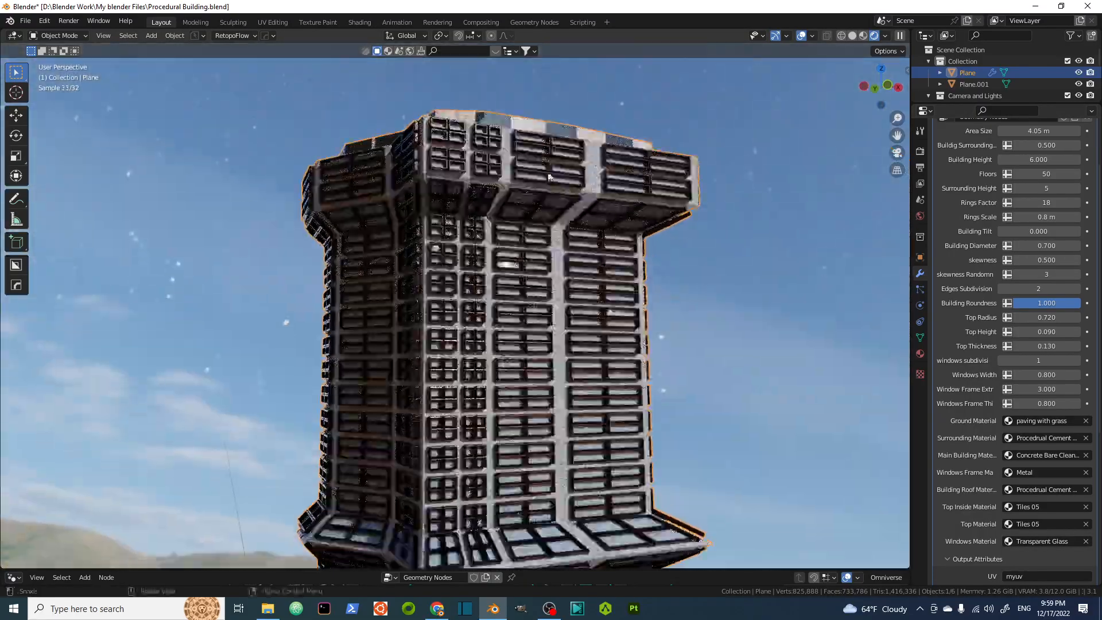
{"action": "scroll", "coordinate": [554, 173], "scroll_direction": "up", "scroll_amount": 8}
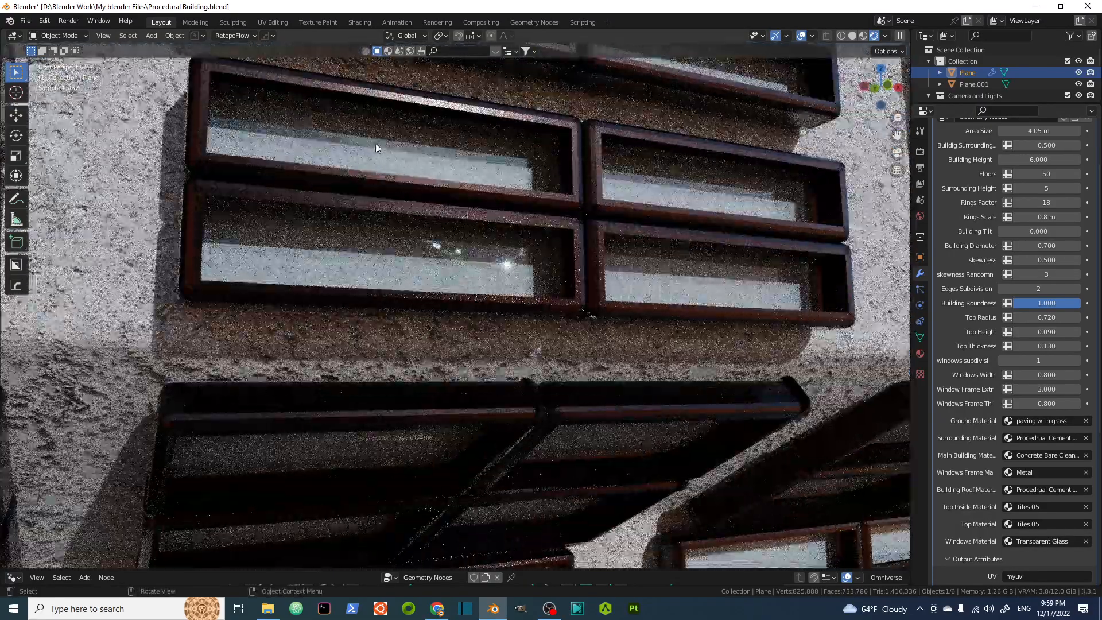
{"action": "scroll", "coordinate": [531, 249], "scroll_direction": "down", "scroll_amount": 8}
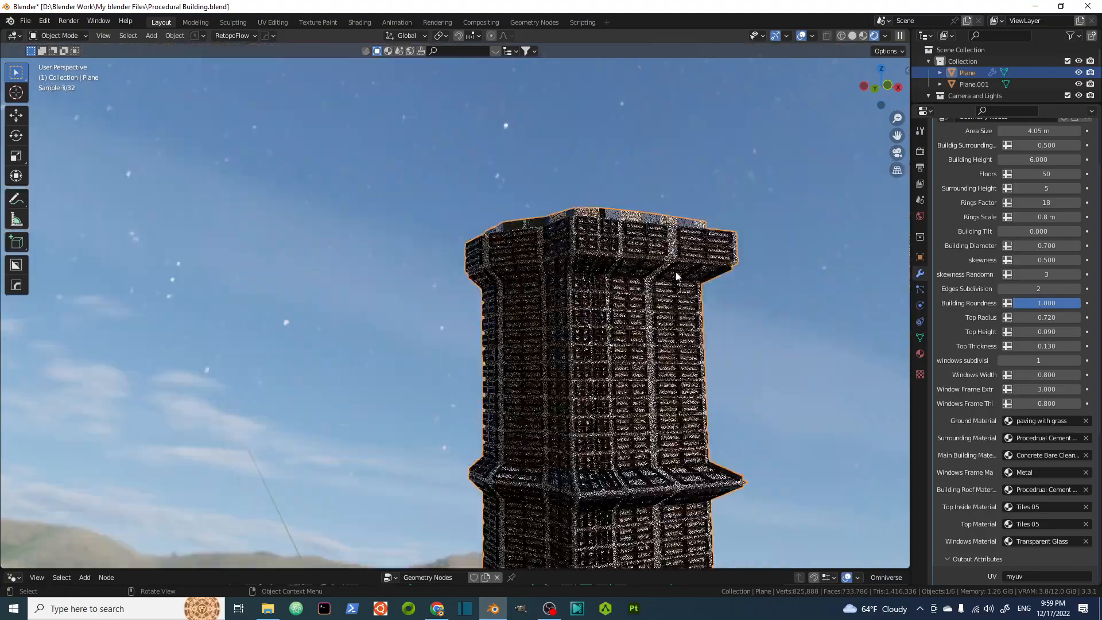
{"action": "middle_click_drag", "start_coordinate": [677, 275], "coordinate": [605, 207], "text": "shift"}
{"action": "scroll", "coordinate": [604, 207], "scroll_direction": "down", "scroll_amount": 4}
{"action": "middle_click_drag", "start_coordinate": [601, 247], "coordinate": [562, 221], "text": "shift"}
{"action": "scroll", "coordinate": [998, 256], "scroll_direction": "up", "scroll_amount": 3}
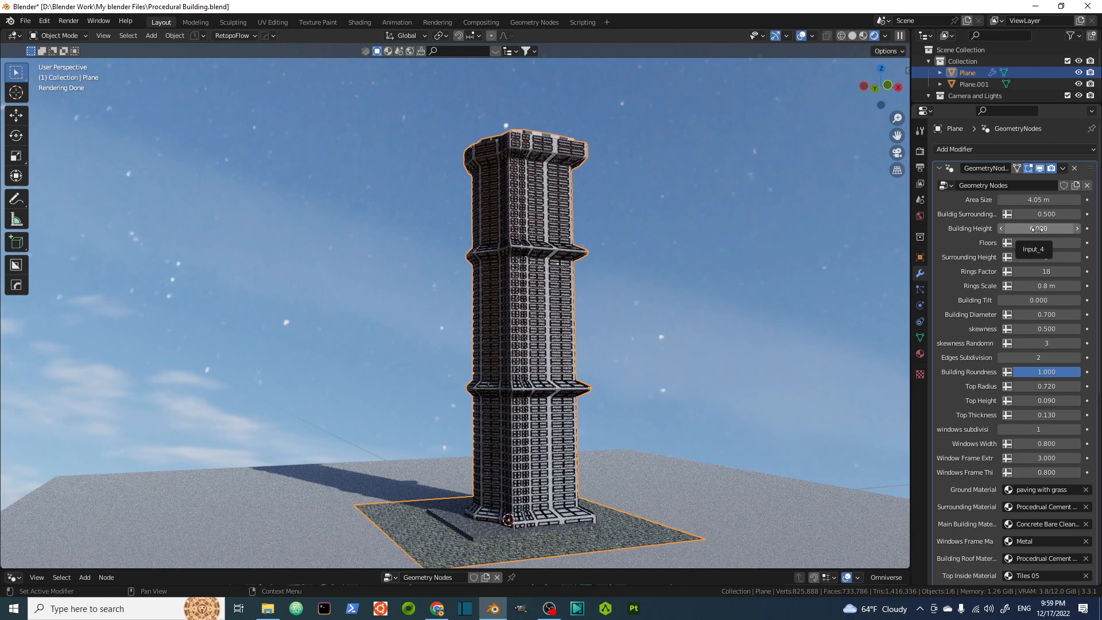
{"action": "left_click_drag", "start_coordinate": [1037, 229], "coordinate": [1039, 229]}
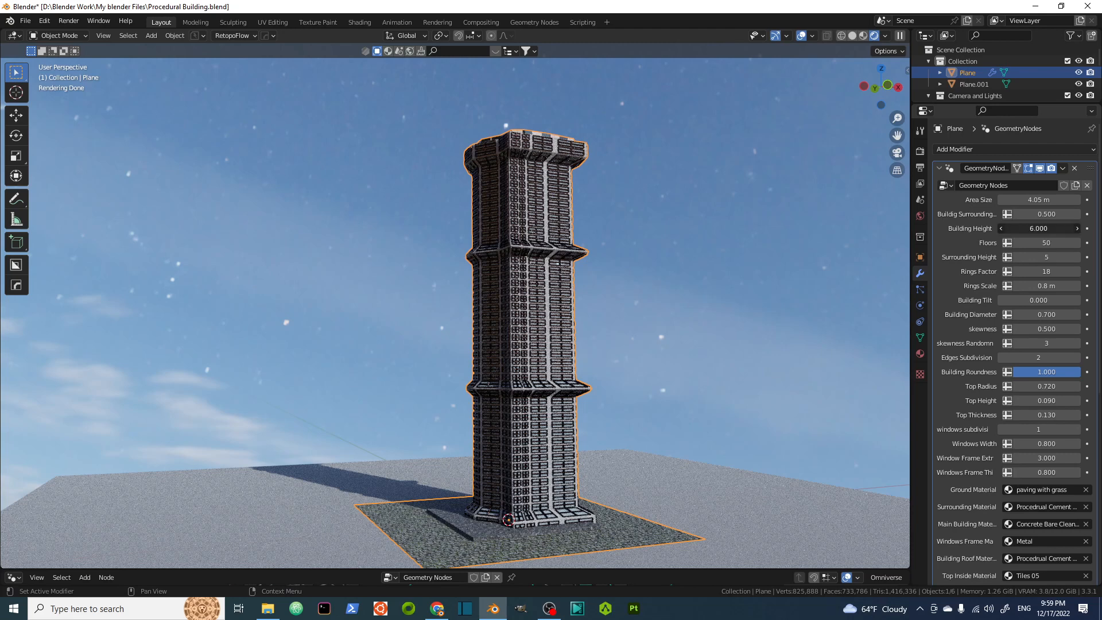
{"action": "left_click_drag", "start_coordinate": [1038, 229], "coordinate": [1039, 228]}
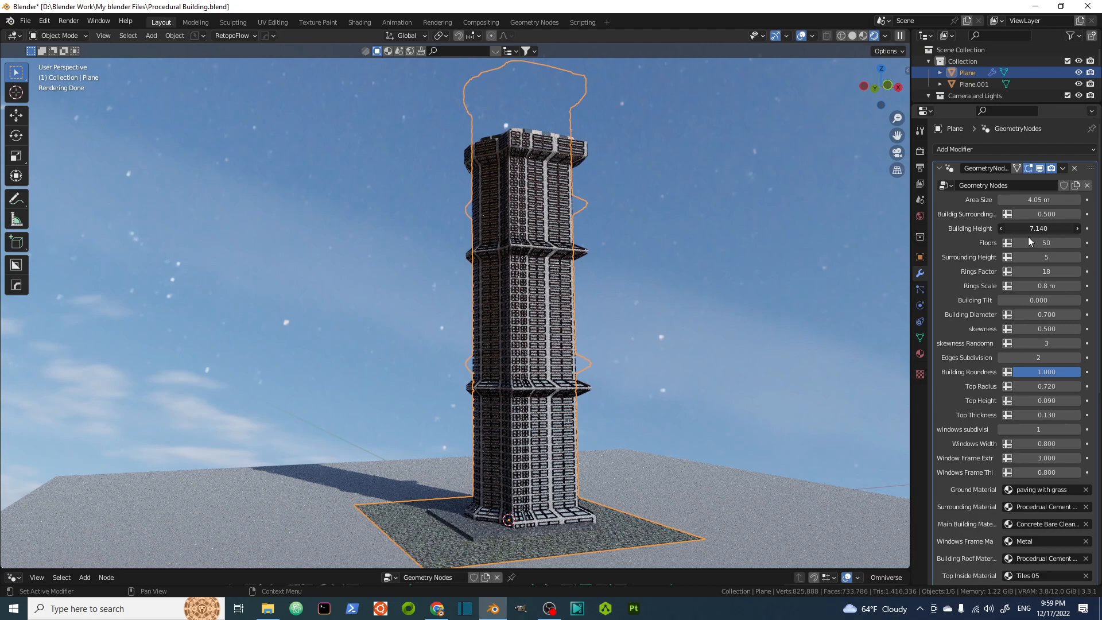
{"action": "left_click_drag", "start_coordinate": [1053, 233], "coordinate": [1056, 233]}
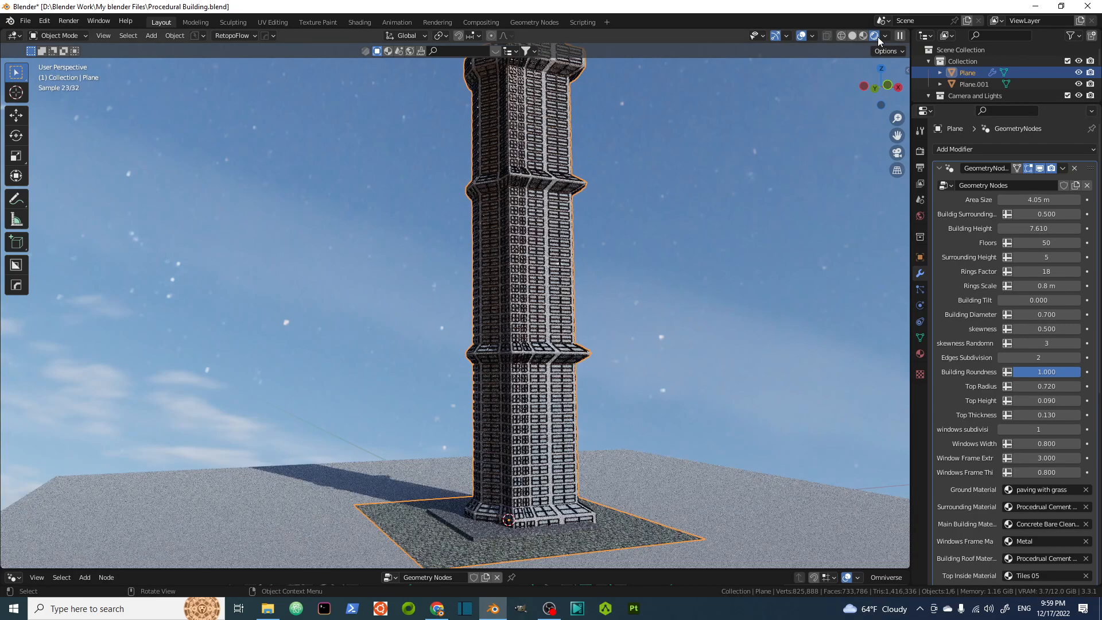
Set the number of Floors to 75.
{"action": "middle_click_drag", "start_coordinate": [590, 215], "coordinate": [585, 263]}
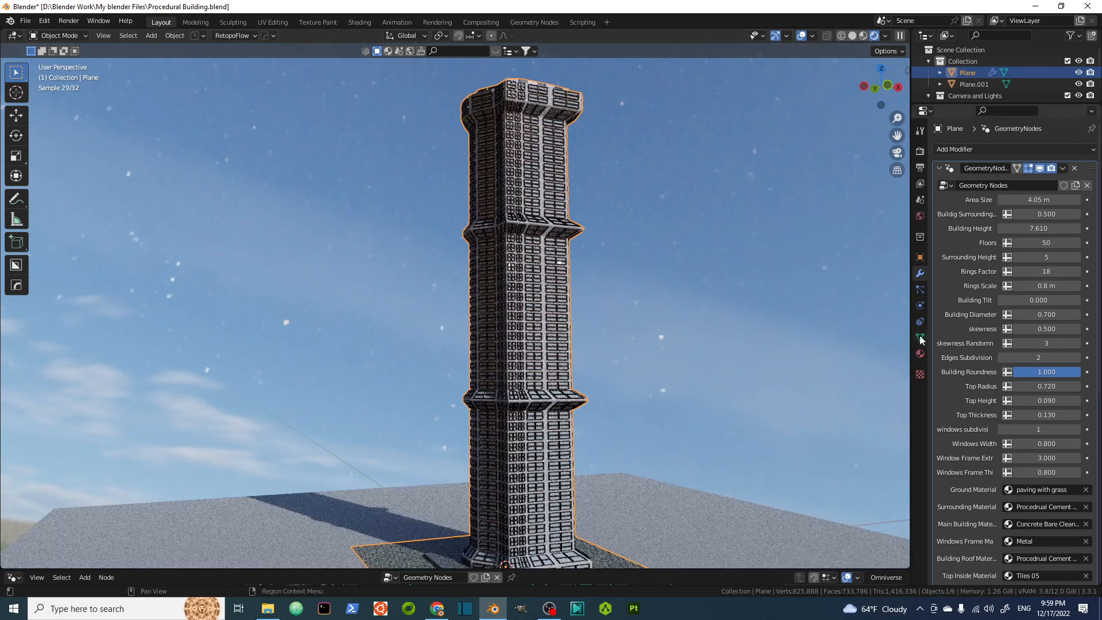
{"action": "left_click", "coordinate": [1051, 244]}
{"action": "type", "text": "75"}
{"action": "key", "text": "Return"}
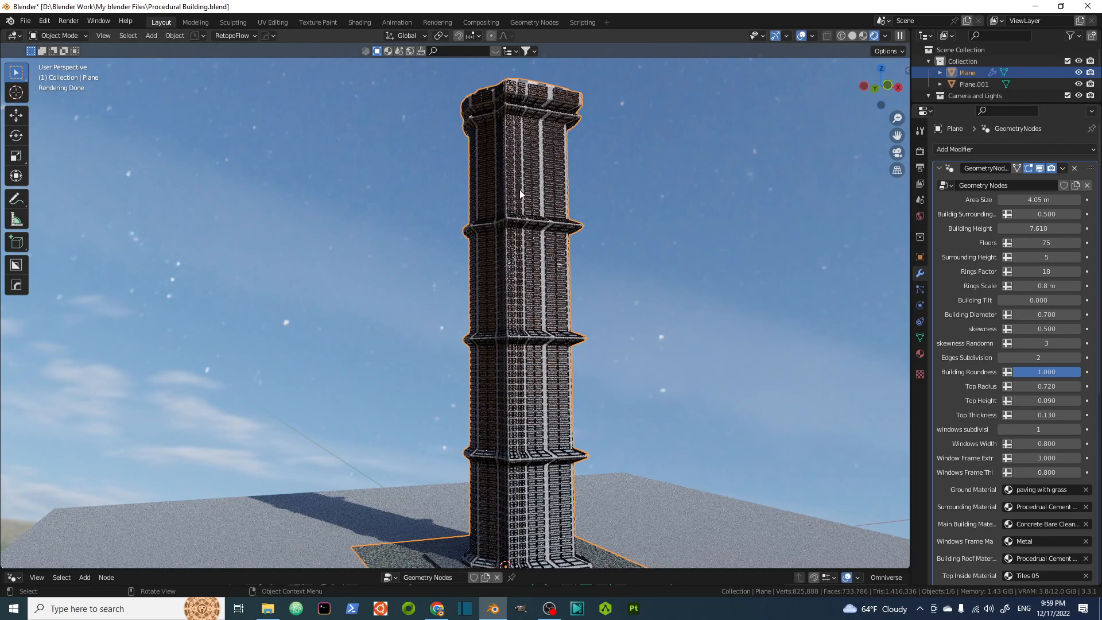
Set Rings Scale to 0.95 m.
{"action": "left_click", "coordinate": [1048, 273]}
{"action": "left_click", "coordinate": [1046, 285]}
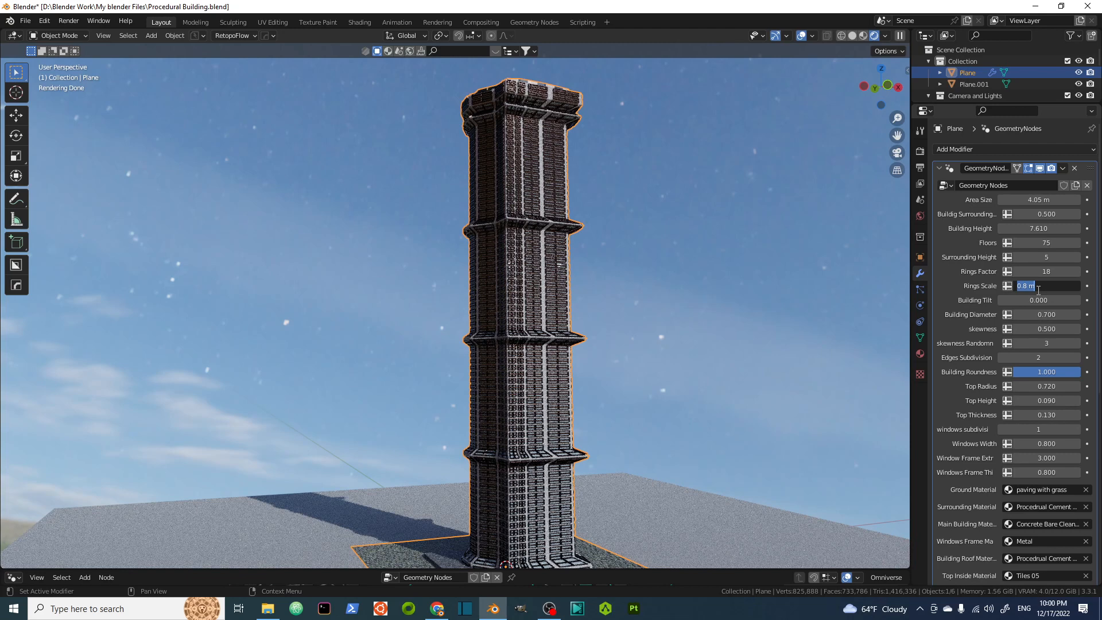
{"action": "type", "text": ".95"}
{"action": "key", "text": "Return"}
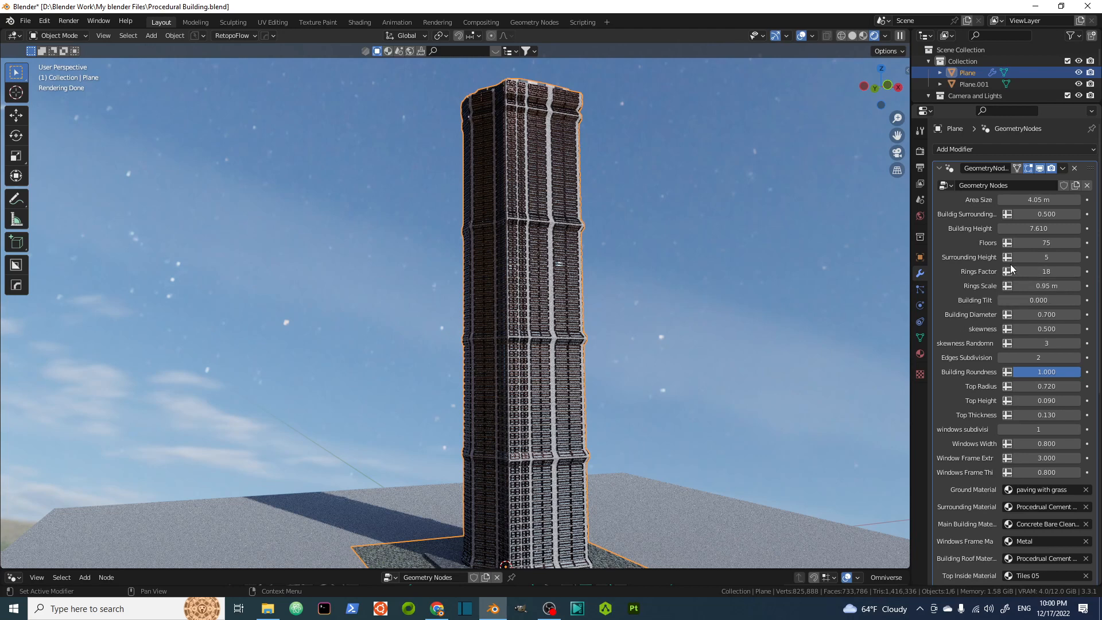
Set Rings Factor to 1.
{"action": "left_click", "coordinate": [1047, 268]}
{"action": "type", "text": "1"}
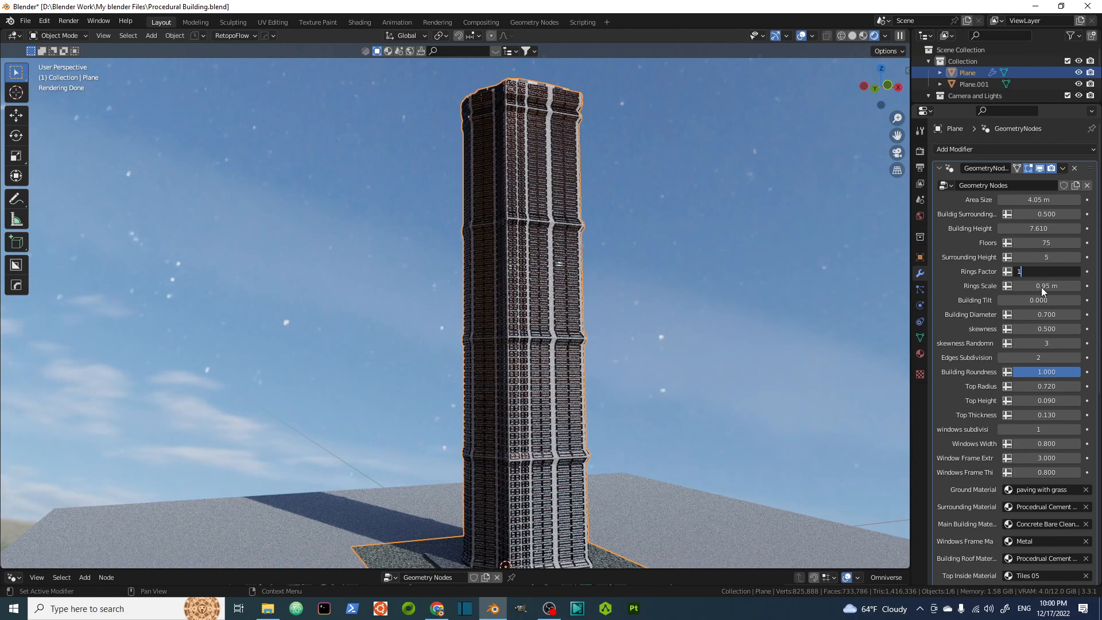
{"action": "key", "text": "Return"}
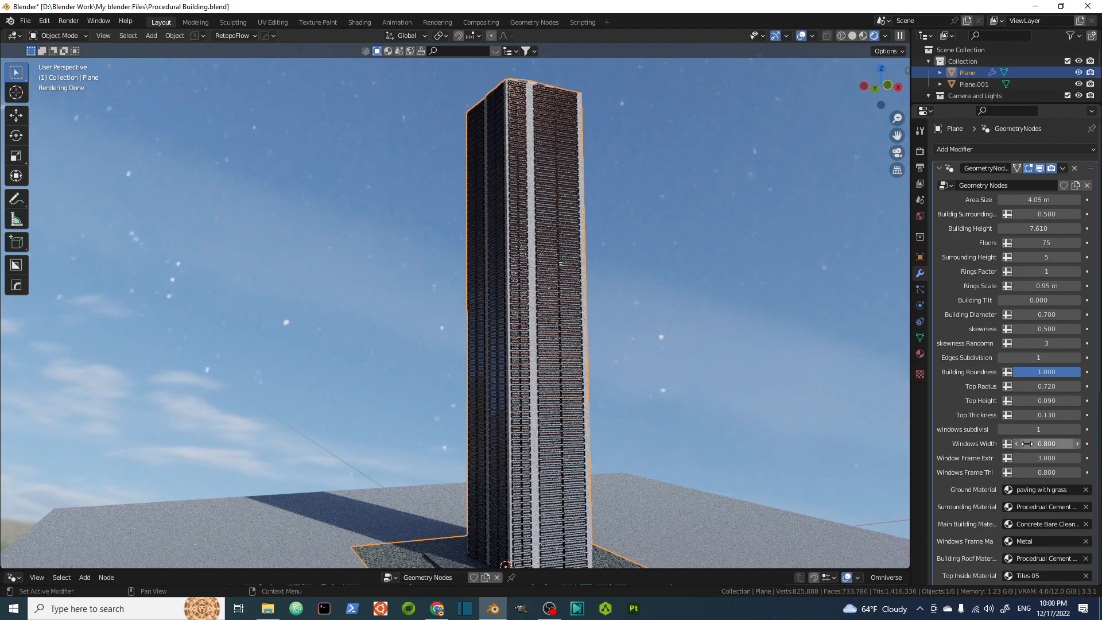
Reduce the windows subdivisions to 0.
{"action": "left_click", "coordinate": [1005, 429]}
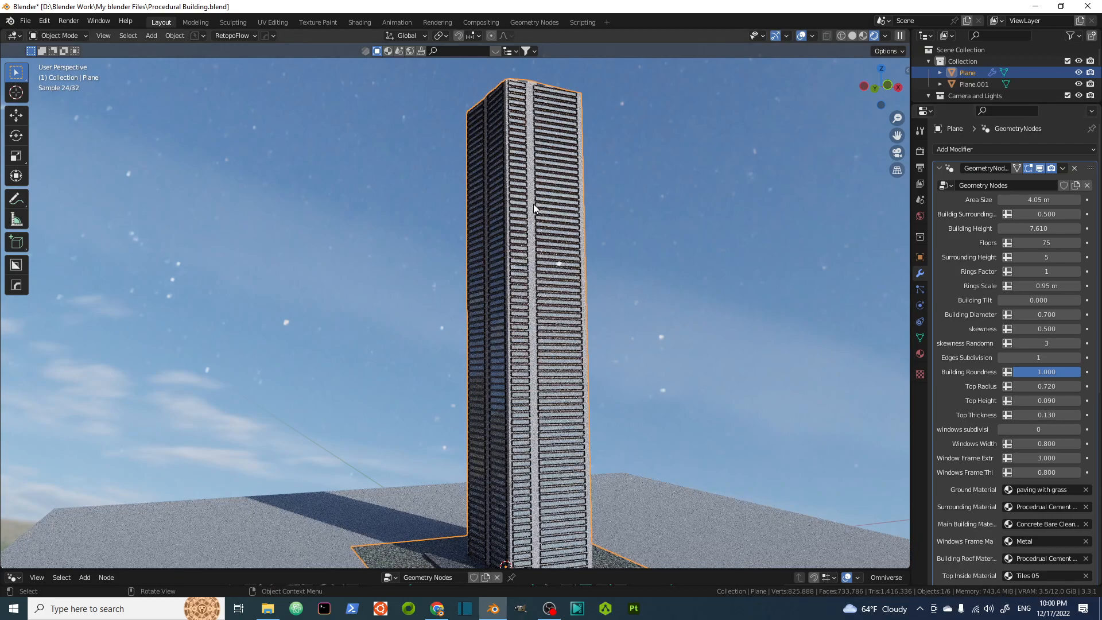
{"action": "middle_click_drag", "start_coordinate": [533, 205], "coordinate": [566, 227]}
{"action": "scroll", "coordinate": [530, 139], "scroll_direction": "up", "scroll_amount": 3}
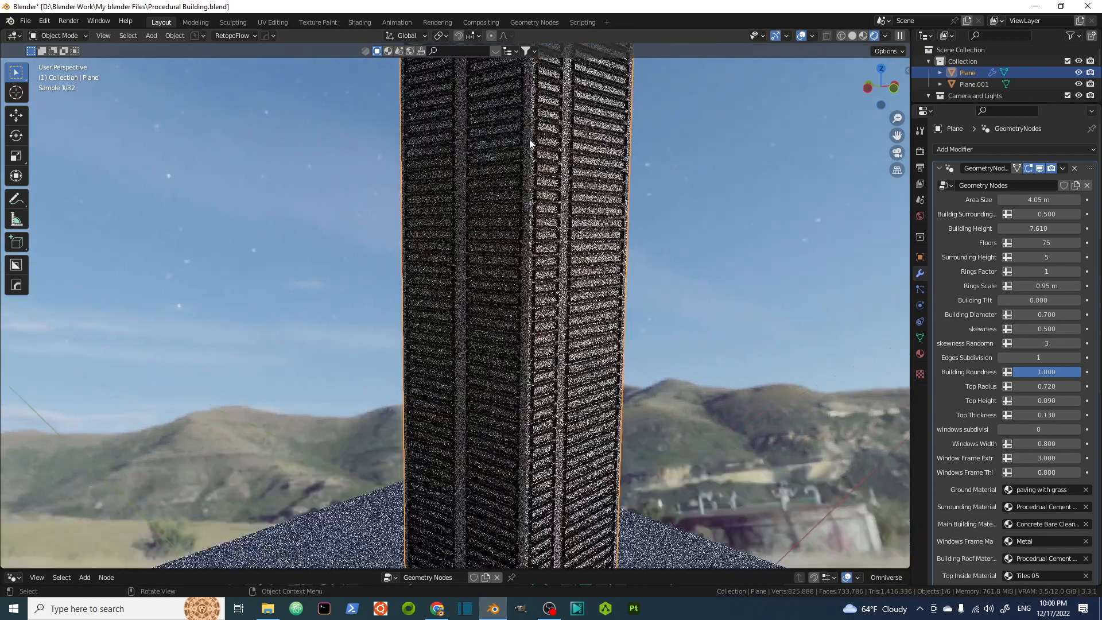
{"action": "scroll", "coordinate": [545, 171], "scroll_direction": "down", "scroll_amount": 4}
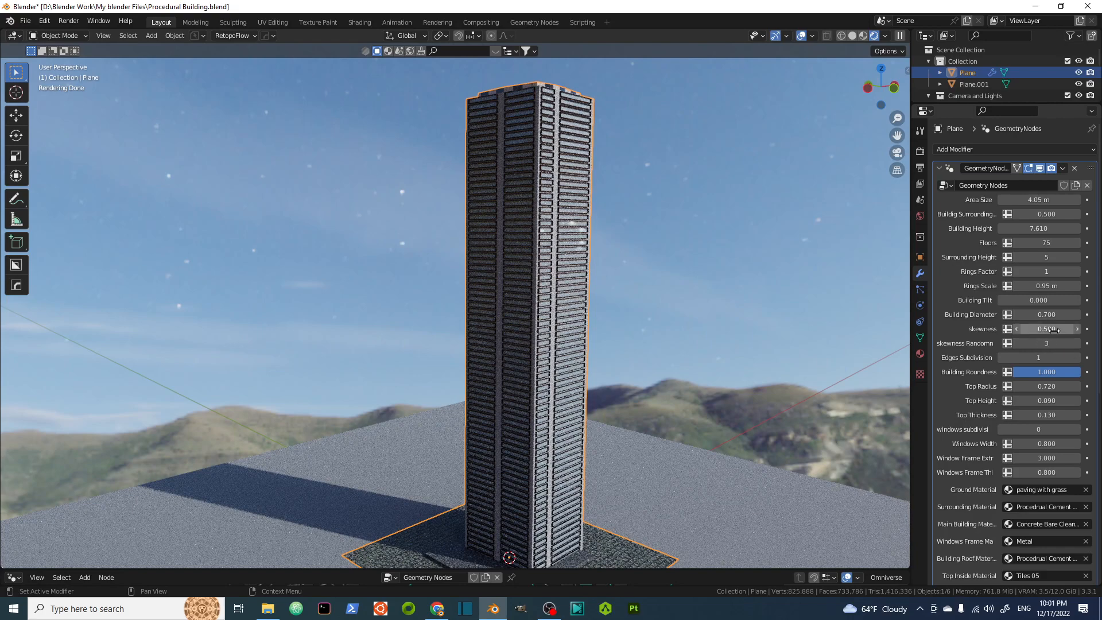
Set skewness to 0.000 and Building Tilt to 0.500 to lean the tower.
{"action": "left_click_drag", "start_coordinate": [1054, 330], "coordinate": [1064, 300]}
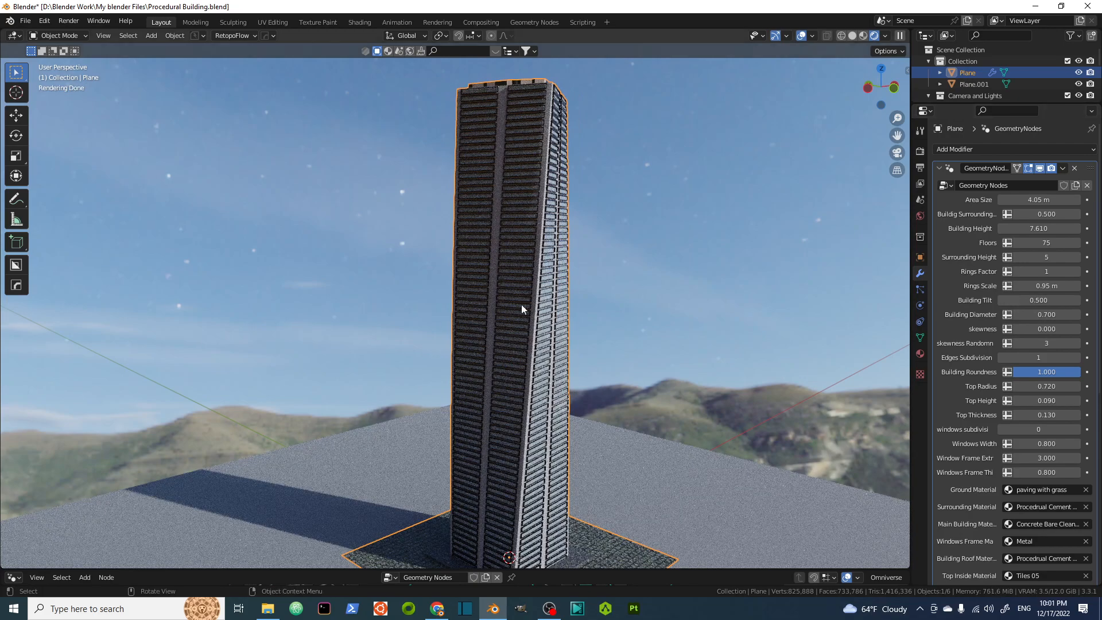
{"action": "scroll", "coordinate": [513, 267], "scroll_direction": "down", "scroll_amount": 3}
{"action": "middle_click_drag", "start_coordinate": [523, 285], "coordinate": [532, 288]}
{"action": "scroll", "coordinate": [531, 289], "scroll_direction": "up", "scroll_amount": 5}
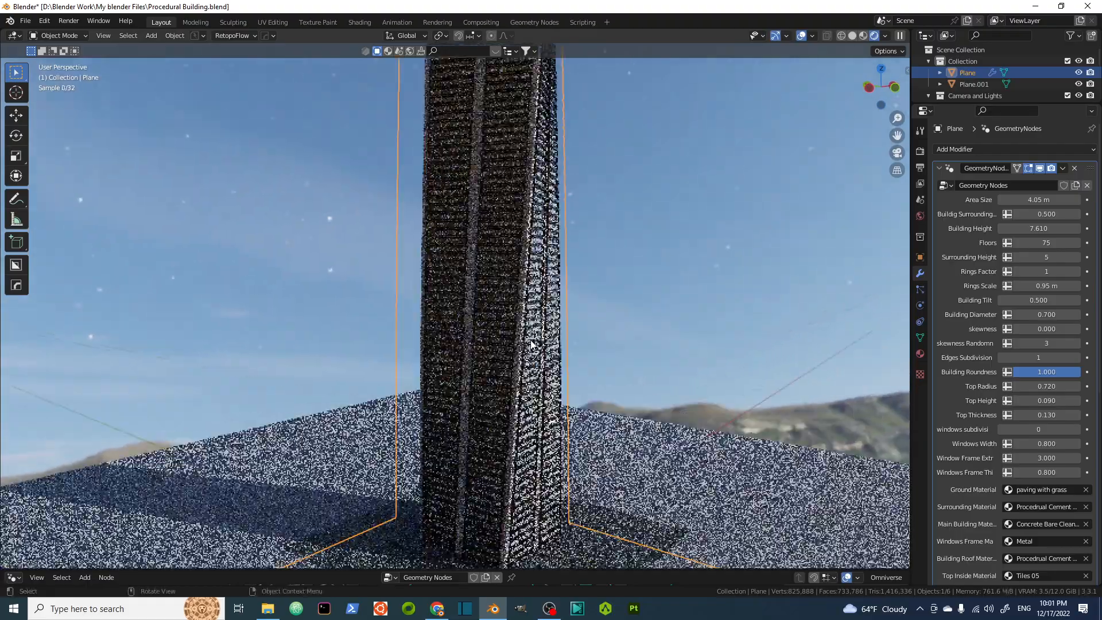
{"action": "middle_click_drag", "start_coordinate": [521, 359], "coordinate": [513, 343]}
{"action": "scroll", "coordinate": [523, 359], "scroll_direction": "down", "scroll_amount": 6}
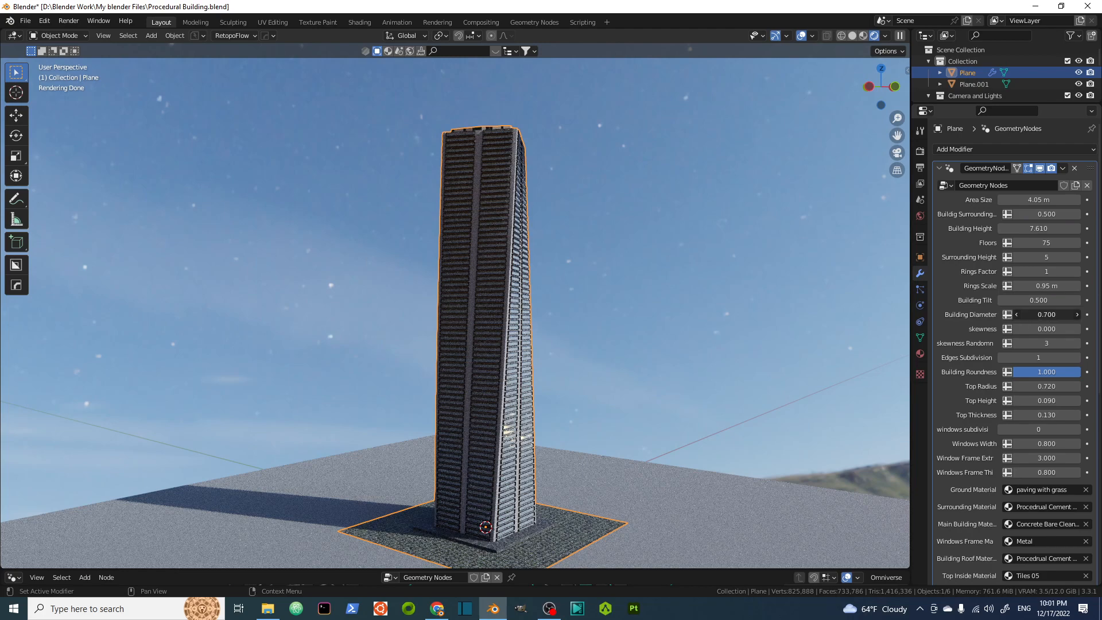
Set Building Diameter to 1.000 and Rings Factor to 2.
{"action": "left_click_drag", "start_coordinate": [1047, 315], "coordinate": [1064, 314]}
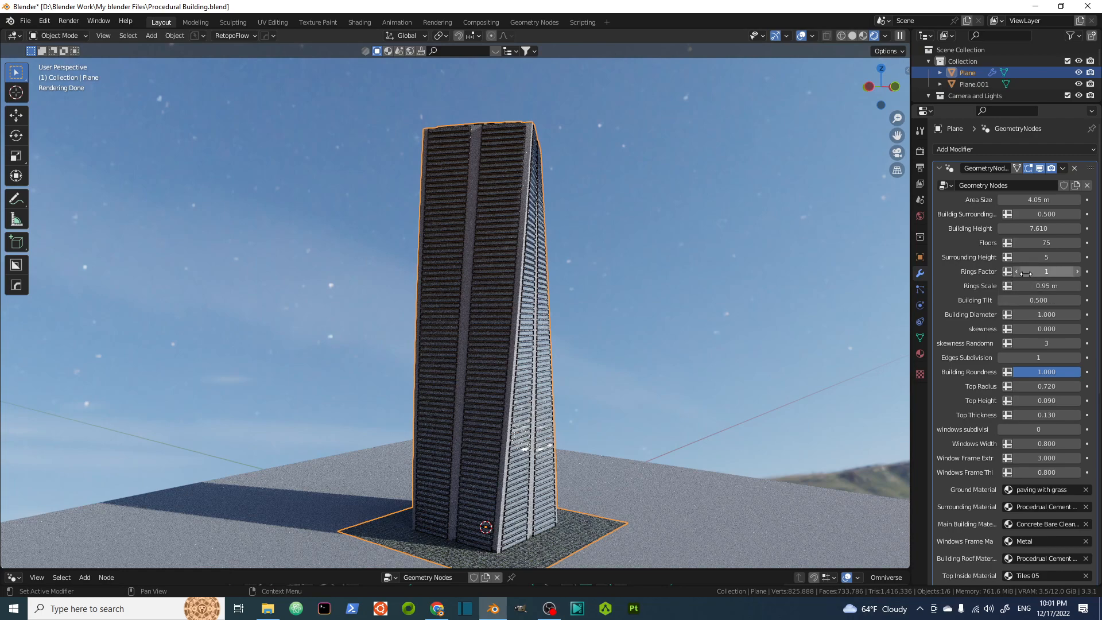
{"action": "left_click", "coordinate": [1078, 272]}
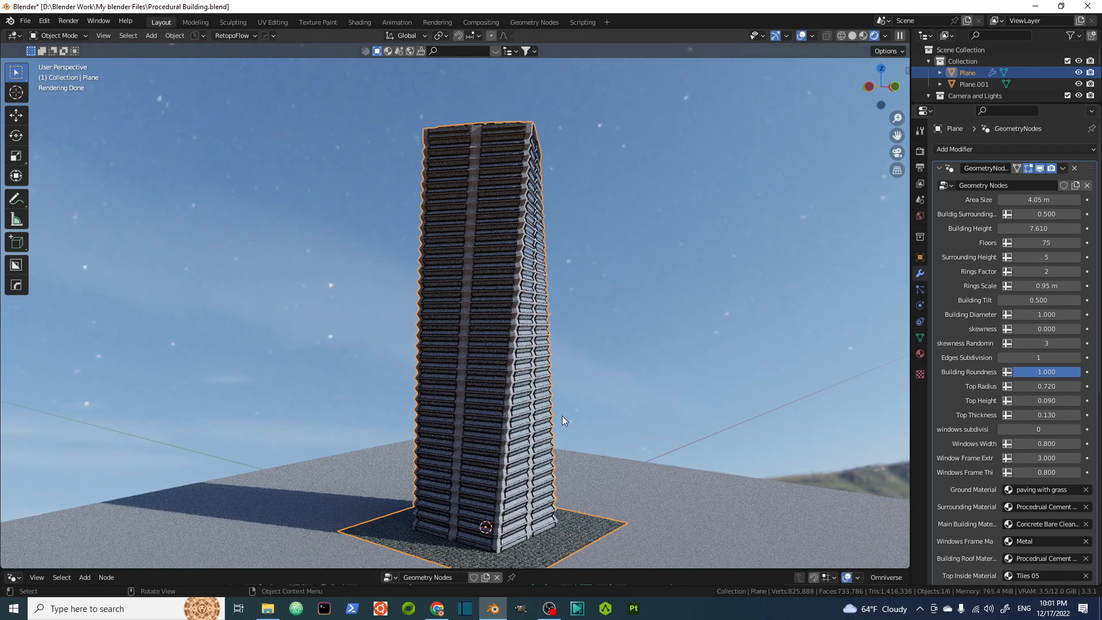
{"action": "left_click", "coordinate": [1045, 315]}
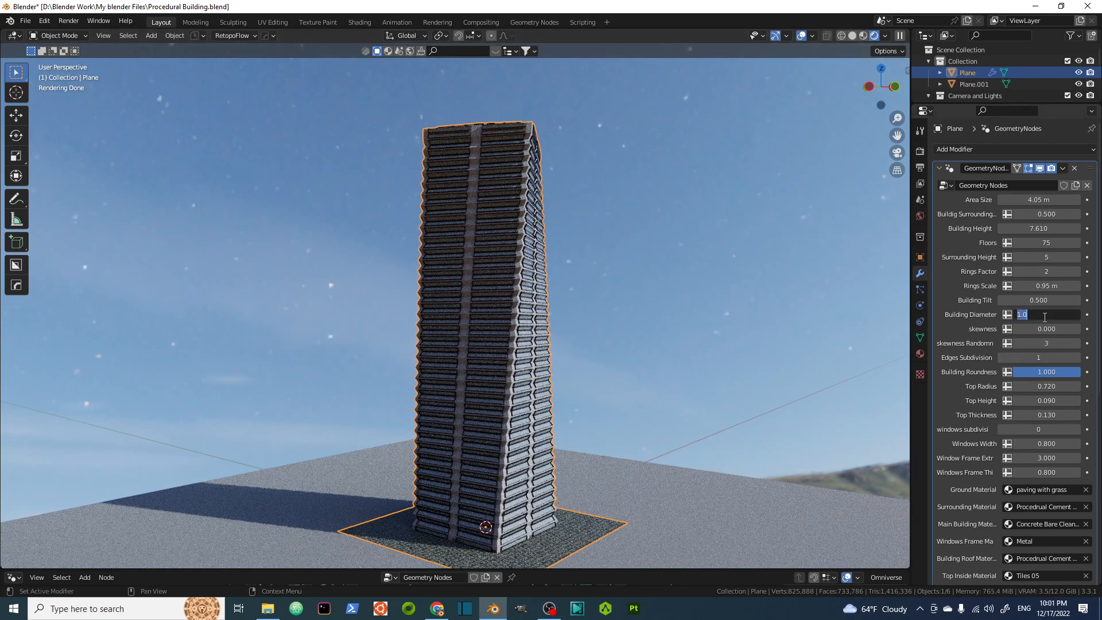
{"action": "key", "text": "Return"}
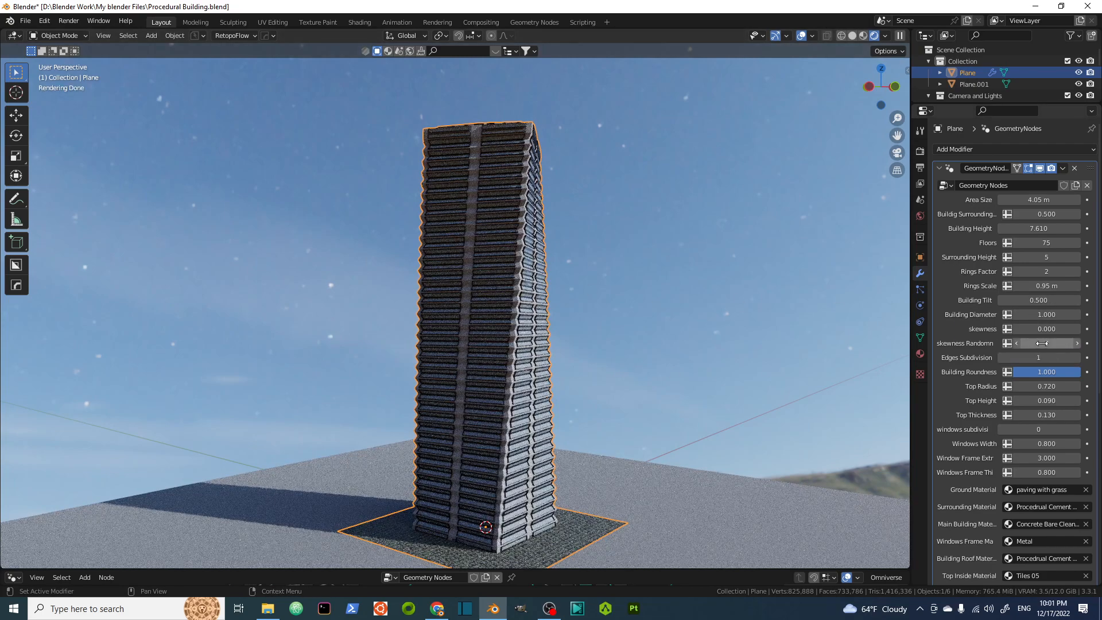
Set Rings Factor to 5.
{"action": "left_click", "coordinate": [1040, 271]}
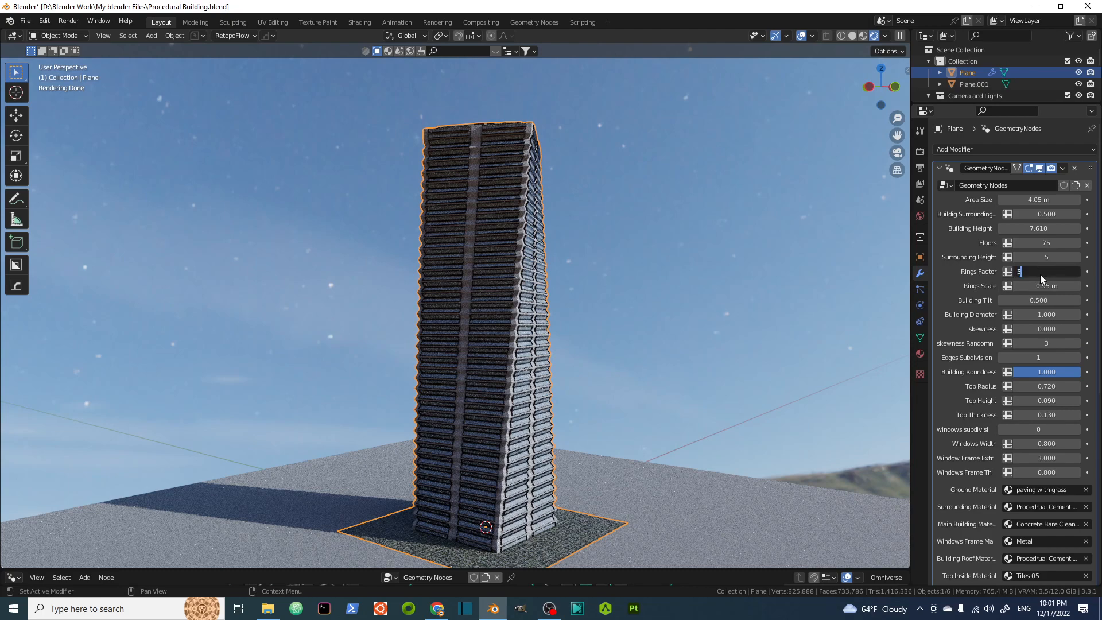
{"action": "type", "text": "5"}
{"action": "key", "text": "Return"}
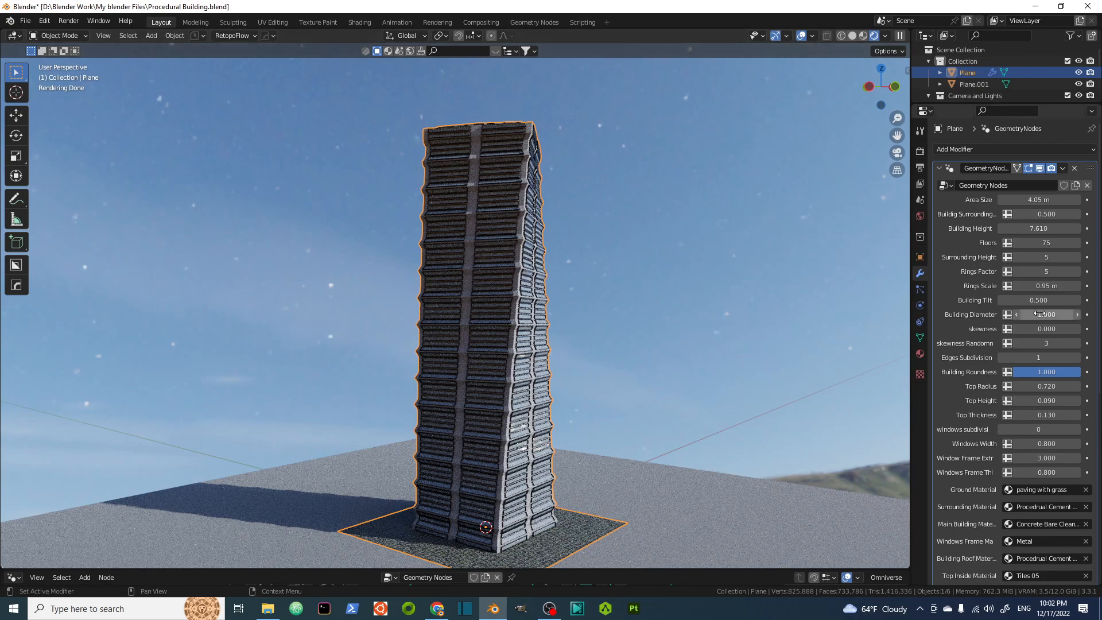
Set Rings Scale to 1.5 m.
{"action": "left_click", "coordinate": [1042, 287]}
{"action": "type", "text": "1.5"}
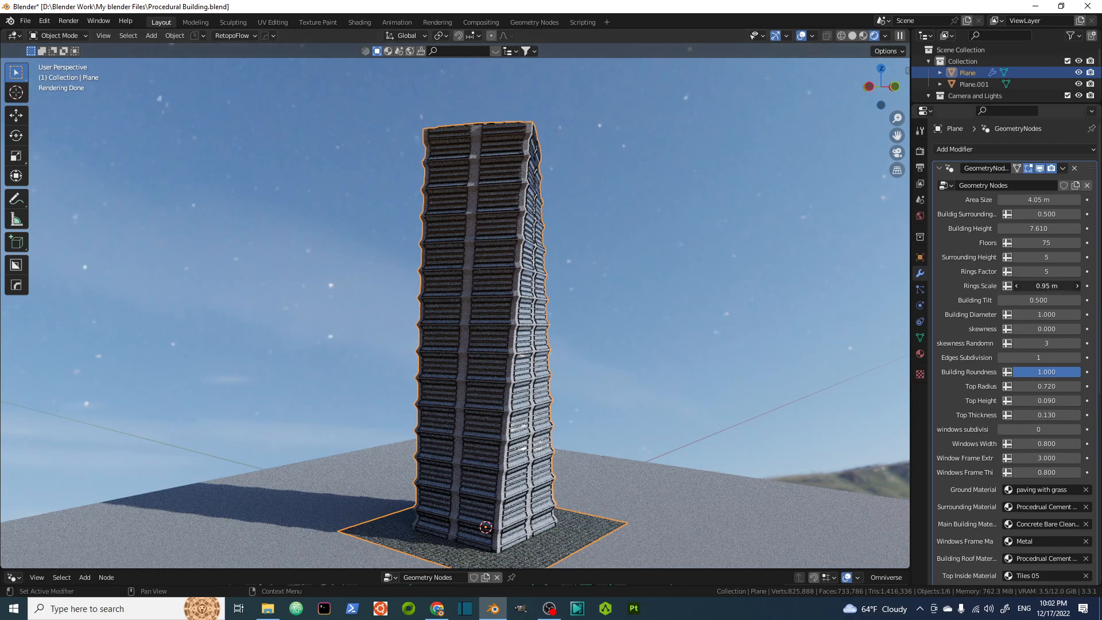
{"action": "key", "text": "Return"}
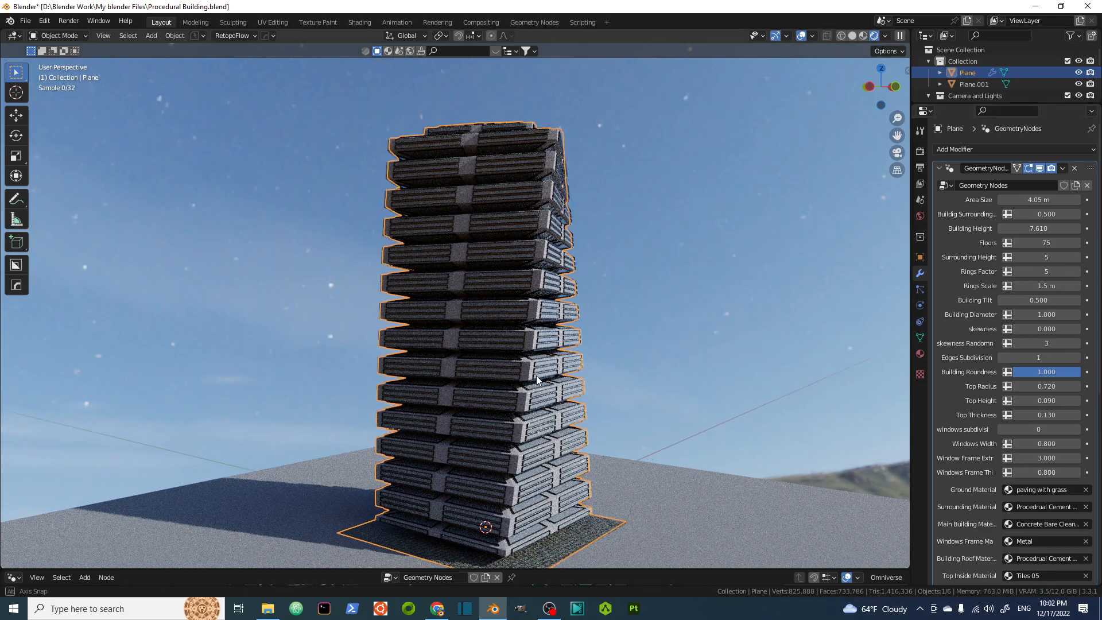
{"action": "scroll", "coordinate": [540, 373], "scroll_direction": "up", "scroll_amount": 6}
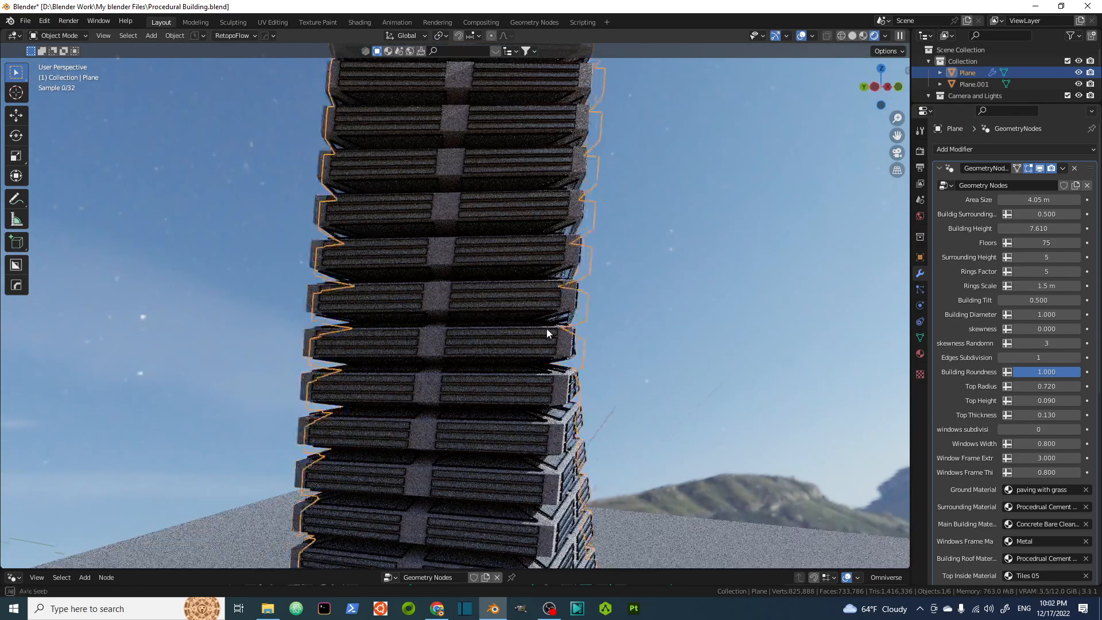
{"action": "middle_click_drag", "start_coordinate": [547, 328], "coordinate": [563, 347]}
{"action": "scroll", "coordinate": [525, 227], "scroll_direction": "up", "scroll_amount": 3}
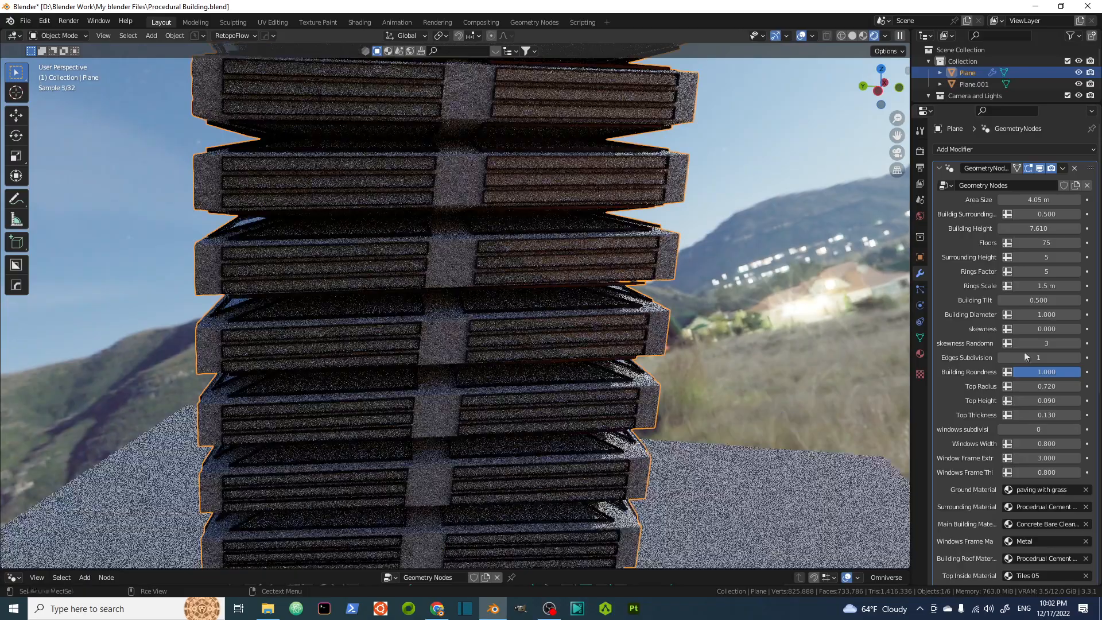
Set Rings Factor to 7.
{"action": "left_click", "coordinate": [1052, 275]}
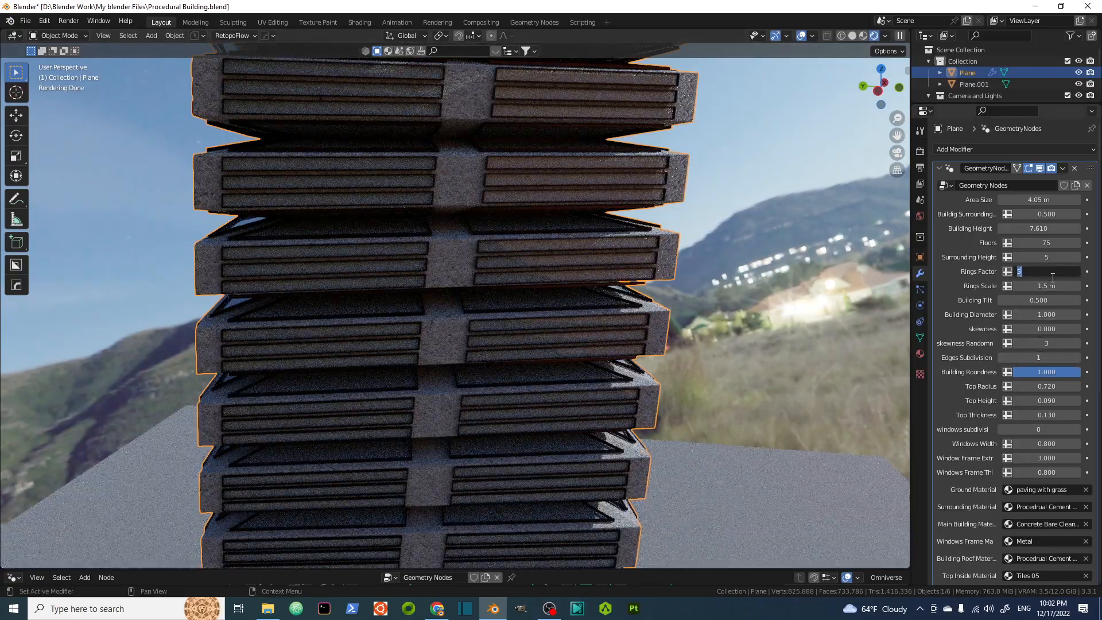
{"action": "key", "text": "Return"}
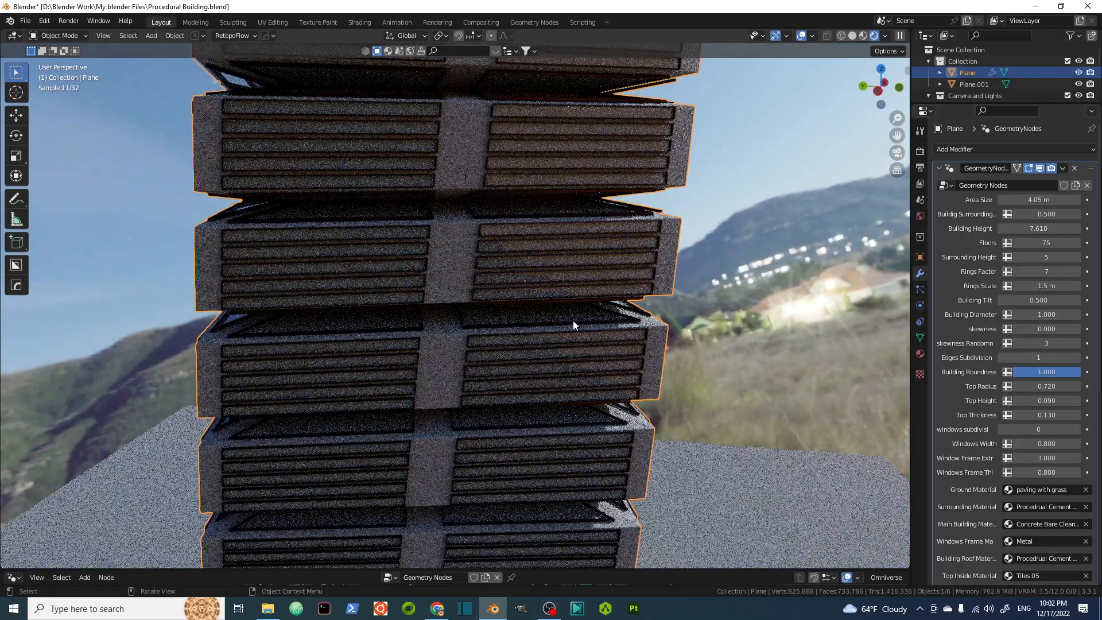
{"action": "scroll", "coordinate": [615, 353], "scroll_direction": "down", "scroll_amount": 5}
{"action": "middle_click_drag", "start_coordinate": [615, 353], "coordinate": [528, 332]}
{"action": "scroll", "coordinate": [528, 332], "scroll_direction": "up", "scroll_amount": 2}
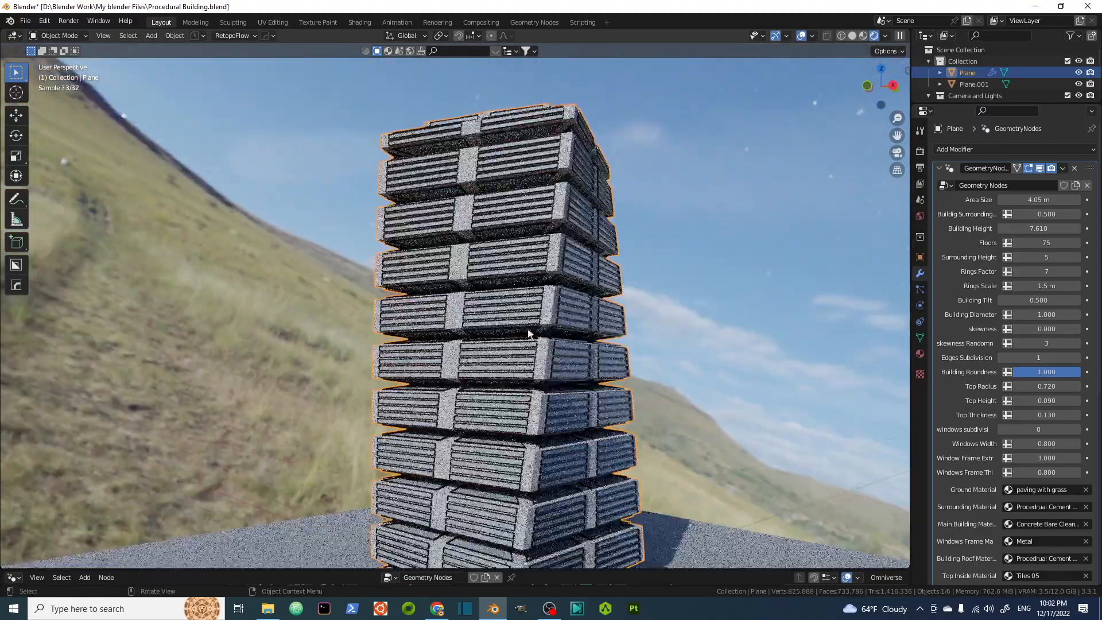
Set Windows Width to 0.9.
{"action": "left_click", "coordinate": [1041, 445]}
{"action": "type", "text": ".9"}
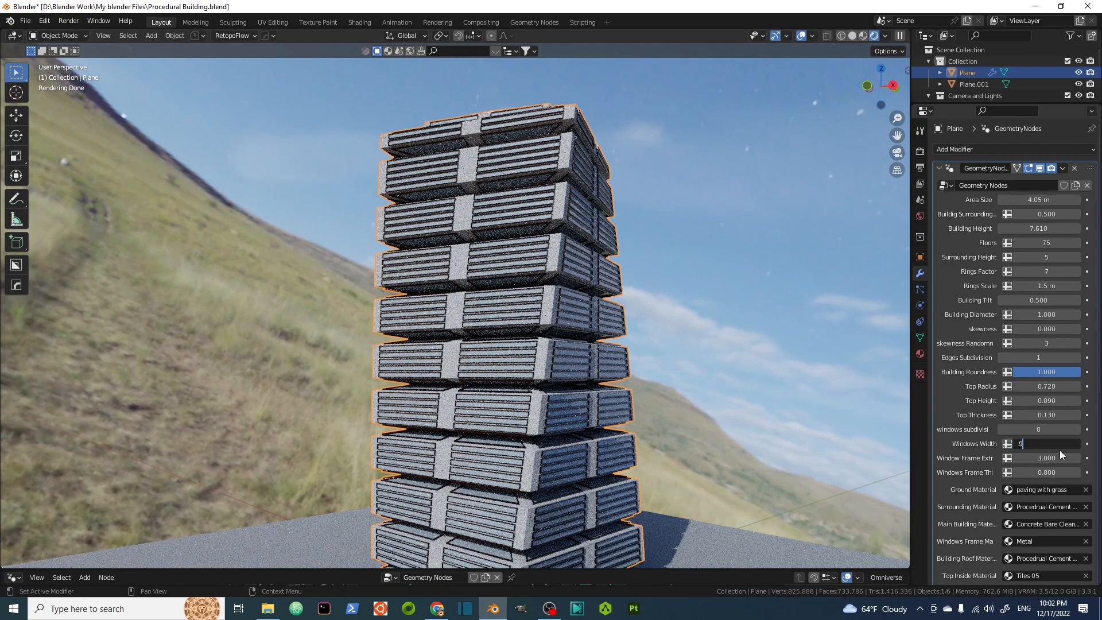
{"action": "key", "text": "Return"}
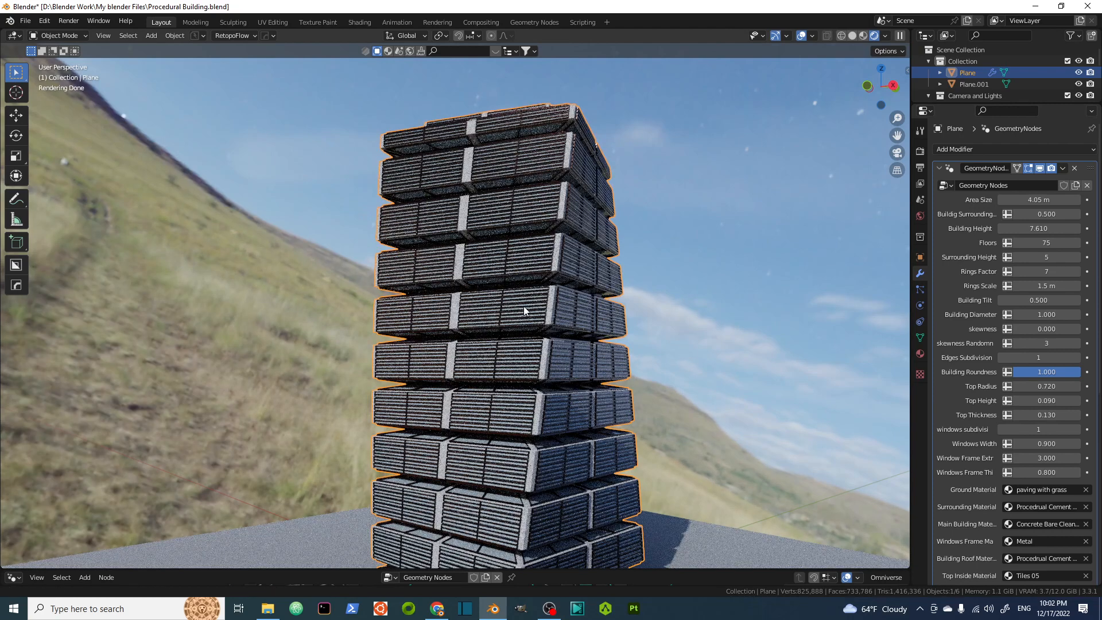
Zoom in and orbit around the tower's base to examine the rings and window detail up close.
{"action": "middle_click_drag", "start_coordinate": [526, 310], "coordinate": [509, 292]}
{"action": "scroll", "coordinate": [542, 516], "scroll_direction": "up", "scroll_amount": 4}
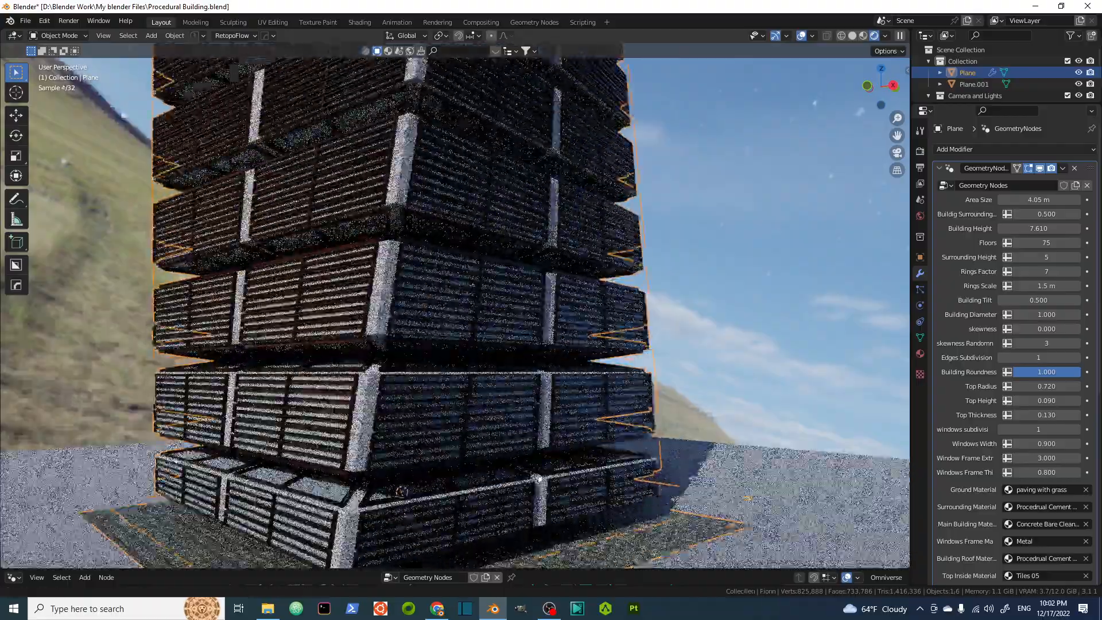
{"action": "middle_click_drag", "start_coordinate": [542, 516], "coordinate": [522, 408], "text": "shift"}
{"action": "scroll", "coordinate": [454, 437], "scroll_direction": "up", "scroll_amount": 3}
{"action": "scroll", "coordinate": [458, 426], "scroll_direction": "up", "scroll_amount": 5}
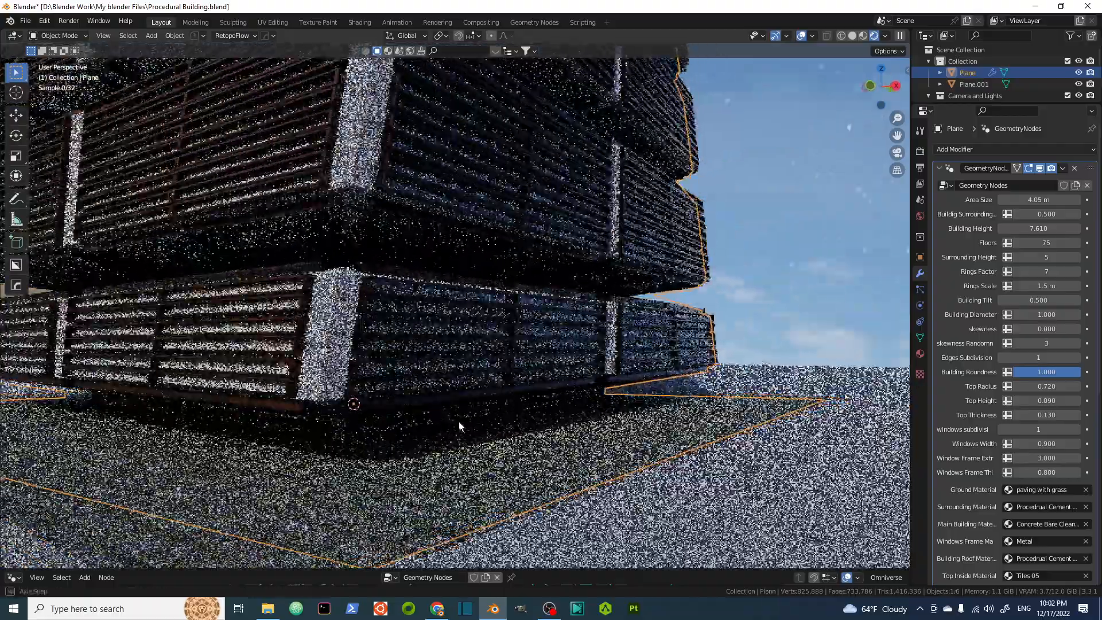
{"action": "scroll", "coordinate": [522, 424], "scroll_direction": "down", "scroll_amount": 4}
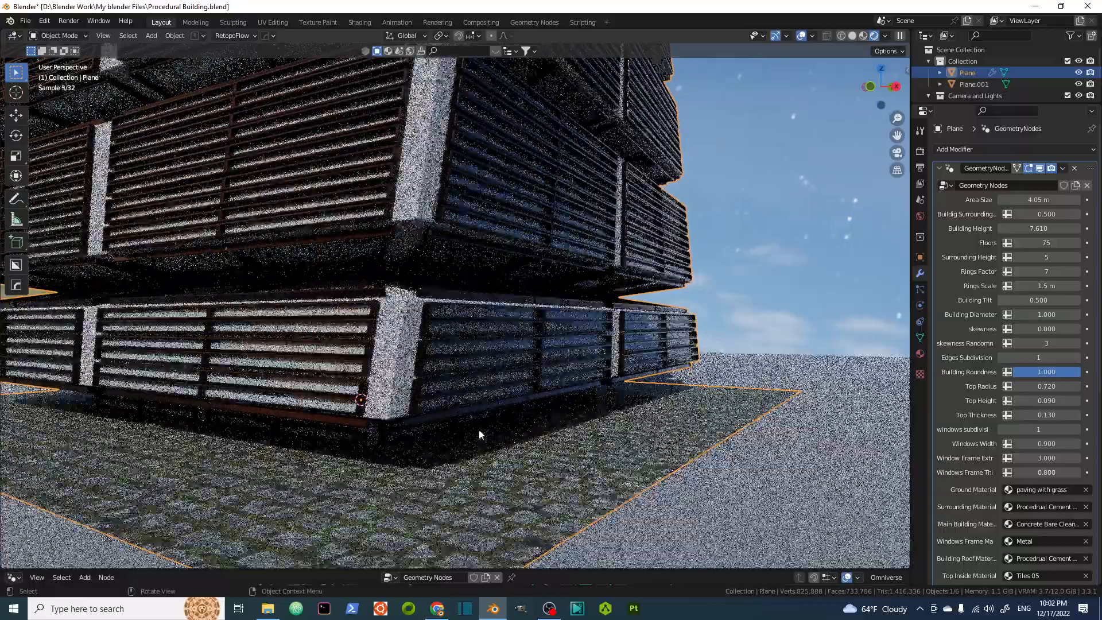
{"action": "scroll", "coordinate": [473, 433], "scroll_direction": "up", "scroll_amount": 2}
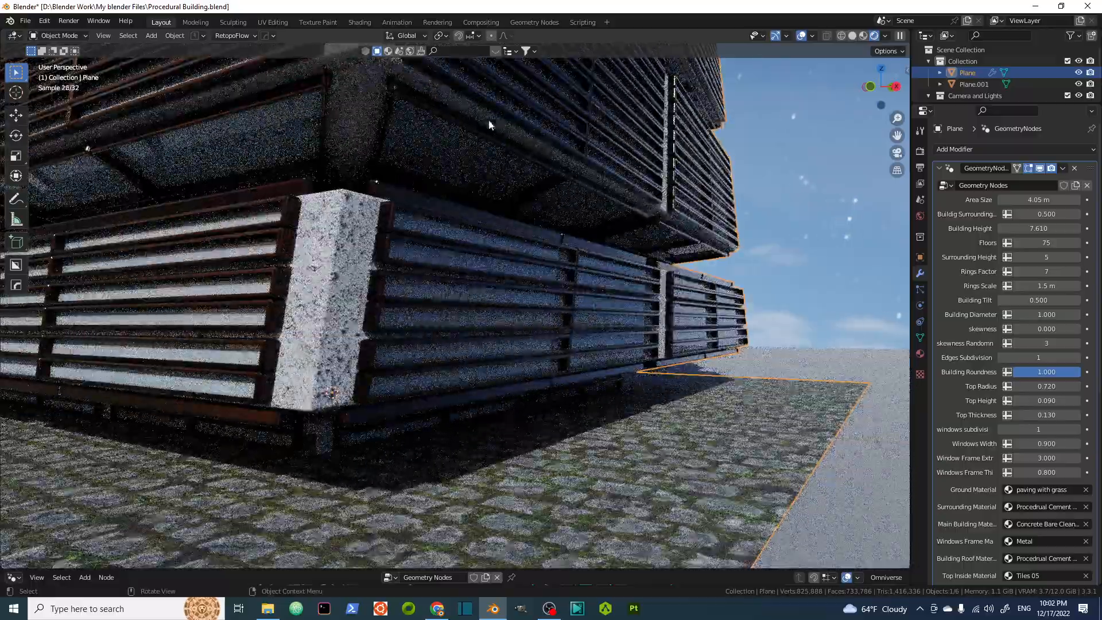
{"action": "middle_click_drag", "start_coordinate": [533, 222], "coordinate": [527, 297], "text": "shift"}
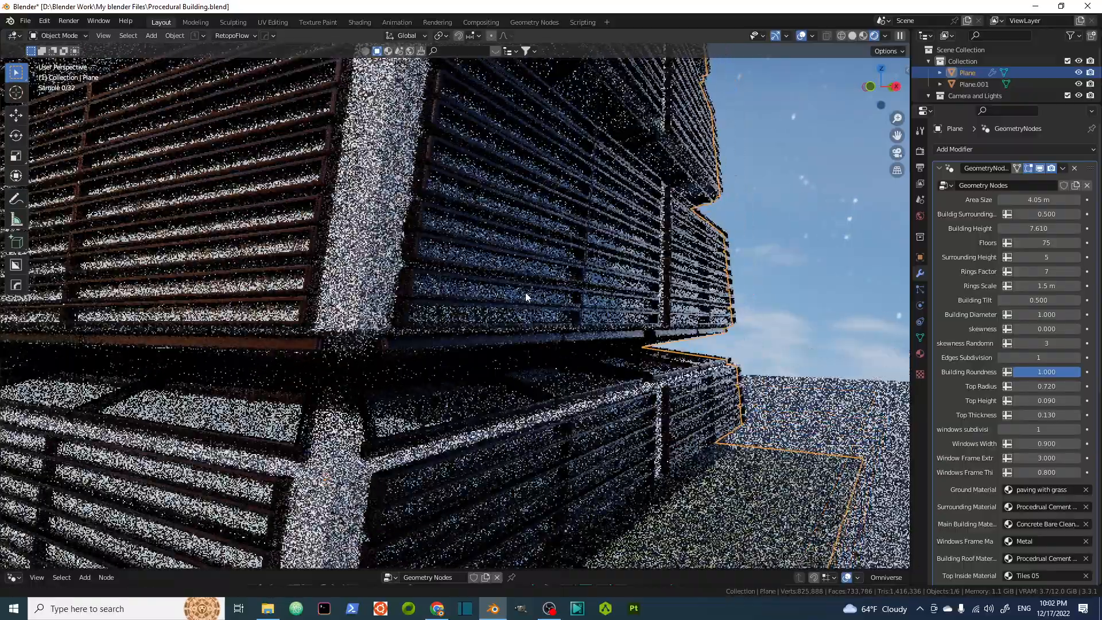
{"action": "scroll", "coordinate": [507, 233], "scroll_direction": "down", "scroll_amount": 2}
{"action": "scroll", "coordinate": [510, 247], "scroll_direction": "down", "scroll_amount": 2}
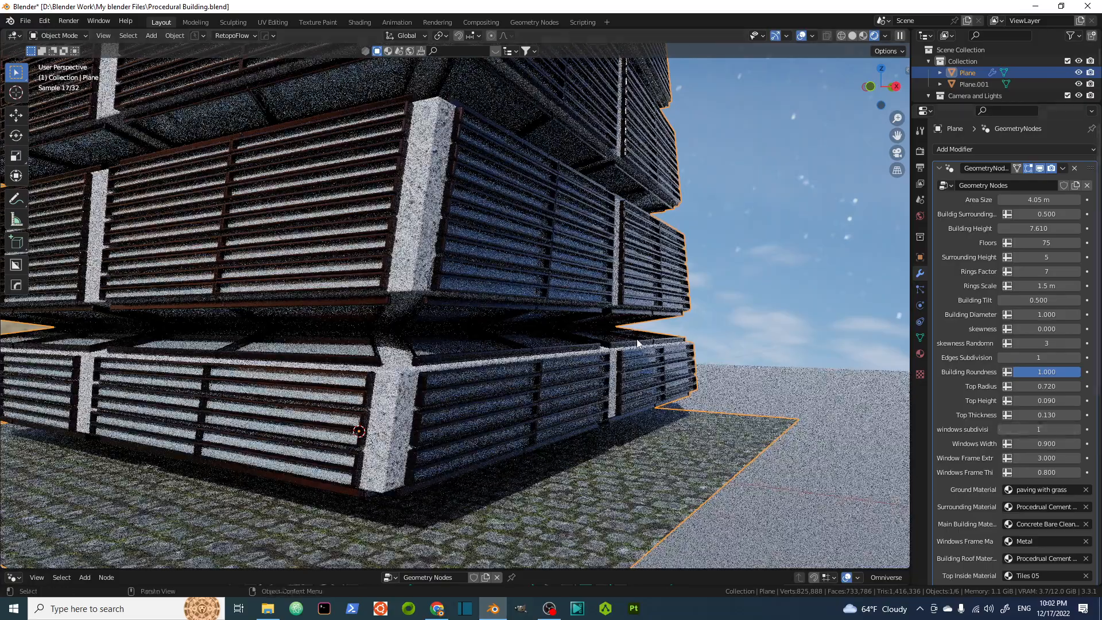
{"action": "scroll", "coordinate": [539, 254], "scroll_direction": "down", "scroll_amount": 3}
{"action": "middle_click_drag", "start_coordinate": [539, 253], "coordinate": [521, 345]}
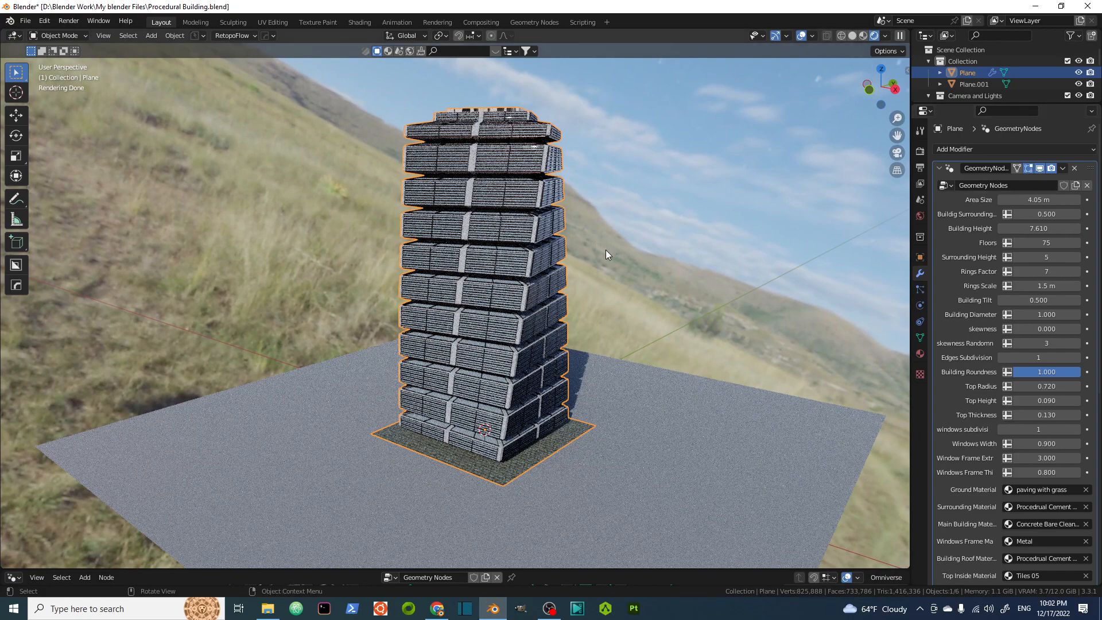
Duplicate the building and move the copy about 4 m along the X axis.
{"action": "key", "text": "shift"}
{"action": "key", "text": "shift+d"}
{"action": "right_click", "coordinate": [607, 255]}
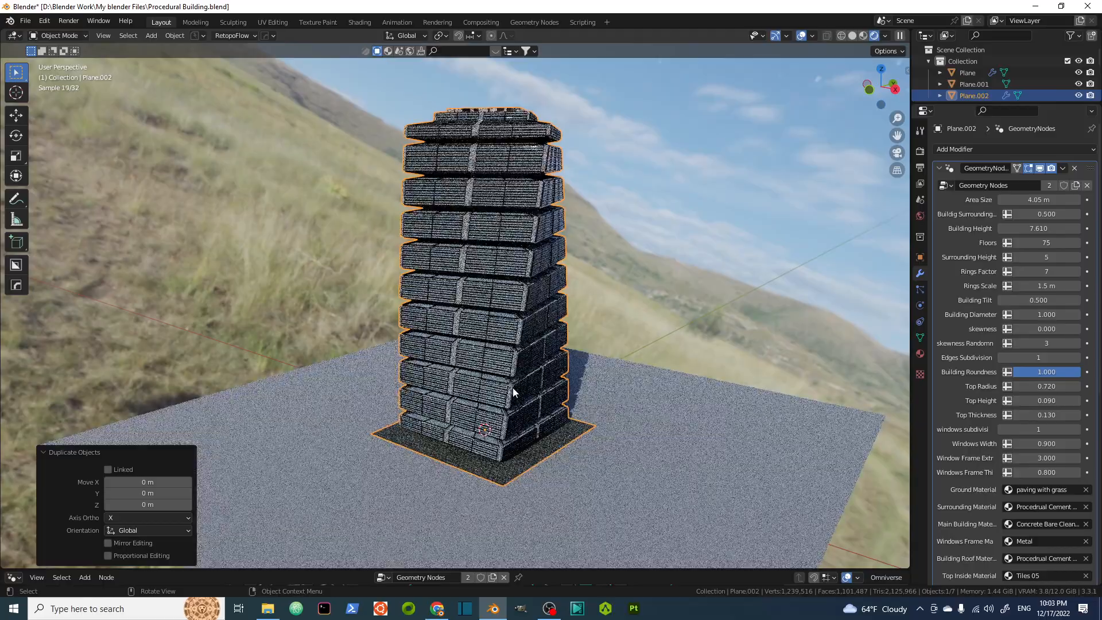
{"action": "key", "text": "g"}
{"action": "key", "text": "x"}
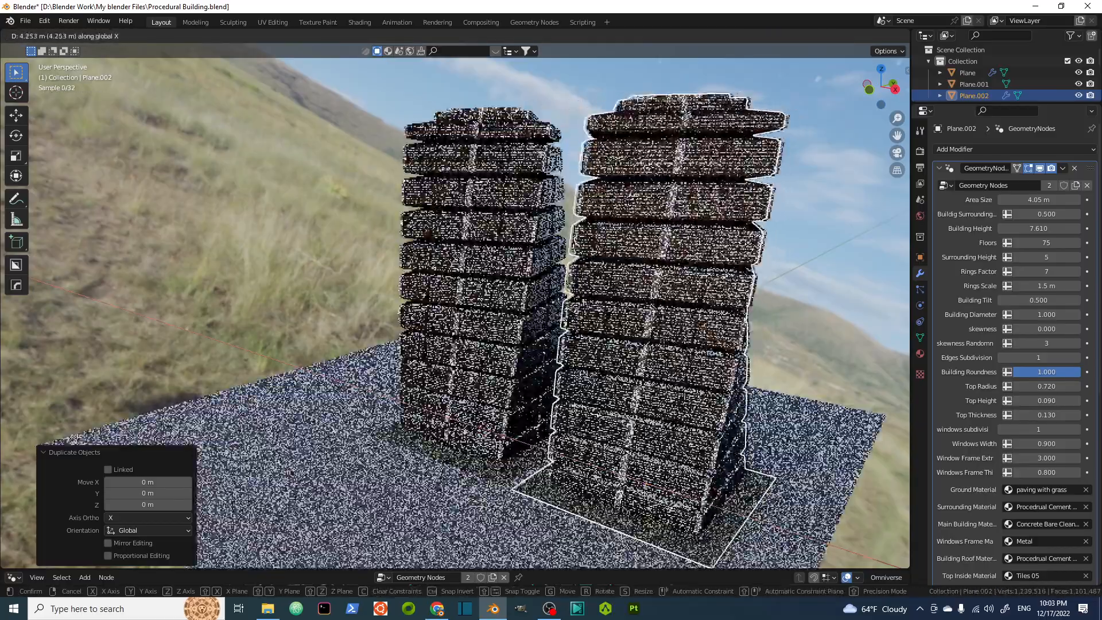
{"action": "left_click", "coordinate": [635, 438]}
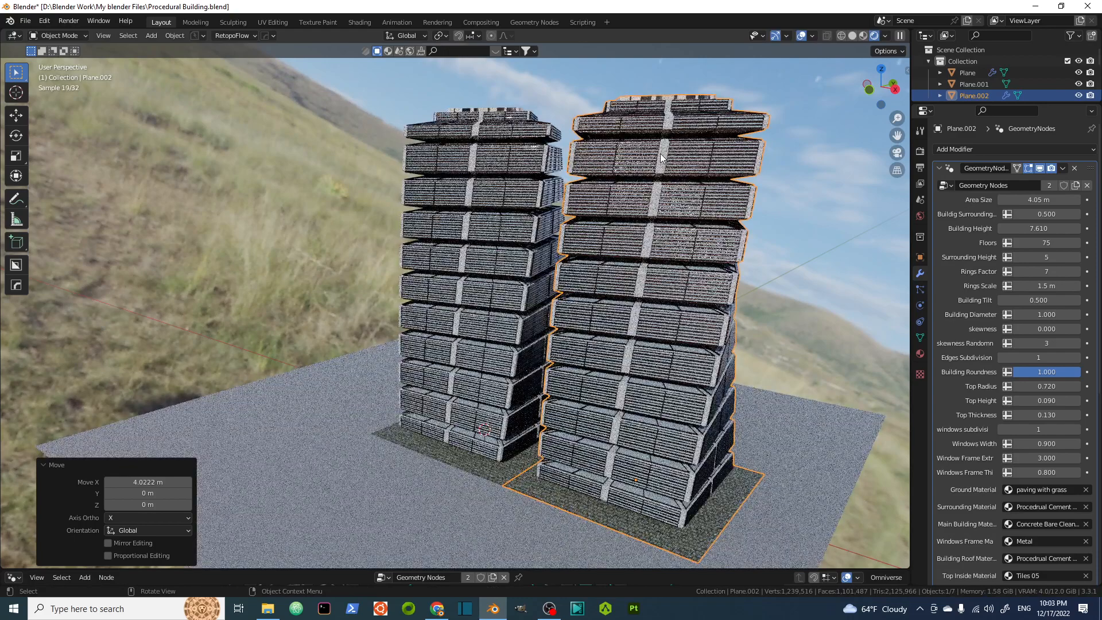
Set the copy's Floors to 50 and Building Height to 6.
{"action": "left_click", "coordinate": [1047, 244]}
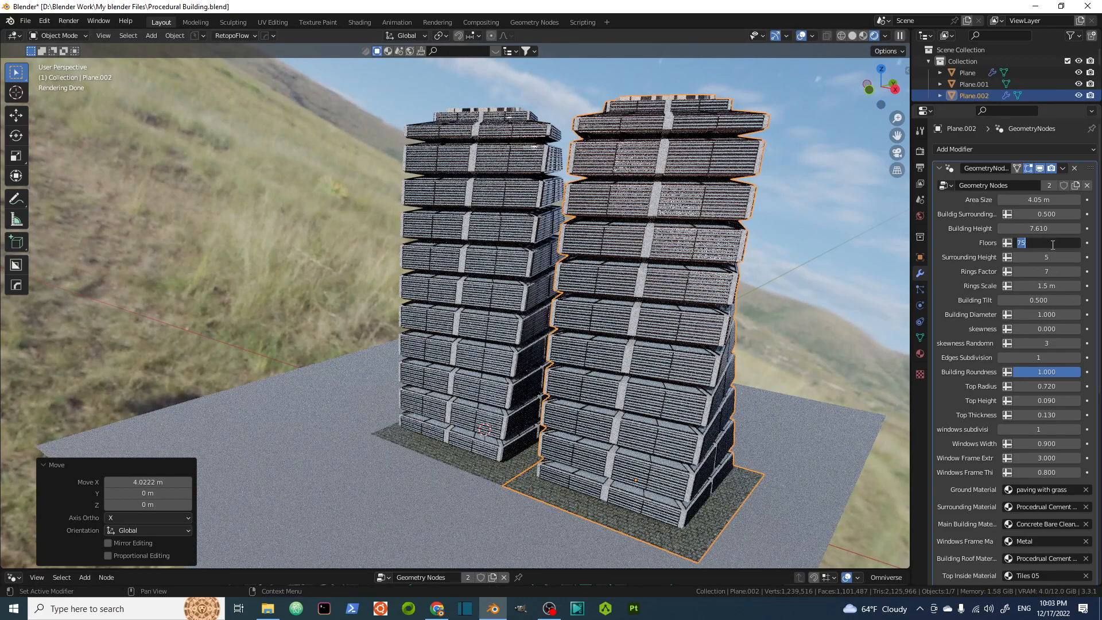
{"action": "type", "text": "50"}
{"action": "key", "text": "Return"}
{"action": "left_click", "coordinate": [1043, 227]}
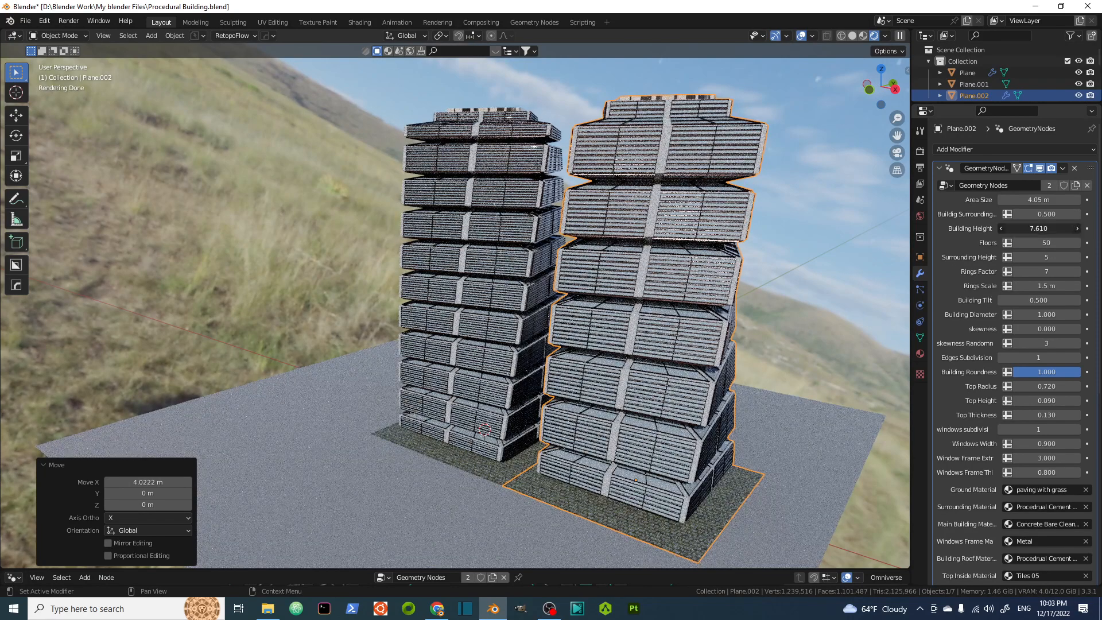
{"action": "type", "text": "6"}
{"action": "key", "text": "Return"}
Set the copy's Floors to 45 and Rings Factor to 15.
{"action": "left_click", "coordinate": [1040, 246]}
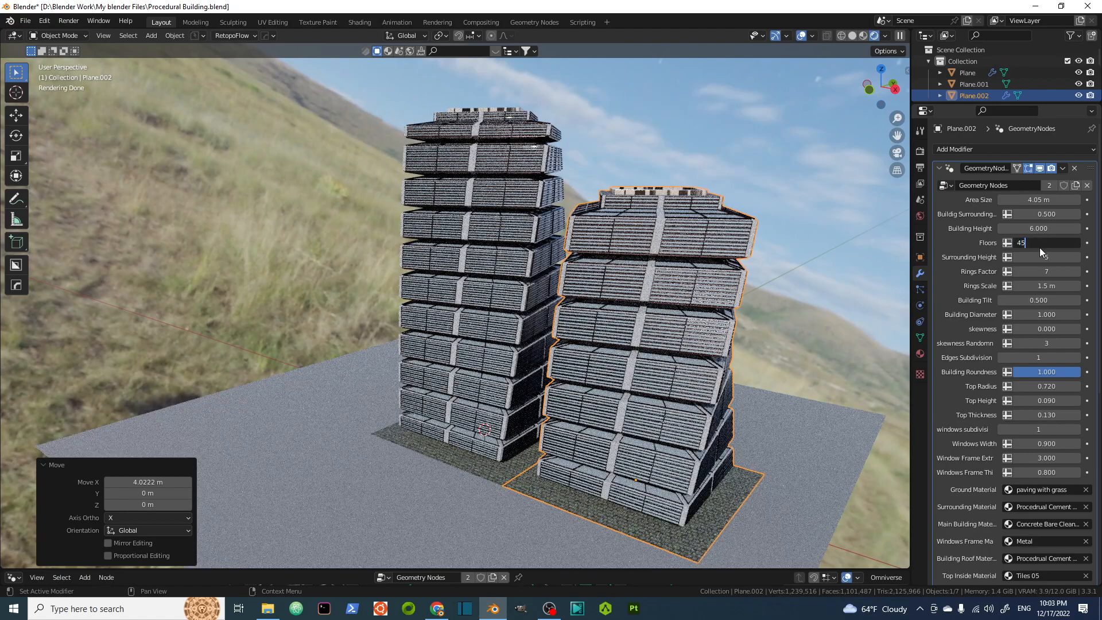
{"action": "key", "text": "Return"}
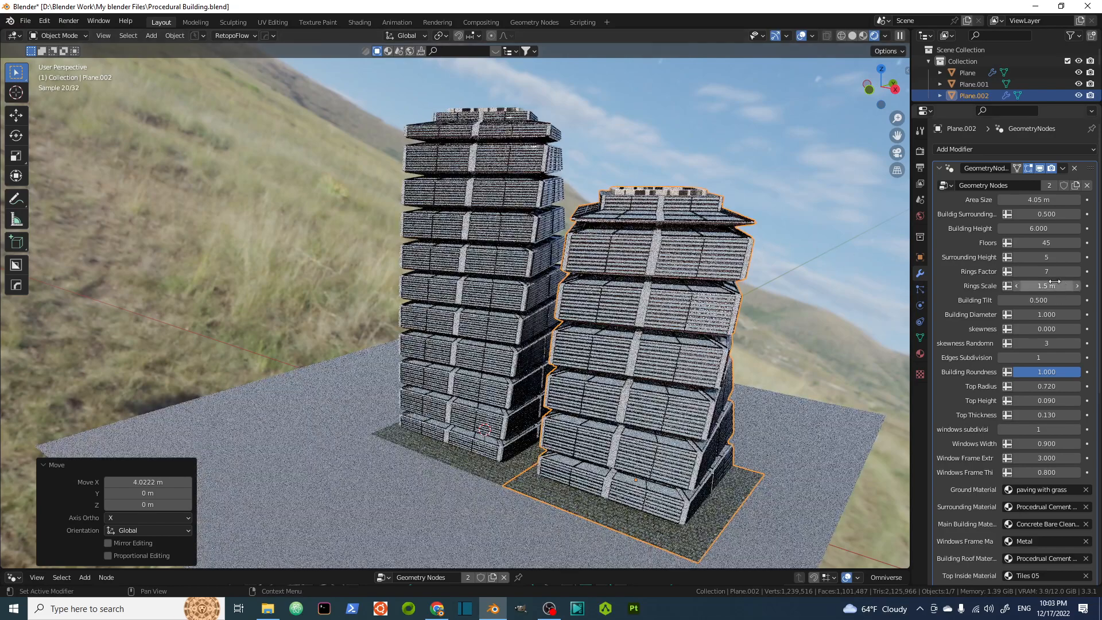
{"action": "left_click", "coordinate": [1046, 271]}
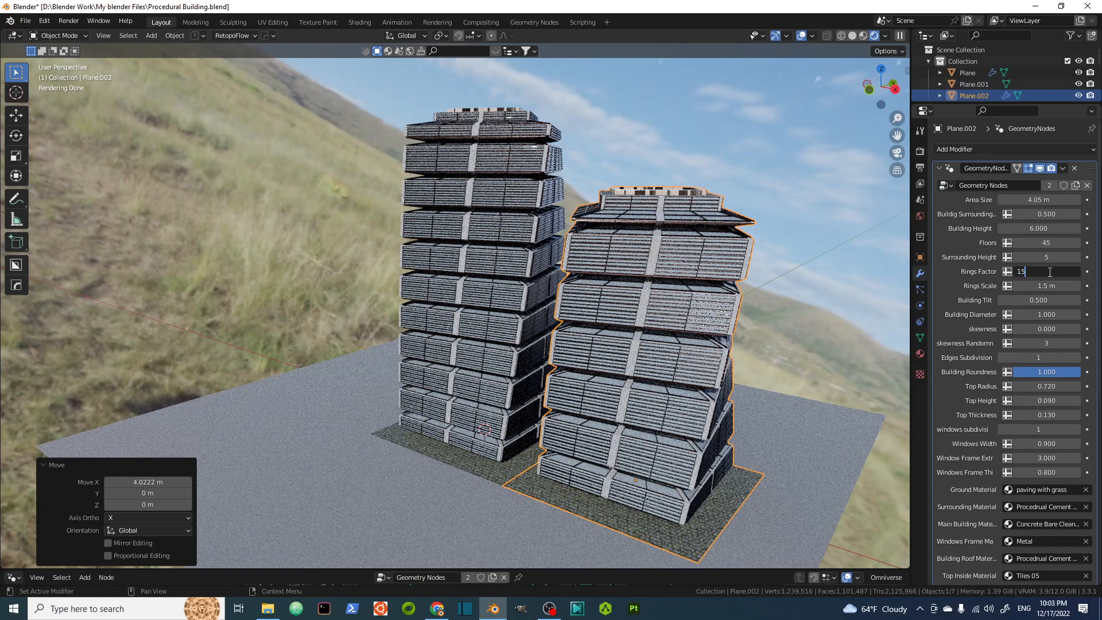
{"action": "type", "text": "15"}
{"action": "key", "text": "Return"}
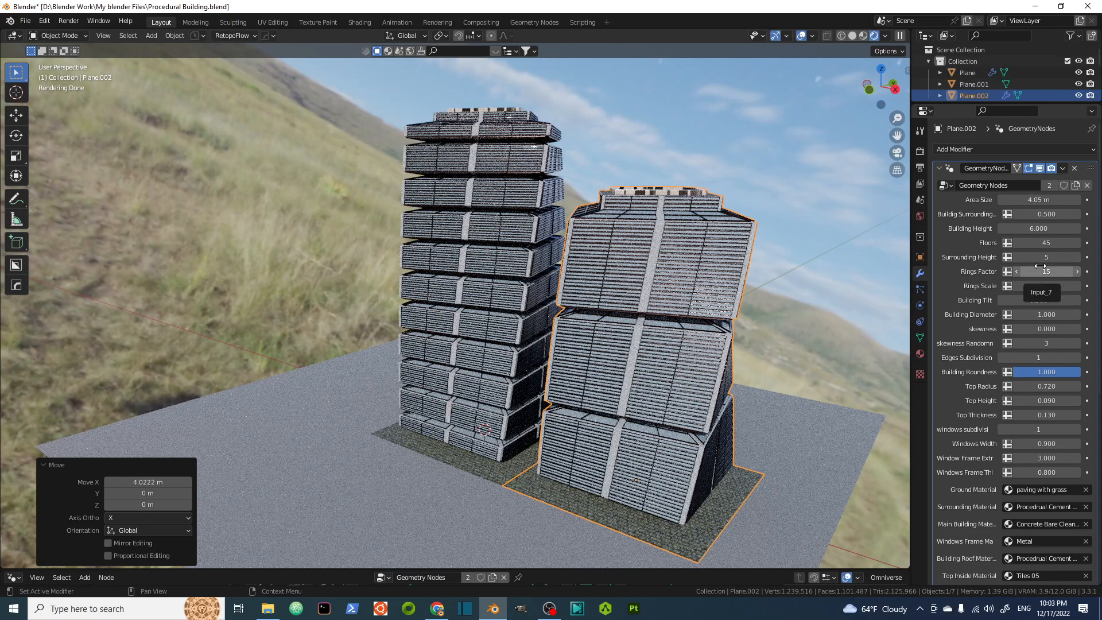
Set the copy's Rings Scale to 0.9 m.
{"action": "left_click", "coordinate": [1051, 285]}
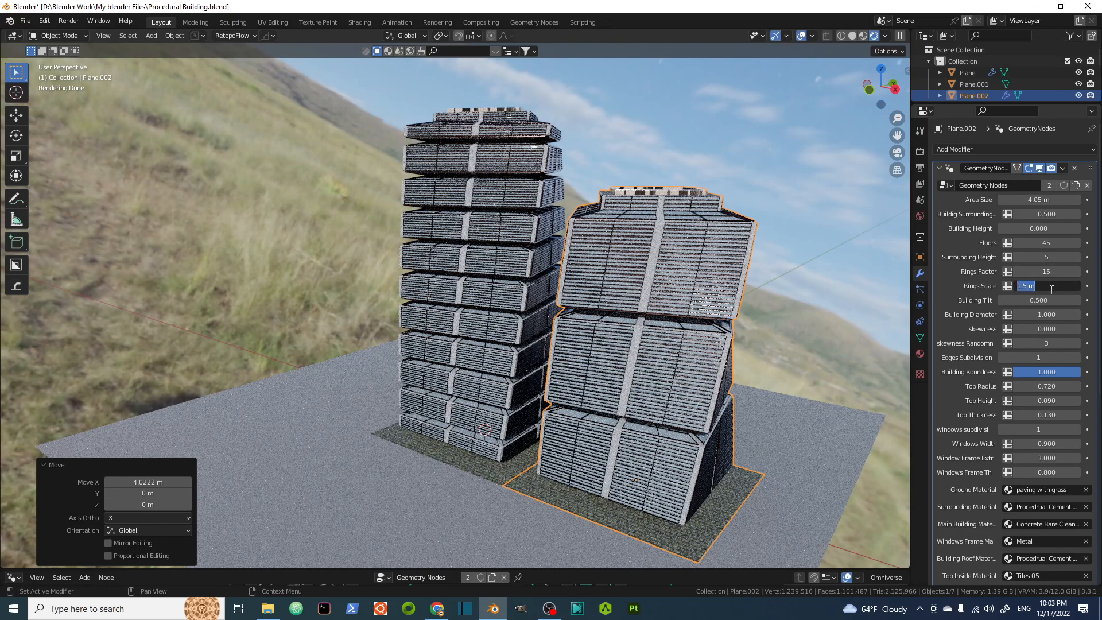
{"action": "key", "text": "BackSpace"}
{"action": "type", "text": ".9"}
{"action": "key", "text": "Return"}
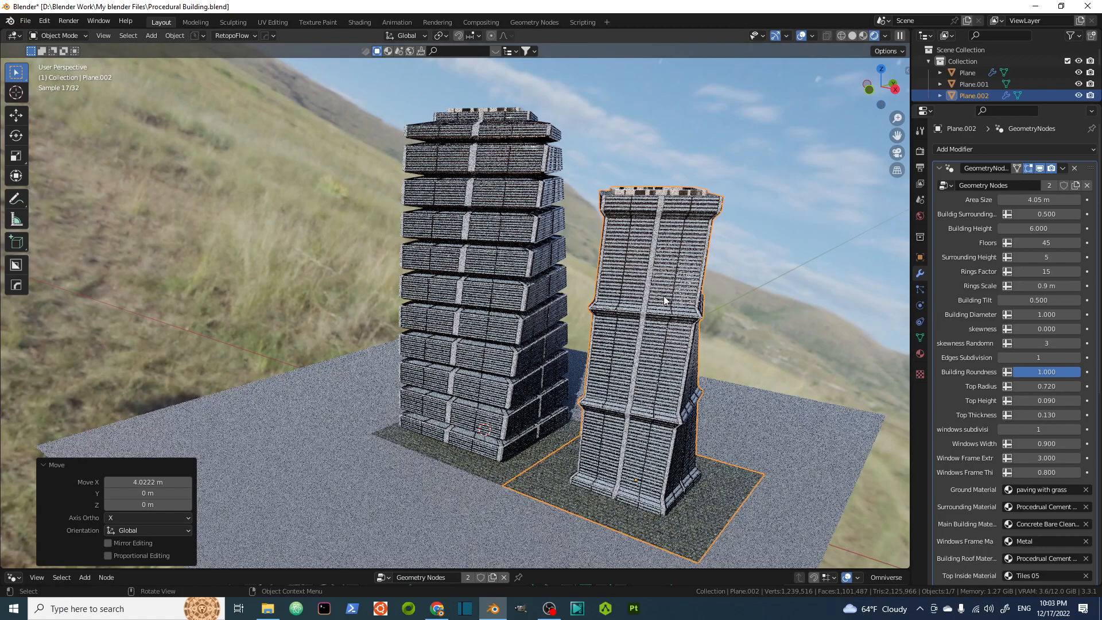
Set the copy's Building Tilt to 0 and Building Roundness to 0.395.
{"action": "middle_click_drag", "start_coordinate": [615, 260], "coordinate": [641, 244]}
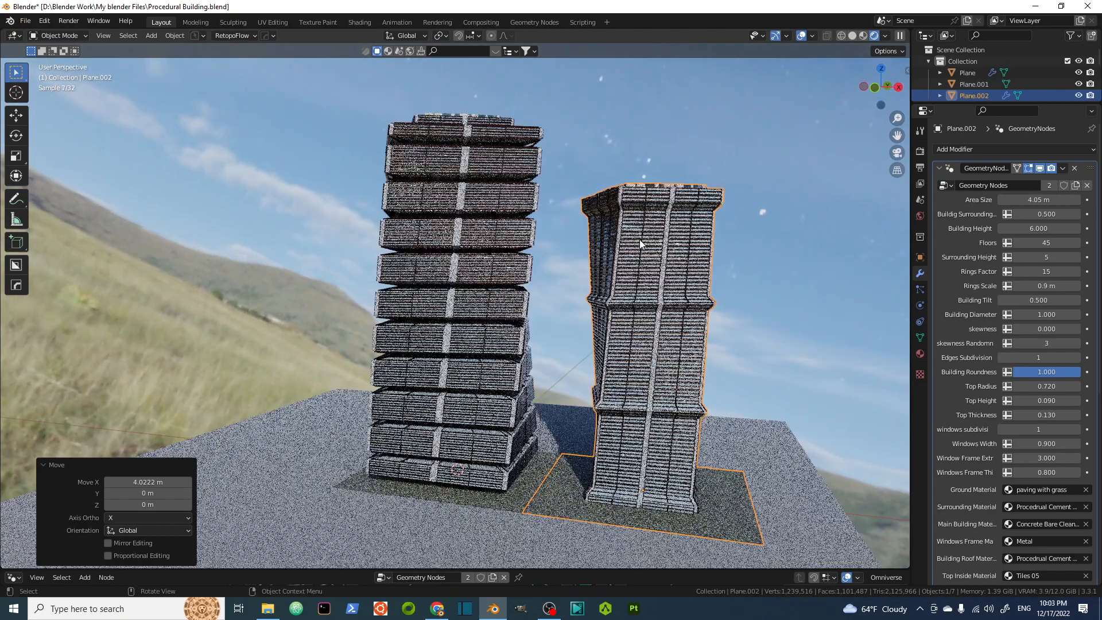
{"action": "left_click", "coordinate": [1050, 301]}
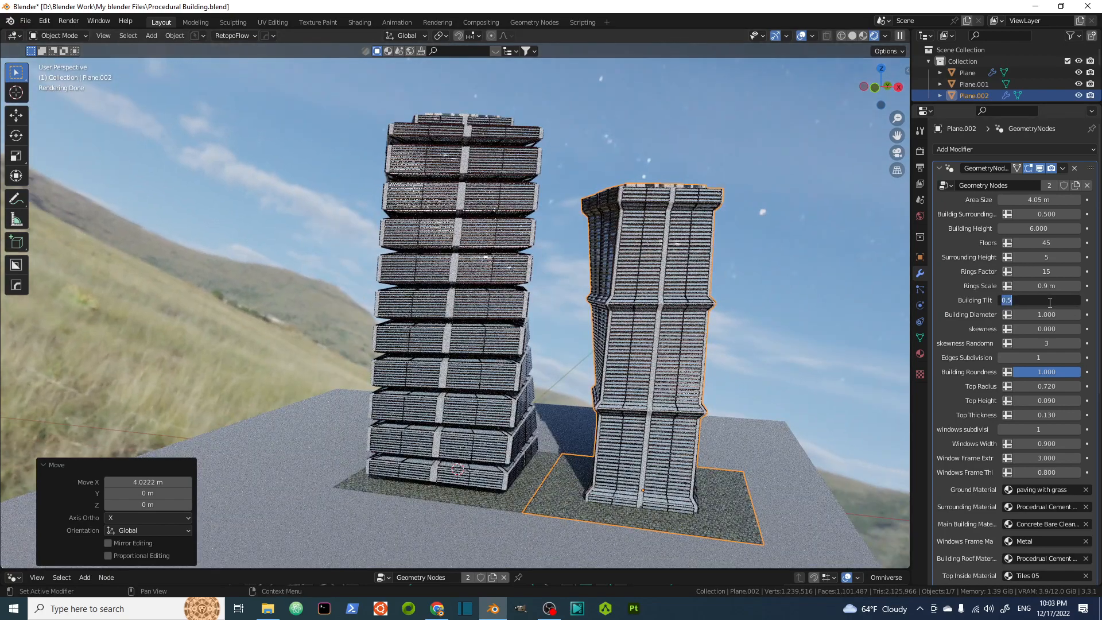
{"action": "type", "text": "0"}
{"action": "key", "text": "Return"}
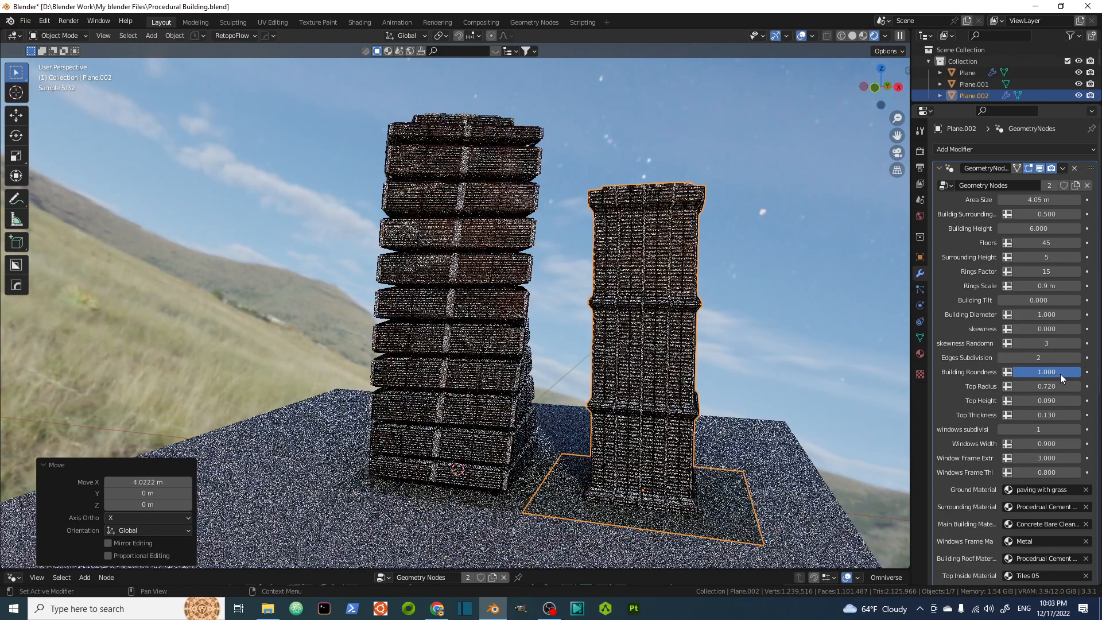
{"action": "left_click_drag", "start_coordinate": [1056, 374], "coordinate": [1056, 375]}
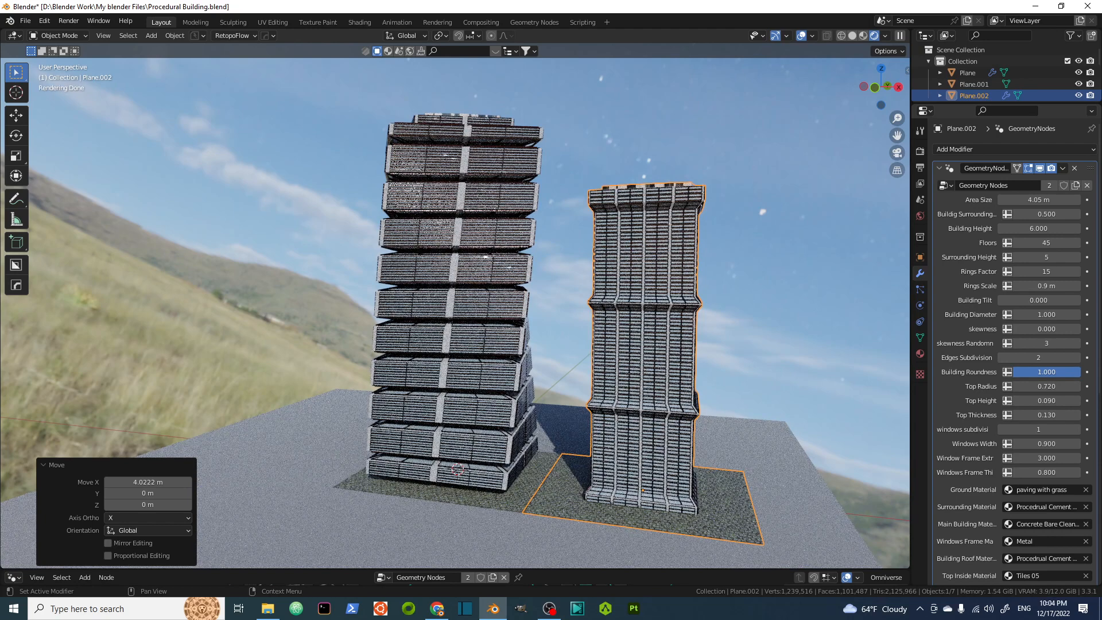
{"action": "left_click_drag", "start_coordinate": [1056, 375], "coordinate": [1011, 374]}
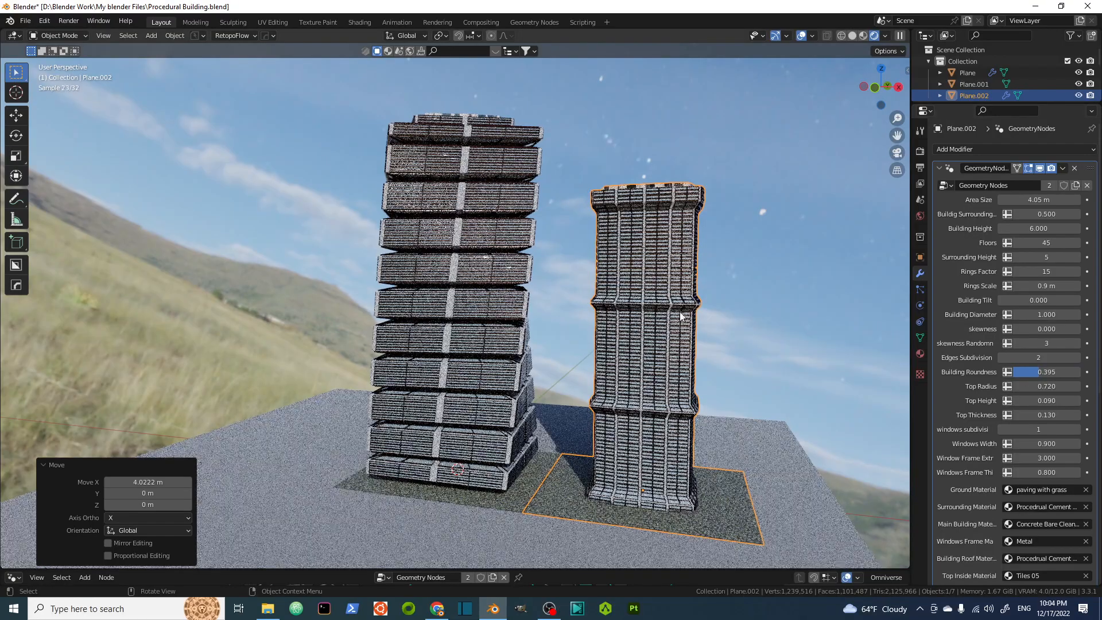
Set the copy's Building Roundness to 0.25.
{"action": "middle_click_drag", "start_coordinate": [685, 315], "coordinate": [640, 384]}
{"action": "scroll", "coordinate": [688, 298], "scroll_direction": "up", "scroll_amount": 4}
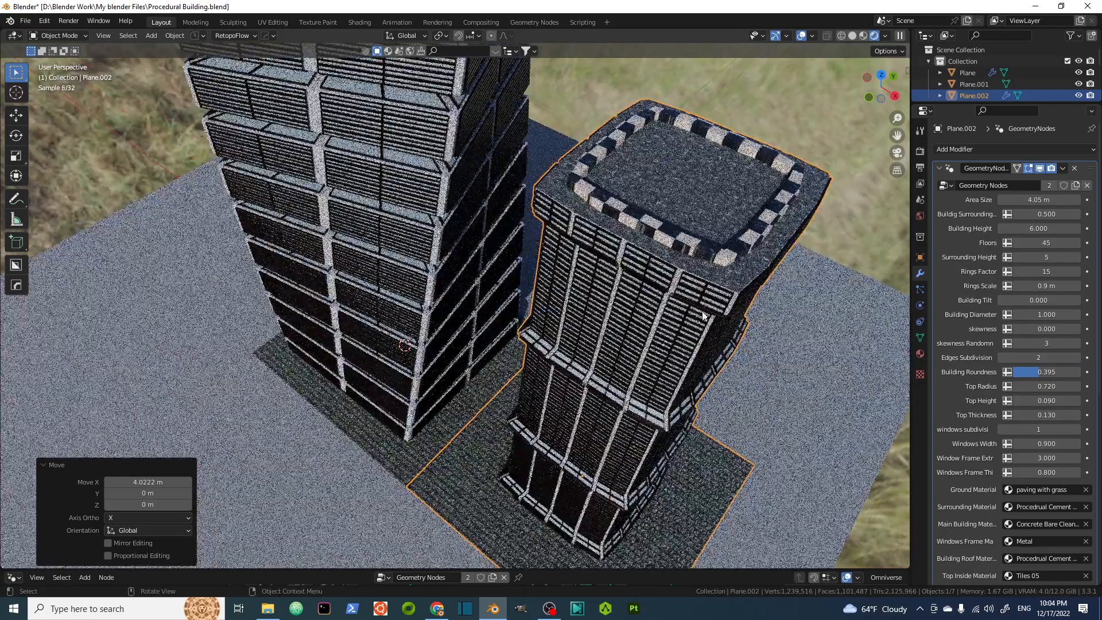
{"action": "left_click", "coordinate": [1044, 372]}
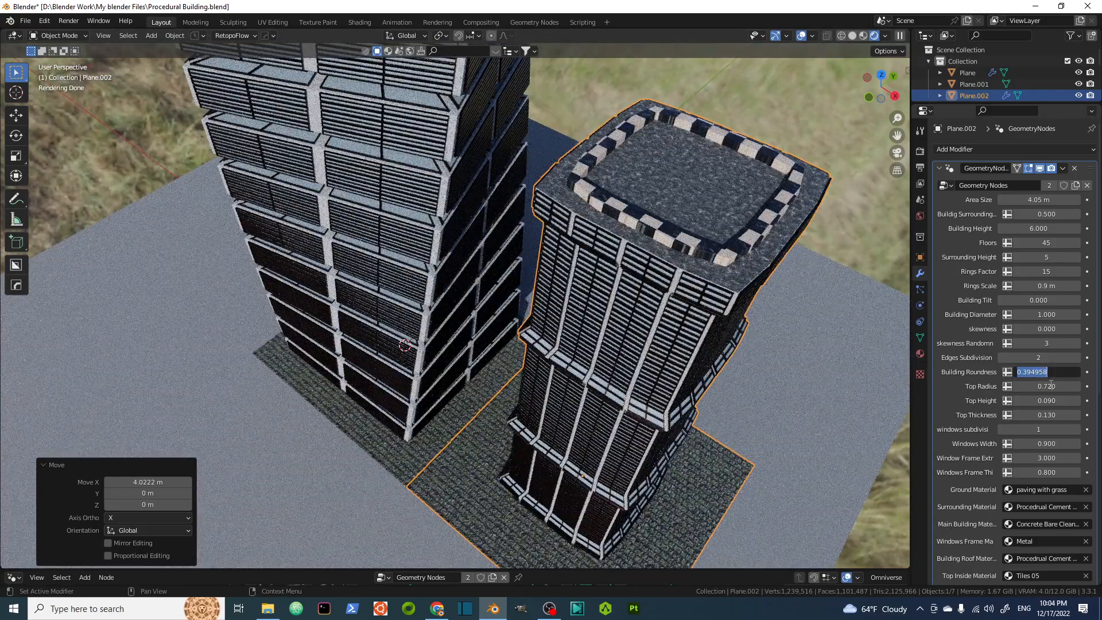
{"action": "type", "text": ".25"}
{"action": "key", "text": "Return"}
Orbit and zoom around the second tower to inspect its new rounded shape up close.
{"action": "middle_click_drag", "start_coordinate": [584, 279], "coordinate": [577, 296]}
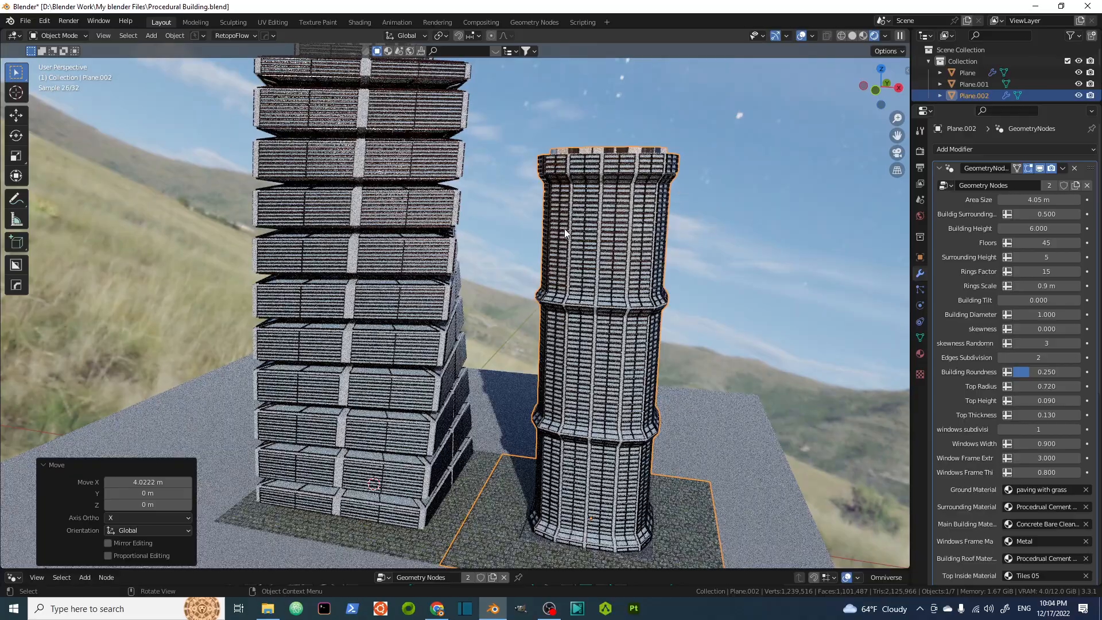
{"action": "scroll", "coordinate": [533, 250], "scroll_direction": "down", "scroll_amount": 3}
{"action": "middle_click_drag", "start_coordinate": [517, 261], "coordinate": [576, 271]}
{"action": "scroll", "coordinate": [576, 272], "scroll_direction": "up", "scroll_amount": 6}
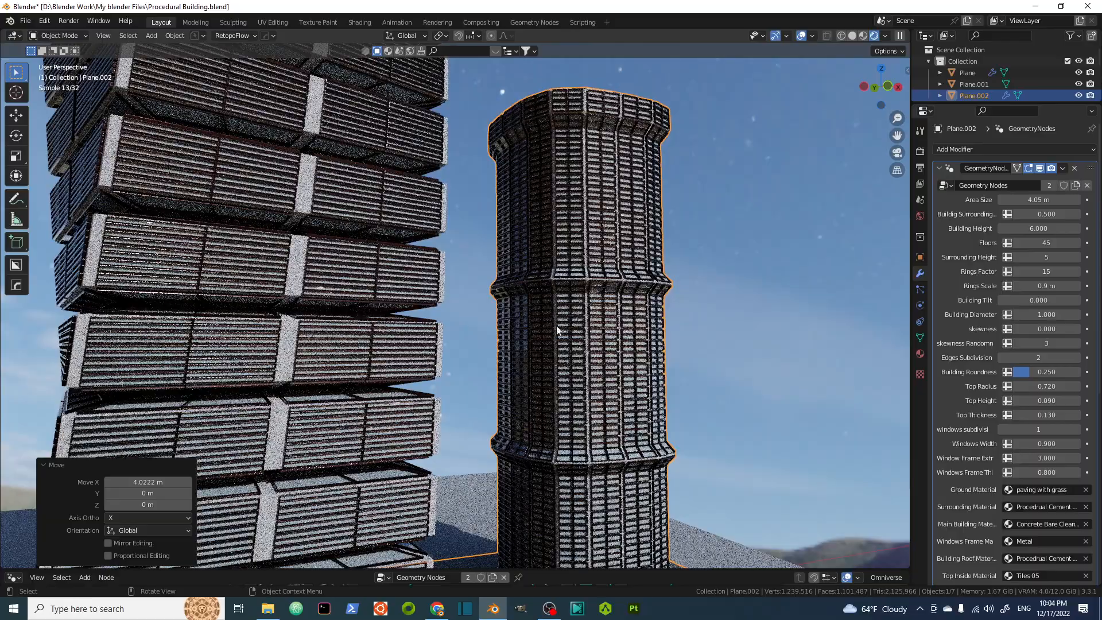
{"action": "middle_click_drag", "start_coordinate": [557, 330], "coordinate": [511, 371]}
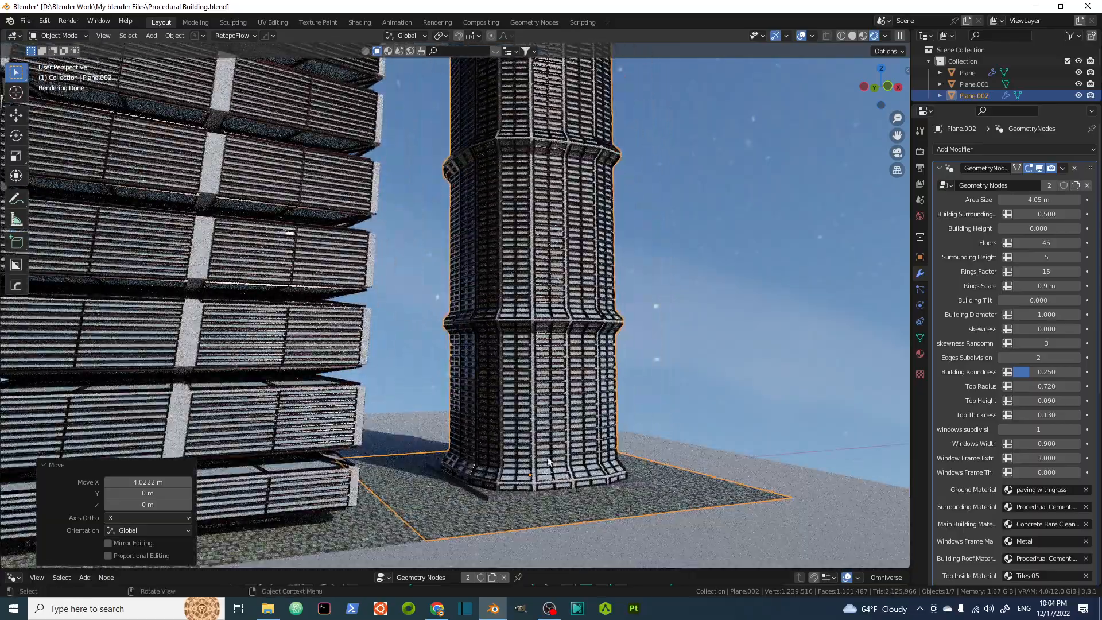
{"action": "scroll", "coordinate": [508, 351], "scroll_direction": "down", "scroll_amount": 2}
{"action": "middle_click_drag", "start_coordinate": [479, 357], "coordinate": [524, 364], "text": "shift"}
{"action": "scroll", "coordinate": [524, 364], "scroll_direction": "up", "scroll_amount": 1}
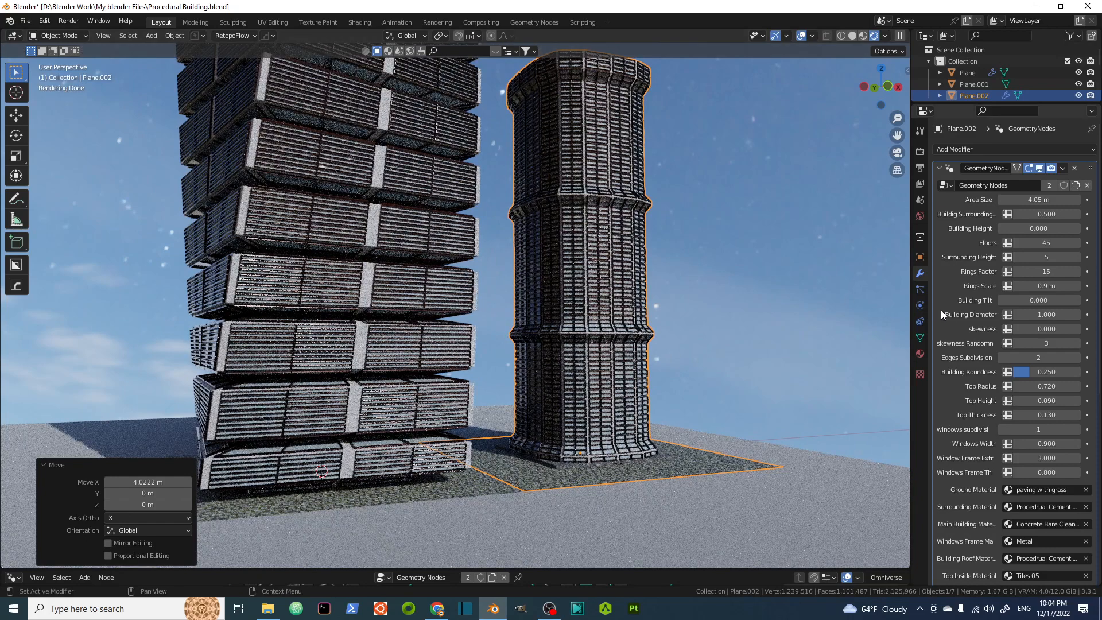
Select the first tower and set its Floors to 40.
{"action": "left_click", "coordinate": [434, 237]}
{"action": "left_click", "coordinate": [1045, 243]}
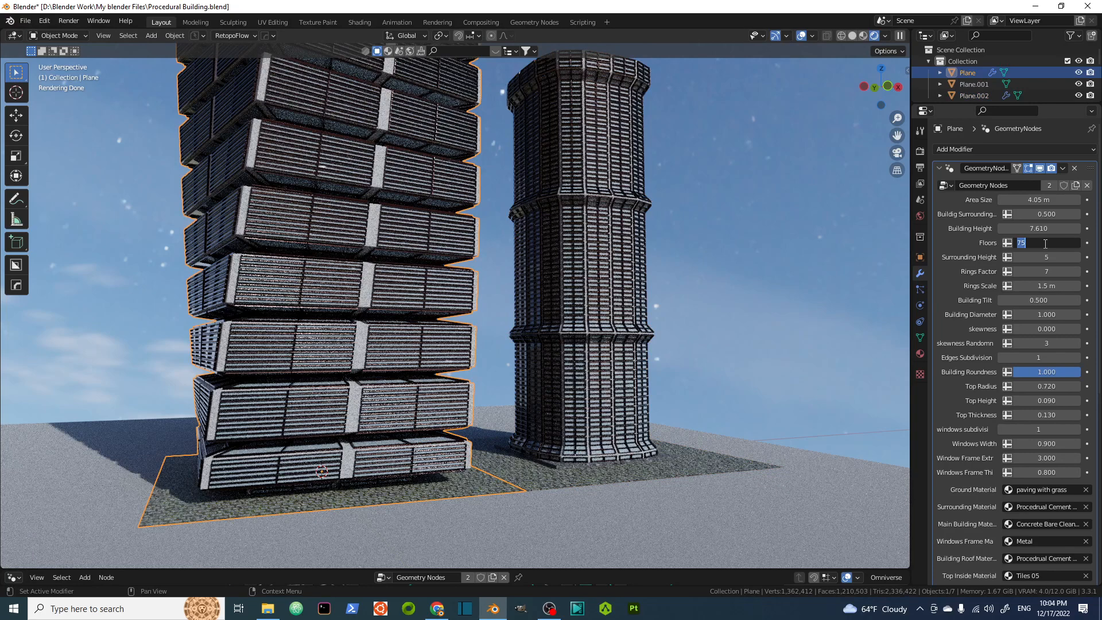
{"action": "type", "text": "40"}
{"action": "key", "text": "Return"}
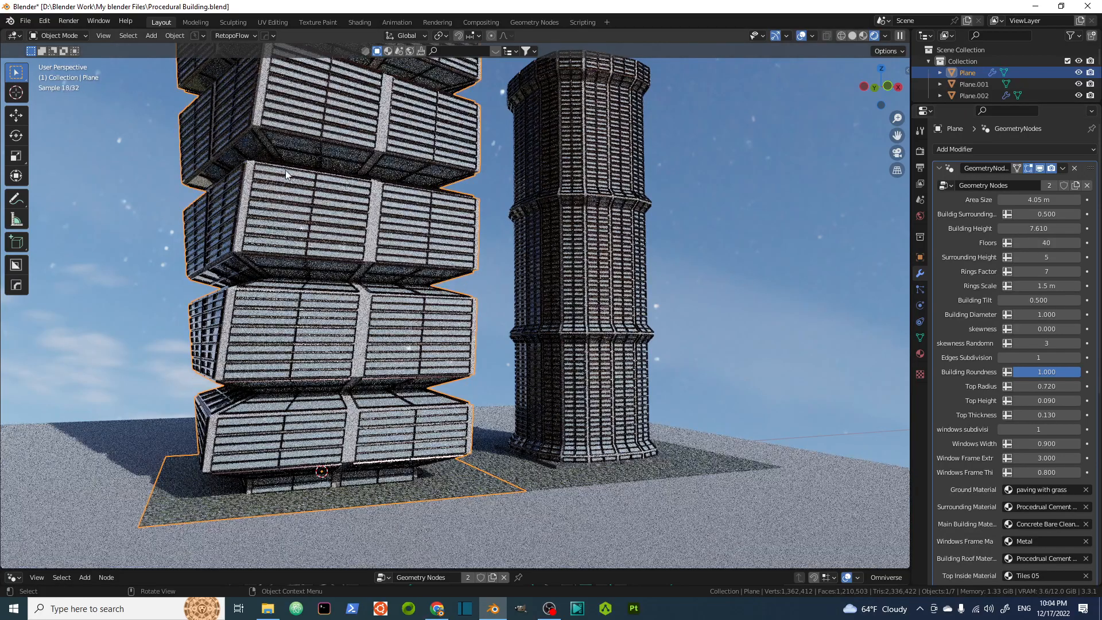
Orbit and zoom around the first tower to inspect its stacked floor blocks.
{"action": "scroll", "coordinate": [385, 282], "scroll_direction": "down", "scroll_amount": 2}
{"action": "middle_click_drag", "start_coordinate": [384, 269], "coordinate": [369, 356], "text": "shift"}
{"action": "middle_click_drag", "start_coordinate": [395, 308], "coordinate": [321, 299]}
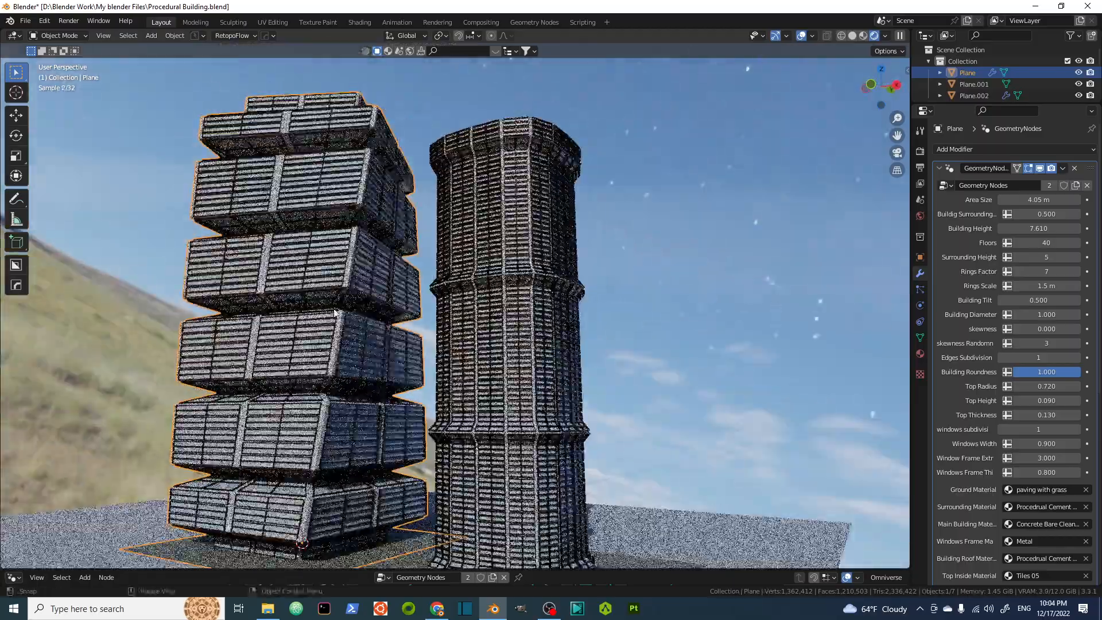
{"action": "middle_click_drag", "start_coordinate": [416, 355], "coordinate": [390, 305], "text": "shift"}
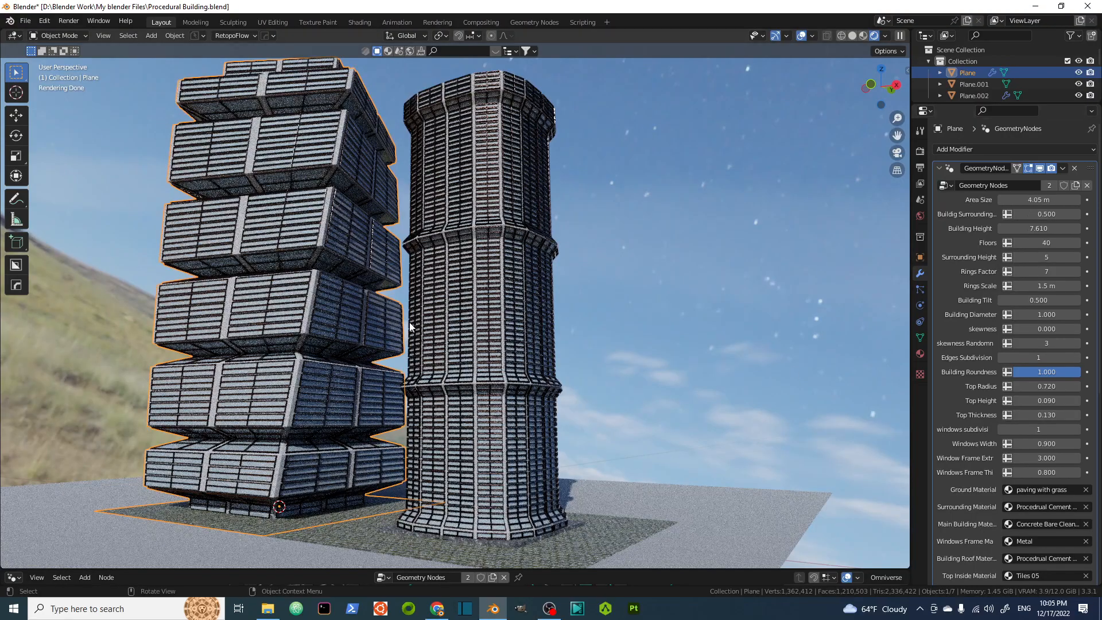
{"action": "scroll", "coordinate": [410, 327], "scroll_direction": "down", "scroll_amount": 3}
{"action": "middle_click_drag", "start_coordinate": [410, 327], "coordinate": [433, 357]}
{"action": "scroll", "coordinate": [453, 376], "scroll_direction": "up", "scroll_amount": 5}
{"action": "middle_click_drag", "start_coordinate": [410, 402], "coordinate": [384, 387]}
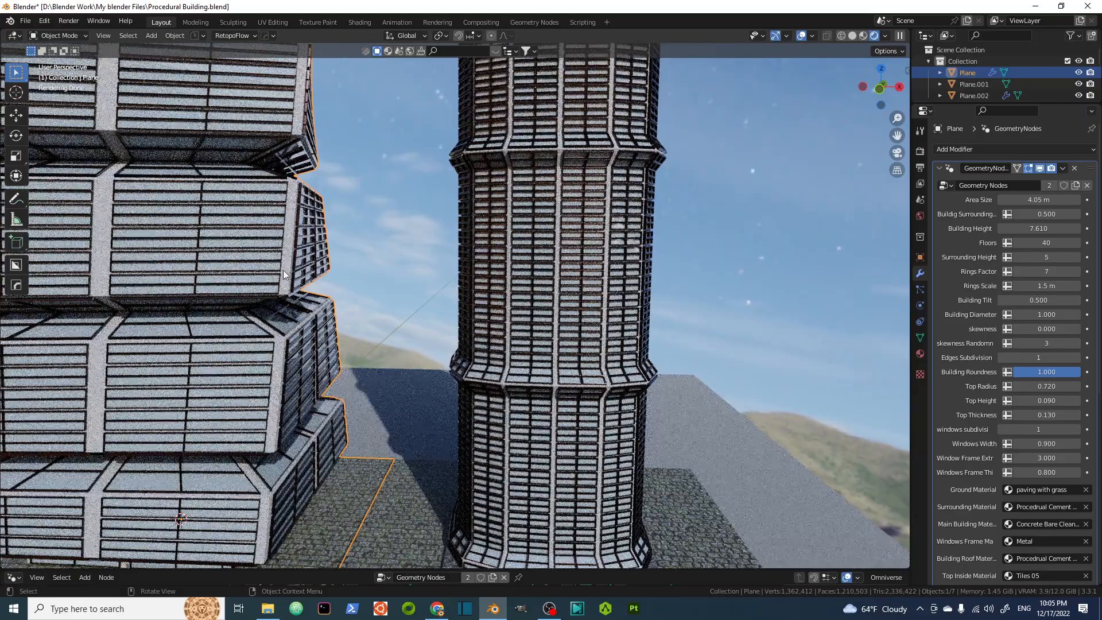
{"action": "scroll", "coordinate": [283, 274], "scroll_direction": "down", "scroll_amount": 5}
{"action": "middle_click_drag", "start_coordinate": [283, 274], "coordinate": [241, 322]}
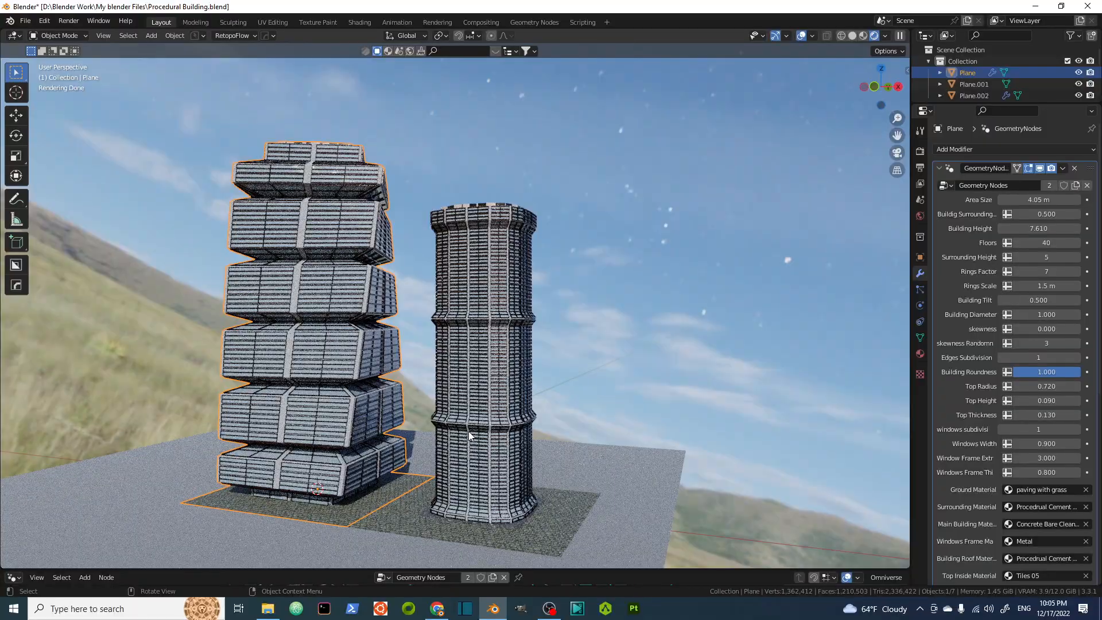
Deselect everything and orbit the view to compare both towers side by side.
{"action": "scroll", "coordinate": [468, 432], "scroll_direction": "up", "scroll_amount": 4}
{"action": "scroll", "coordinate": [445, 407], "scroll_direction": "up", "scroll_amount": 4}
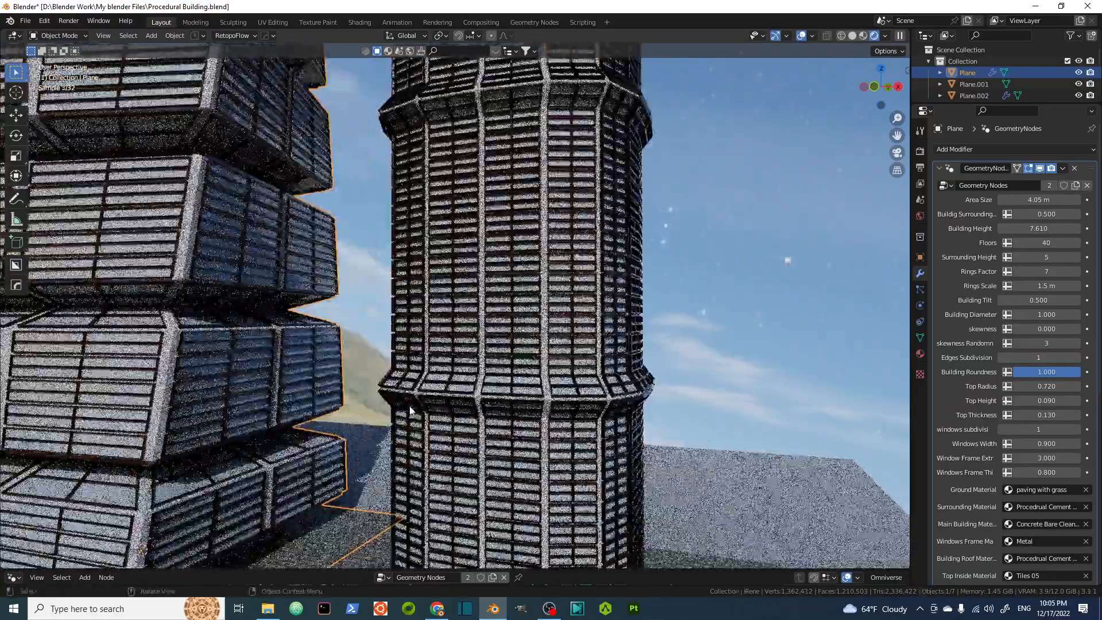
{"action": "middle_click_drag", "start_coordinate": [223, 341], "coordinate": [440, 298], "text": "shift"}
{"action": "scroll", "coordinate": [373, 274], "scroll_direction": "down", "scroll_amount": 2}
{"action": "scroll", "coordinate": [408, 279], "scroll_direction": "down", "scroll_amount": 2}
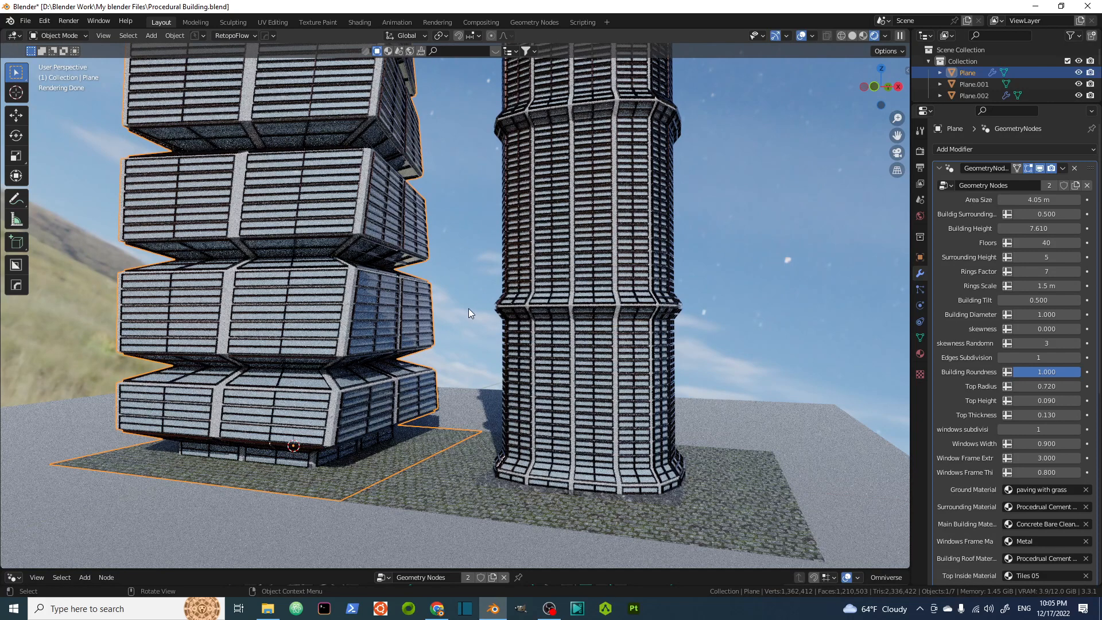
{"action": "left_click", "coordinate": [452, 184]}
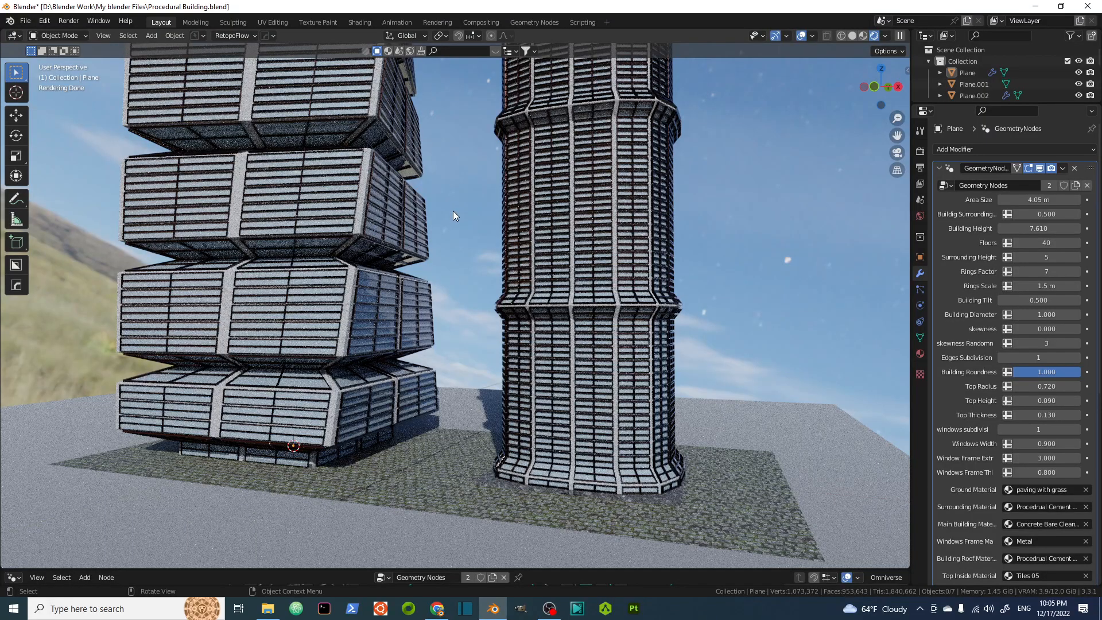
{"action": "middle_click_drag", "start_coordinate": [456, 221], "coordinate": [439, 232]}
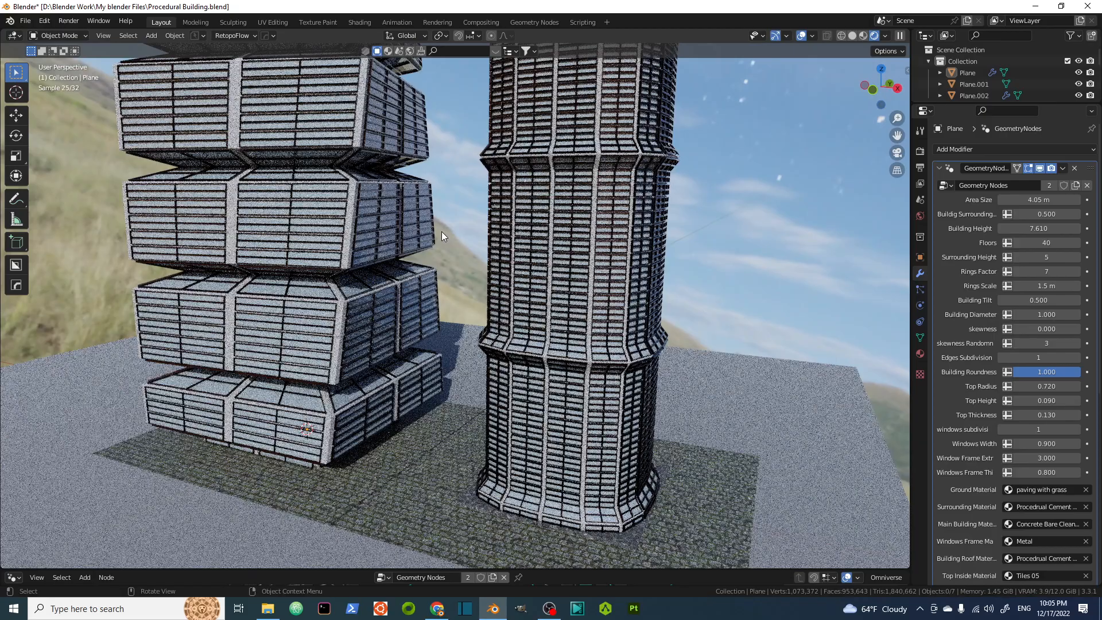